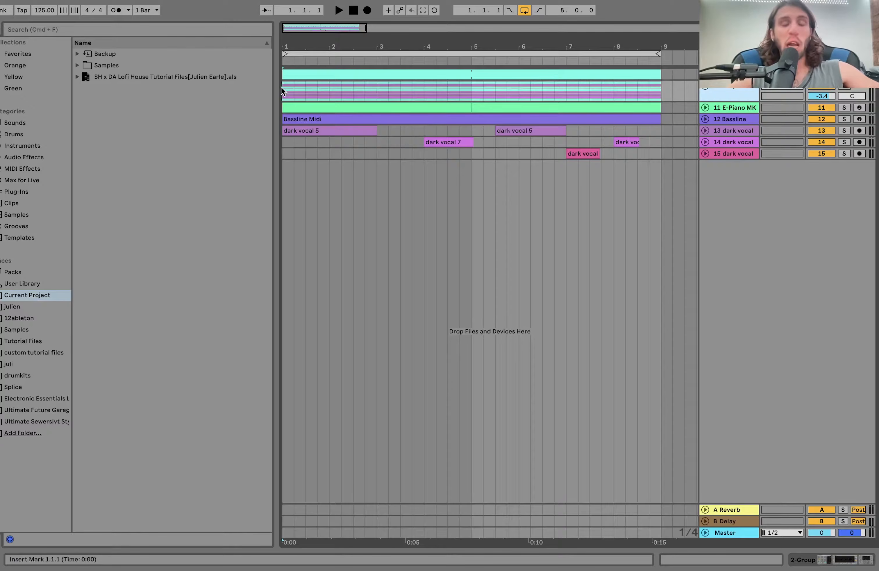
pyautogui.moveTo(281, 95); pyautogui.dragTo(471, 152)
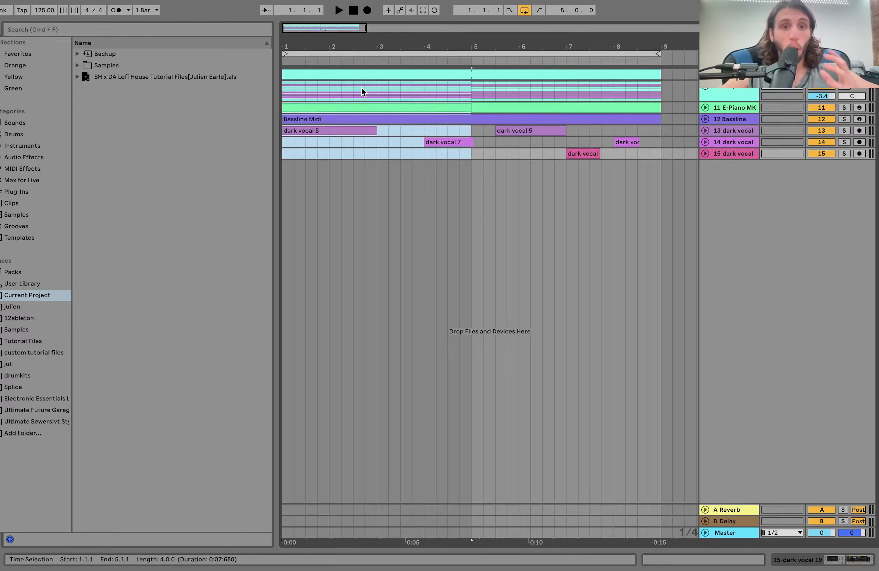
pyautogui.moveTo(285, 90); pyautogui.dragTo(655, 177)
pyautogui.click(305, 85)
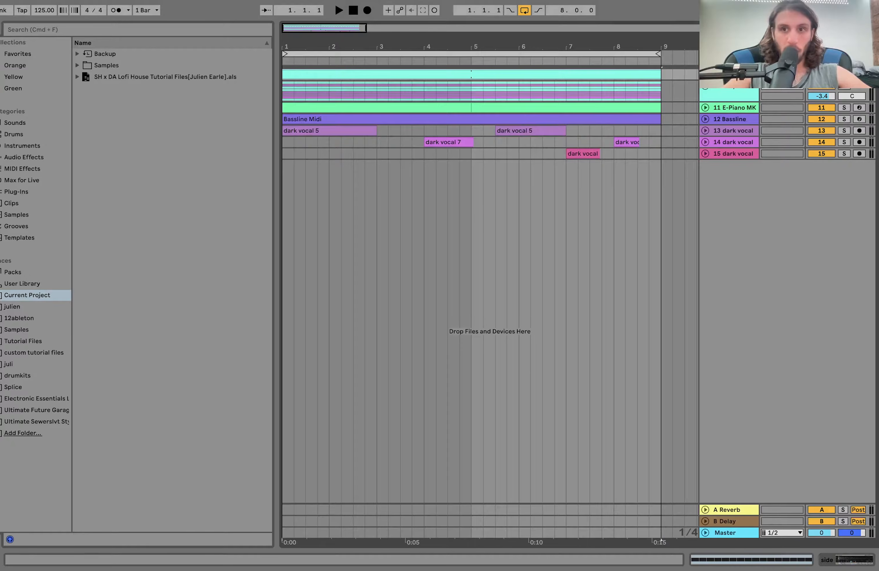
# - Show the device view for the selected track and briefly audition the eight-bar loop
pyautogui.press('s')
pyautogui.press('space')
pyautogui.hotkey('shift', 'Tab')
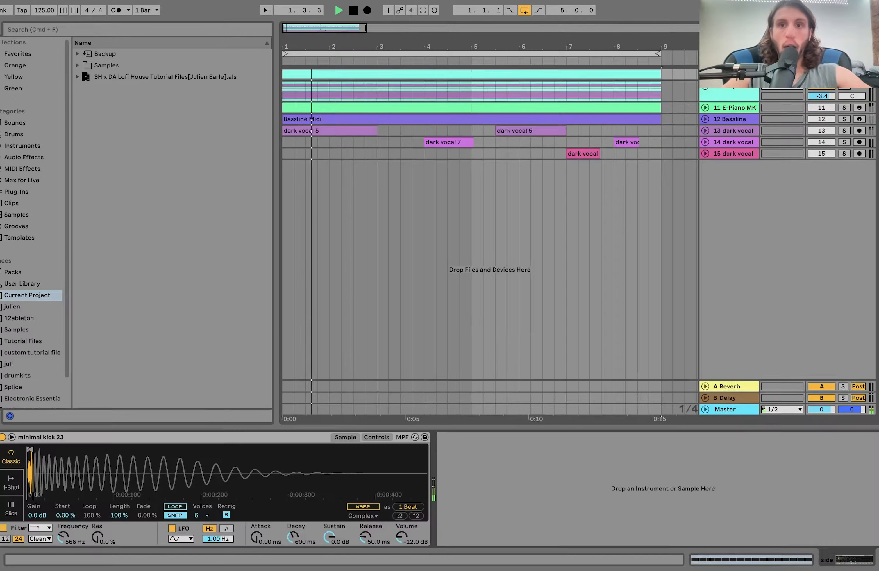
pyautogui.press('space')
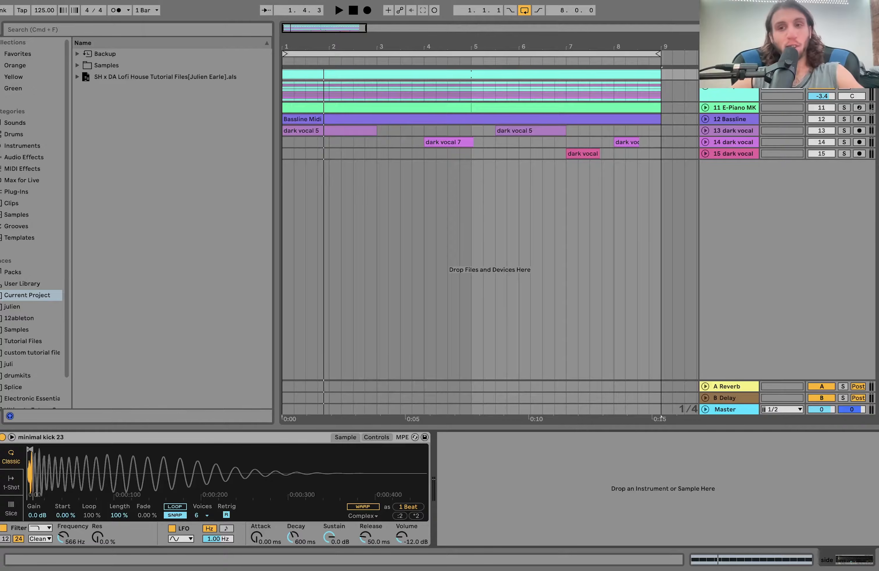
pyautogui.press('s')
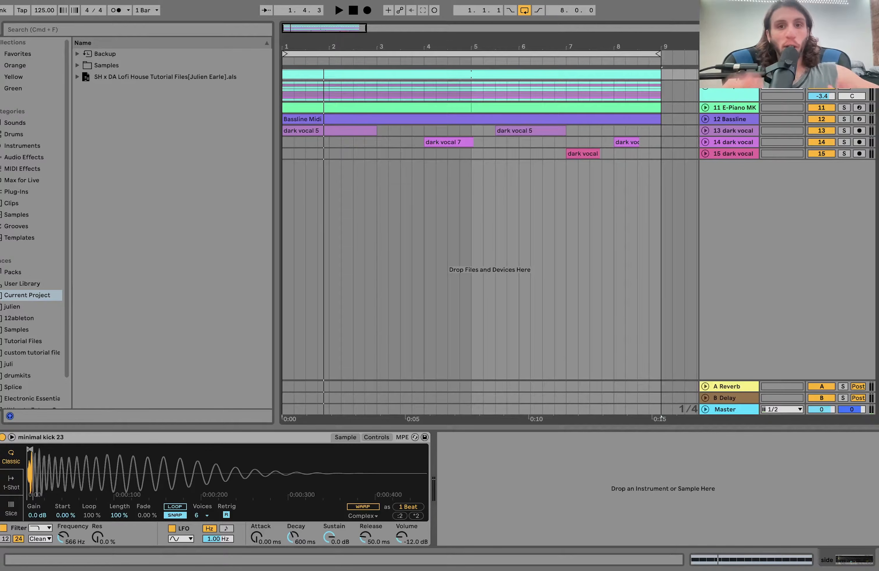
# - Unfold the topmost track in the arrangement and audition the loop from its start
pyautogui.press('Home')
pyautogui.press('u')
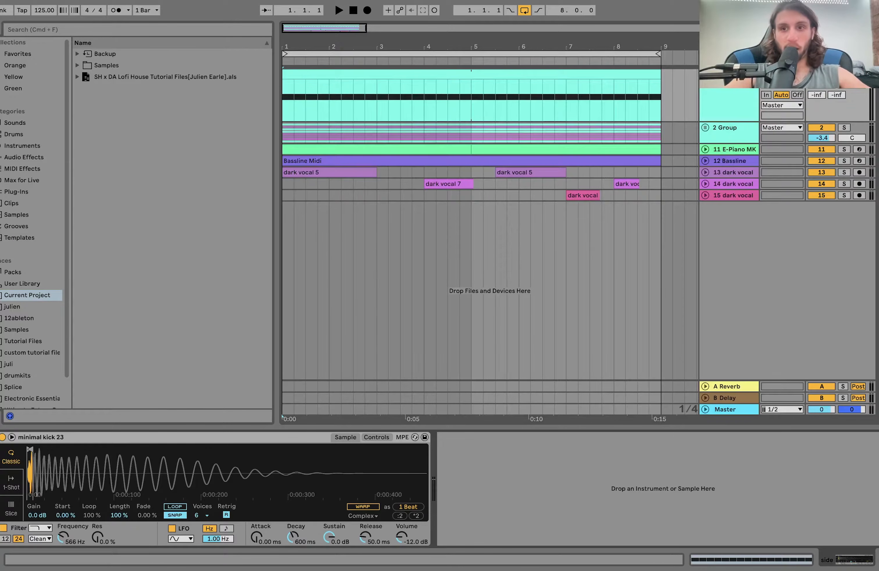
pyautogui.press('s')
pyautogui.press('space')
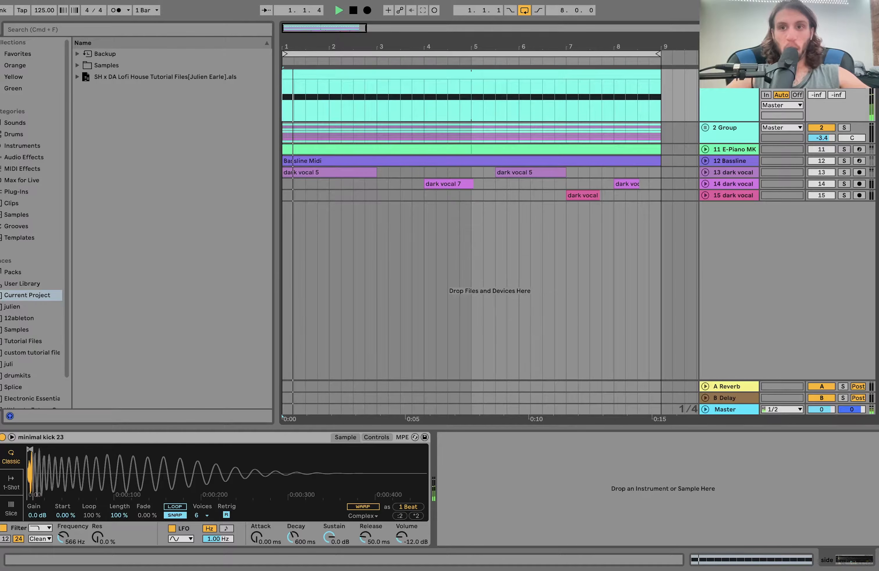
pyautogui.press('0')
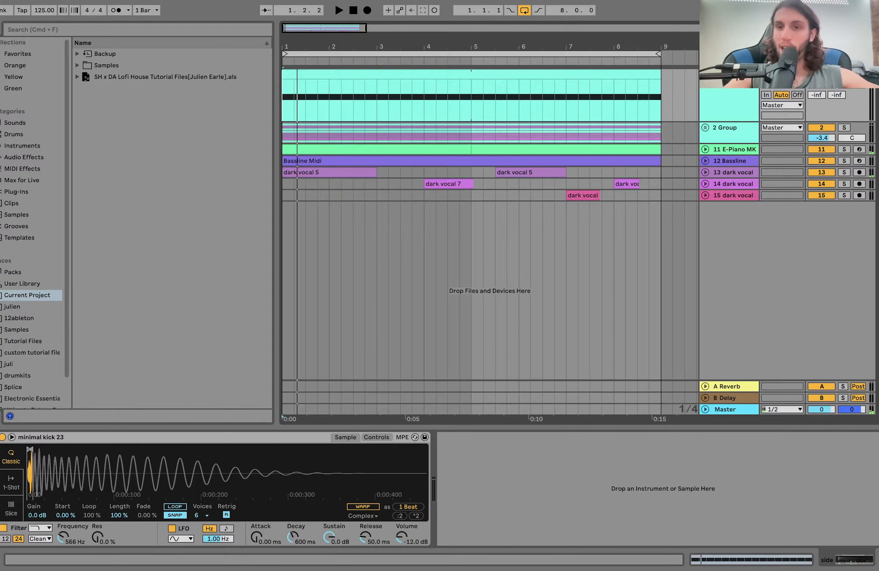
pyautogui.press('space')
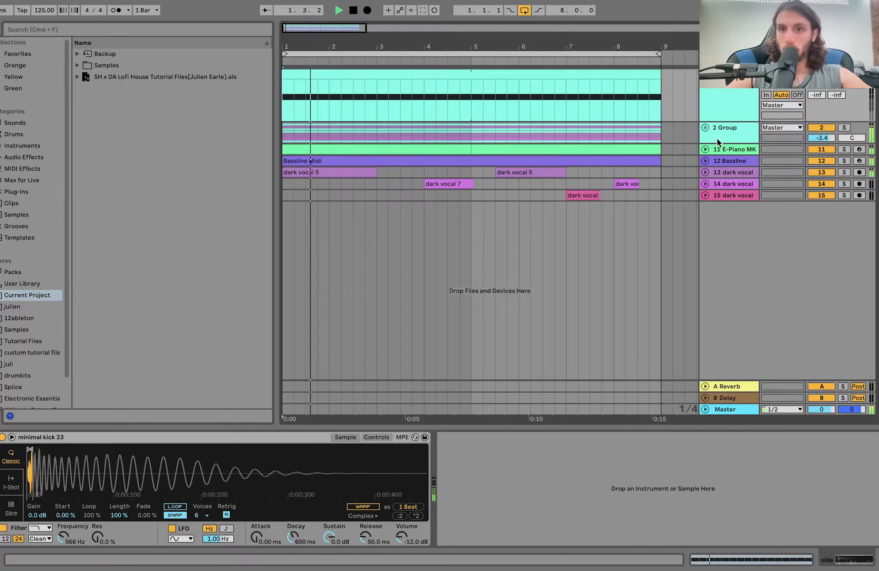
pyautogui.press('space')
# - Solo the drum group, expand it to show its tracks, and fold those tracks to minimal height during playback
pyautogui.click(738, 89)
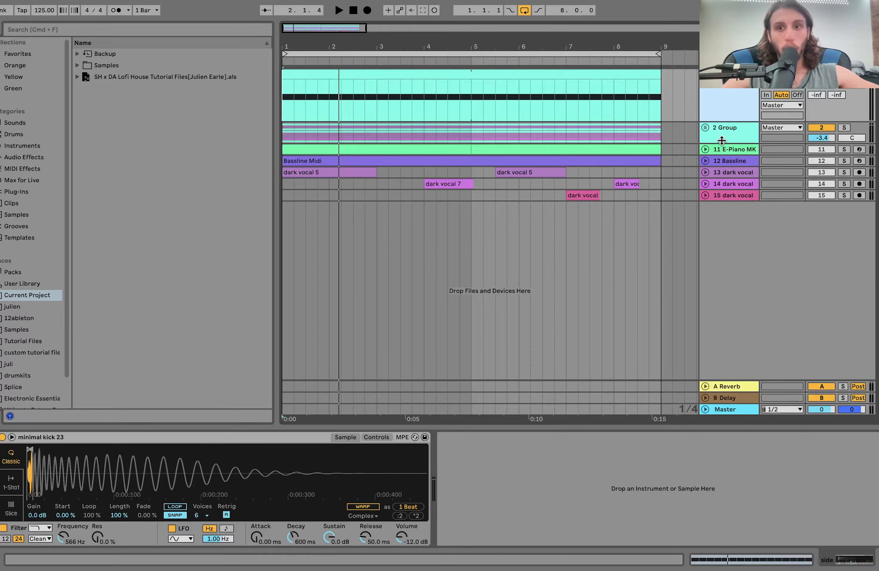
pyautogui.click(845, 127)
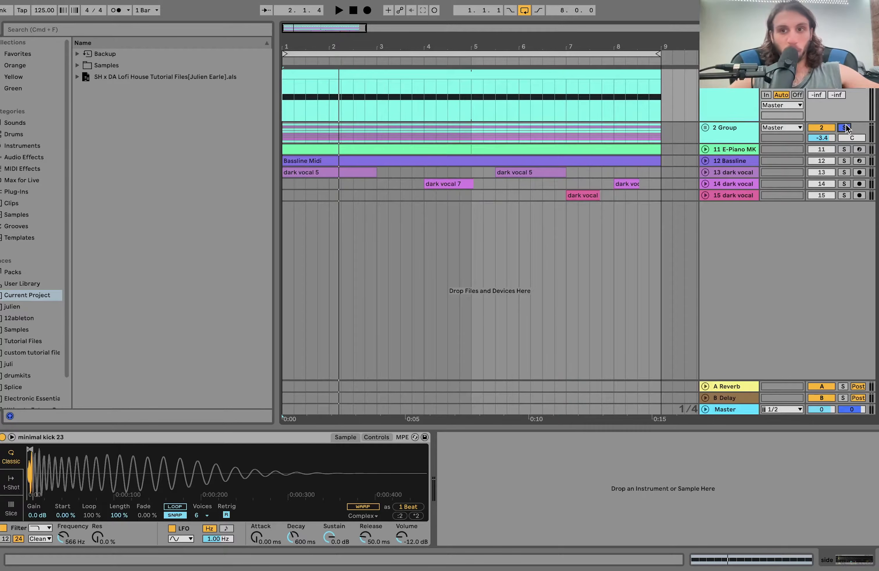
pyautogui.press('space')
pyautogui.click(705, 127)
pyautogui.click(732, 214)
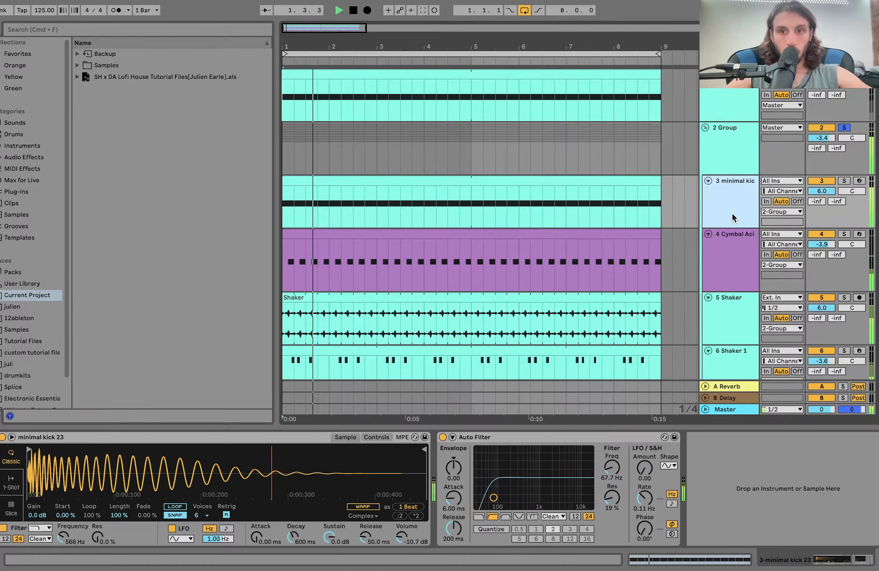
pyautogui.scroll(-5, 732, 213)
pyautogui.press('super+a')
pyautogui.press('u')
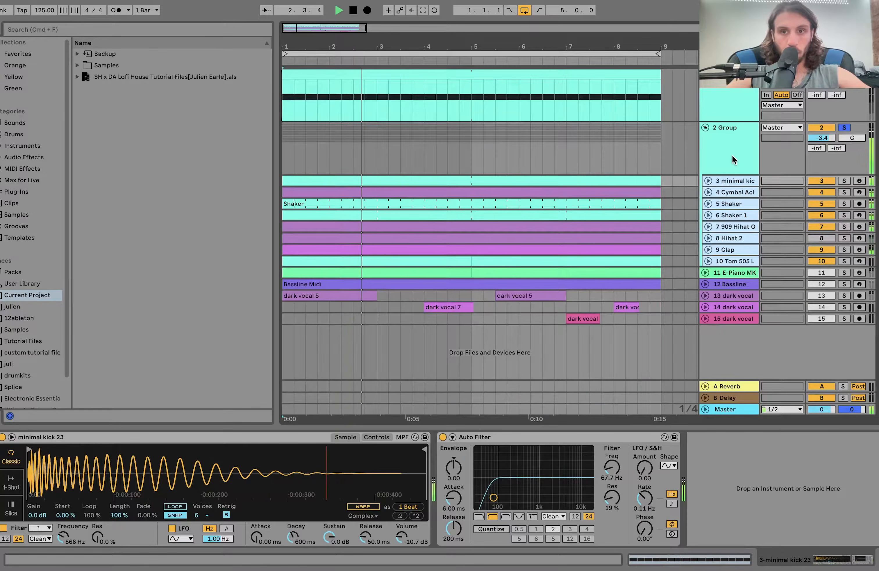
# - Delete the Hihat 2 track from the drum group and play the remaining drums from the start
pyautogui.click(736, 237)
pyautogui.press('Delete')
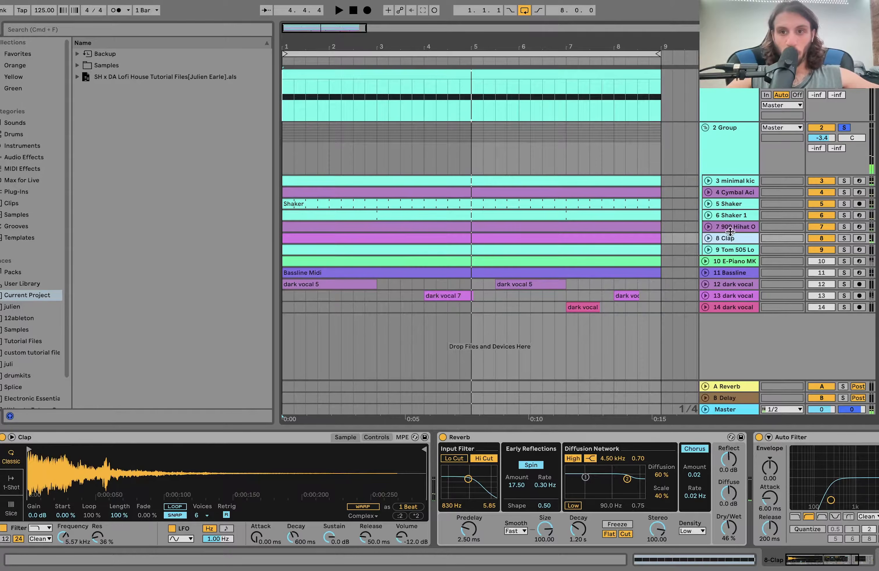
pyautogui.click(722, 180)
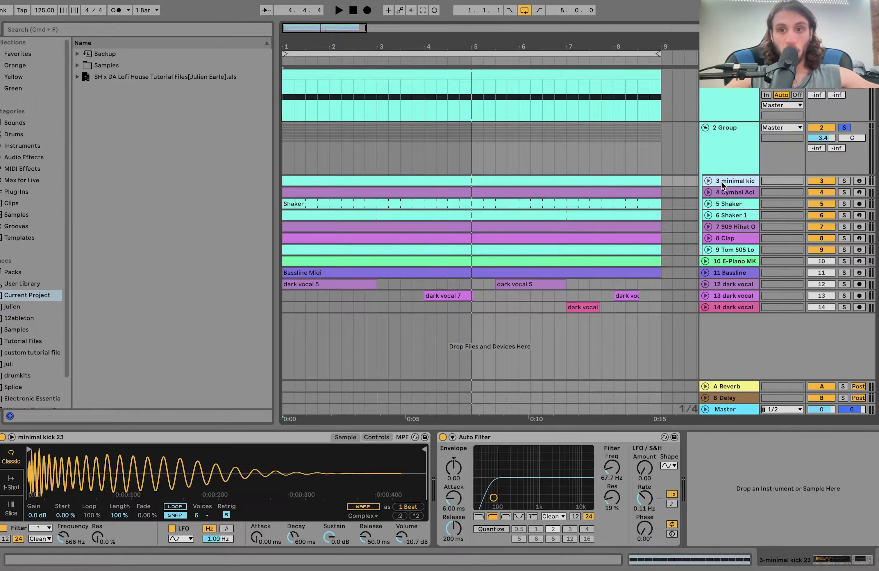
pyautogui.click(707, 181)
pyautogui.click(708, 181)
pyautogui.press('space')
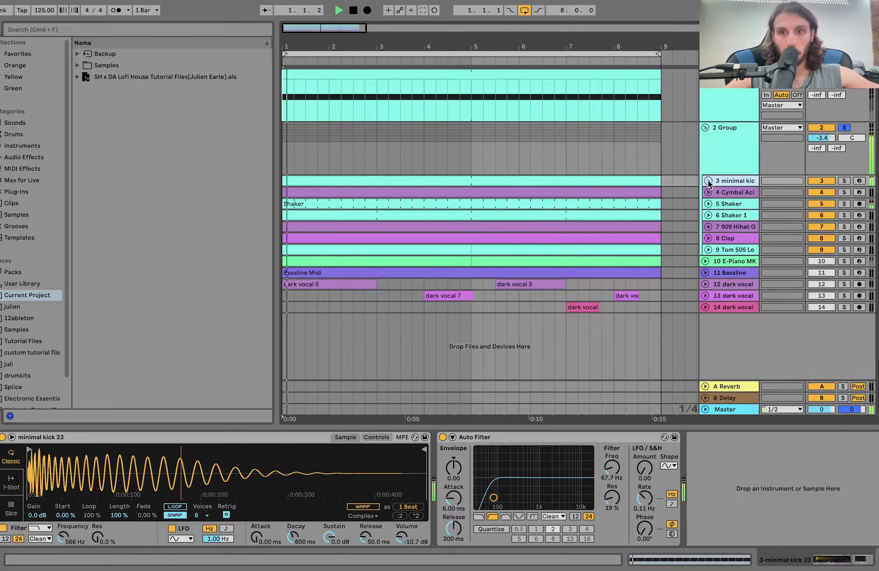
# - Bypass Glue Compressor, EQ Eight and Drum Buss on the drum group and audition the unprocessed drums
pyautogui.click(714, 162)
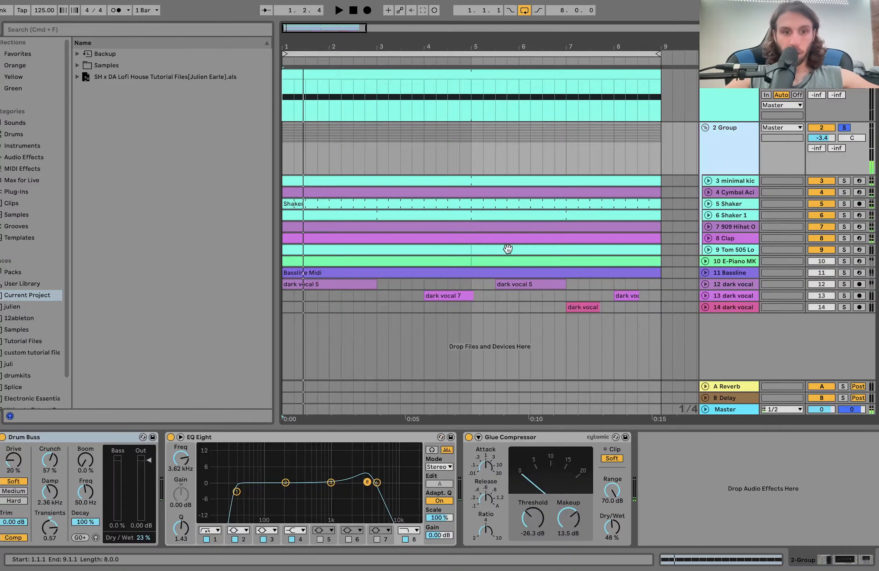
pyautogui.click(468, 437)
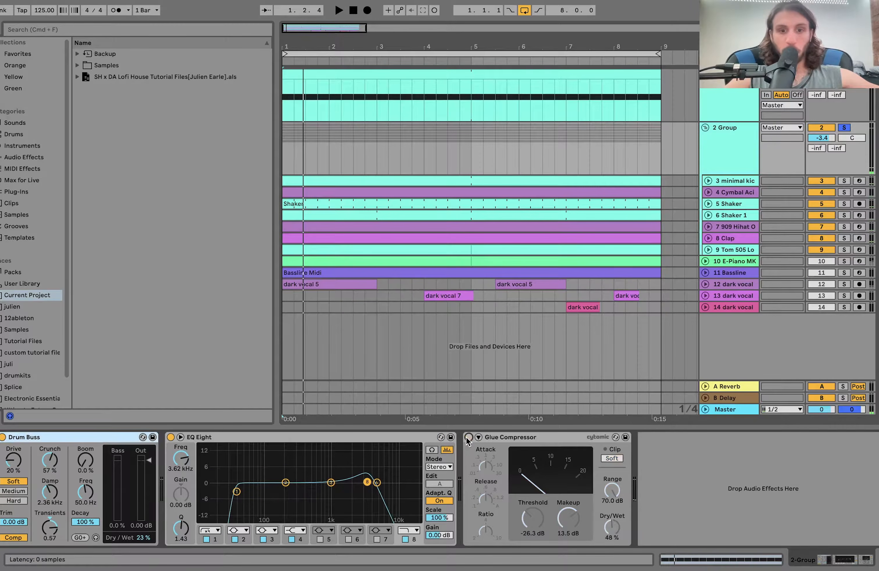
pyautogui.click(171, 437)
pyautogui.click(2, 437)
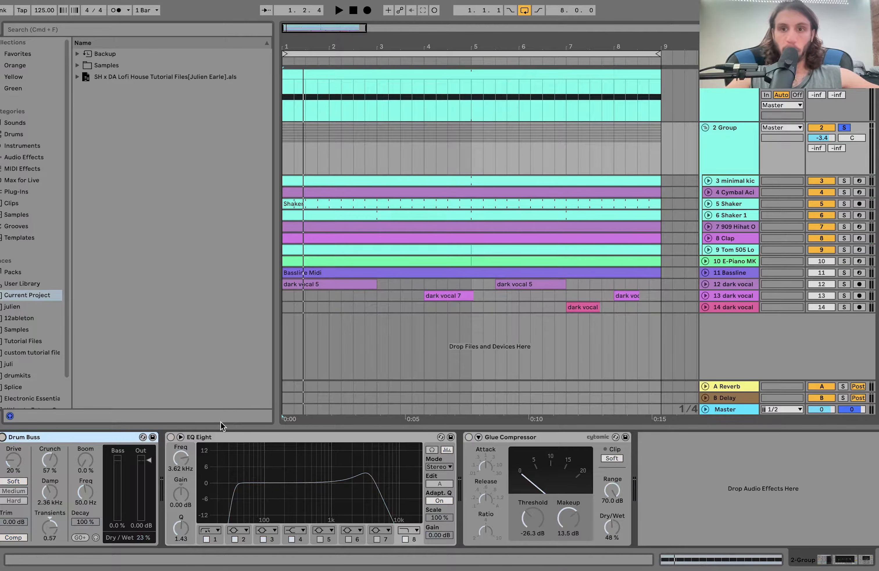
pyautogui.click(747, 143)
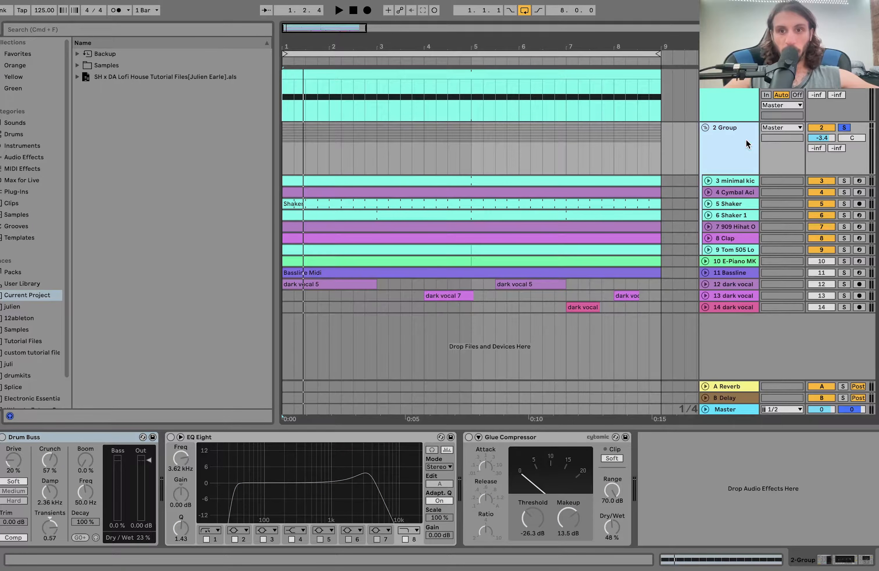
pyautogui.press('space')
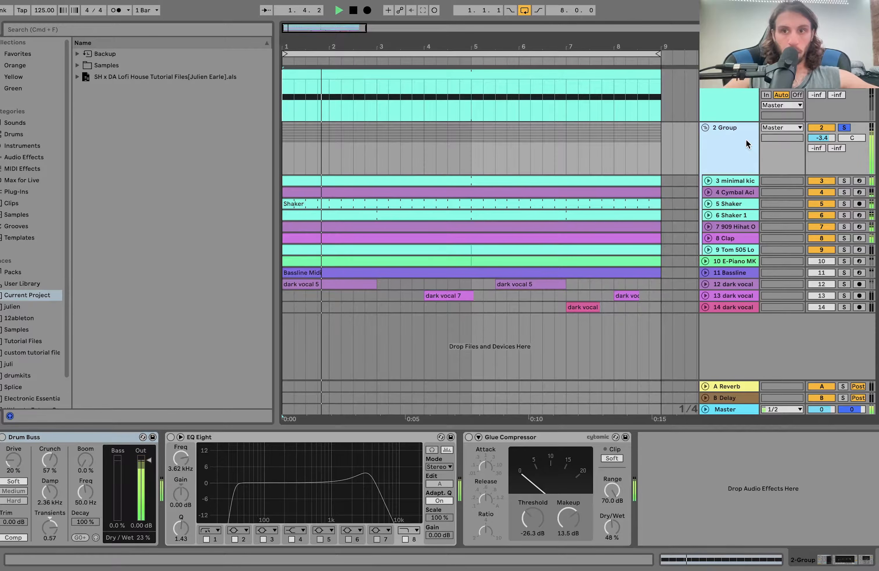
pyautogui.press('space')
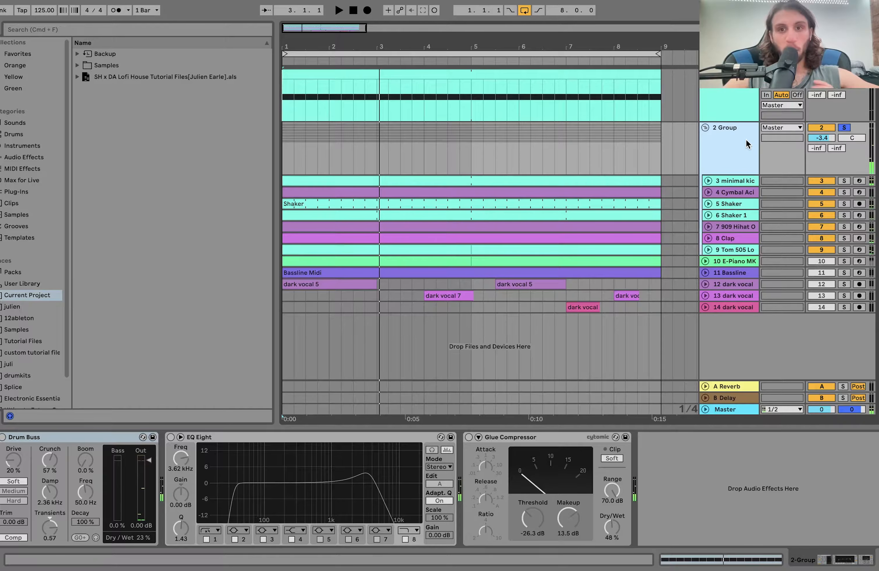
# - Undo the three device bypasses on the drum group and audition the processed drums for comparison
pyautogui.press('super+z')
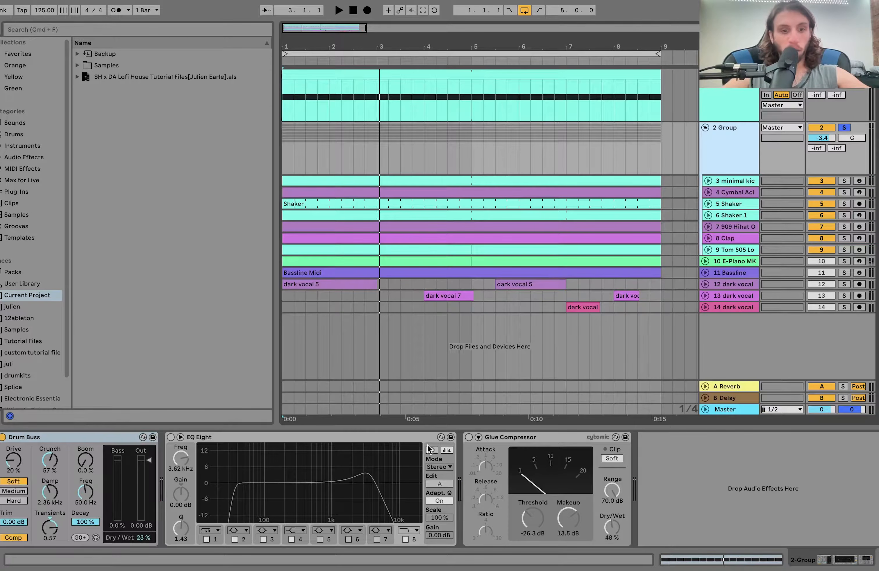
pyautogui.press('super+z')
pyautogui.press('super+z')
pyautogui.press('space')
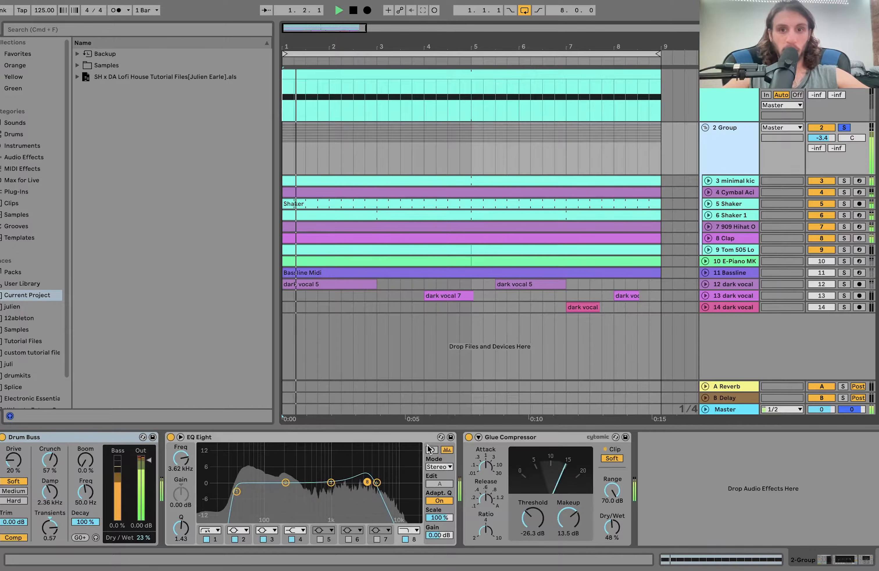
pyautogui.press('space')
# - Turn off Glue Compressor, EQ Eight and Drum Buss on the drum group again and play the drums
pyautogui.click(468, 437)
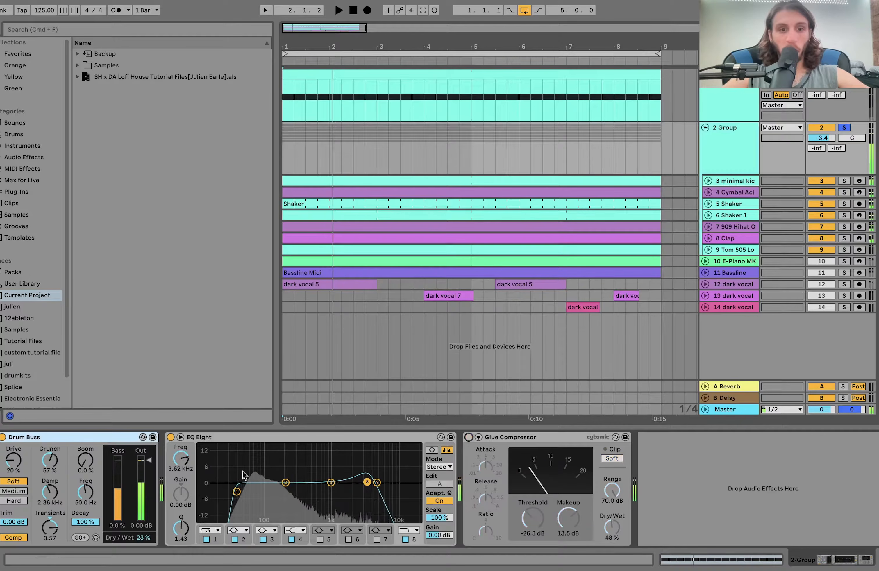
pyautogui.click(171, 438)
pyautogui.click(3, 437)
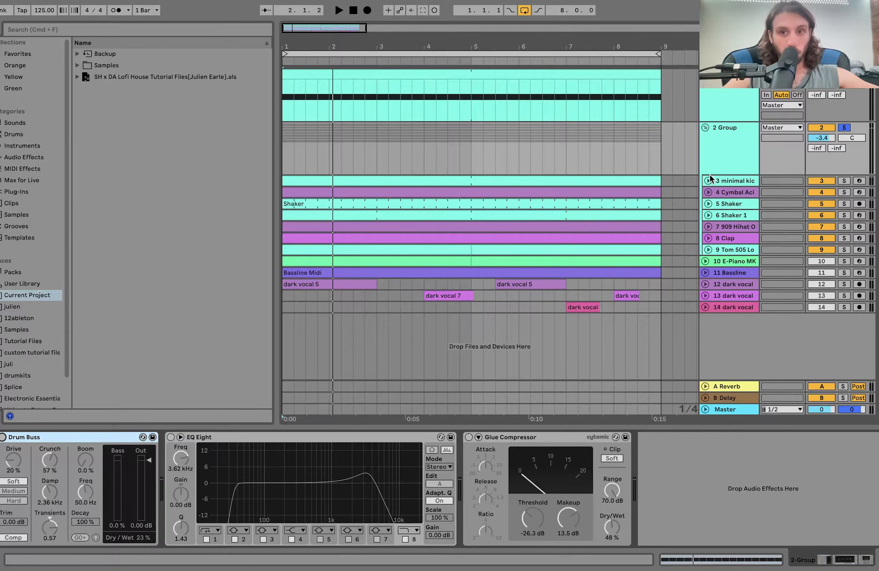
pyautogui.press('space')
# - Solo the minimal kick track, unfold it to show its MIDI clip, and audition the kick alone
pyautogui.click(844, 181)
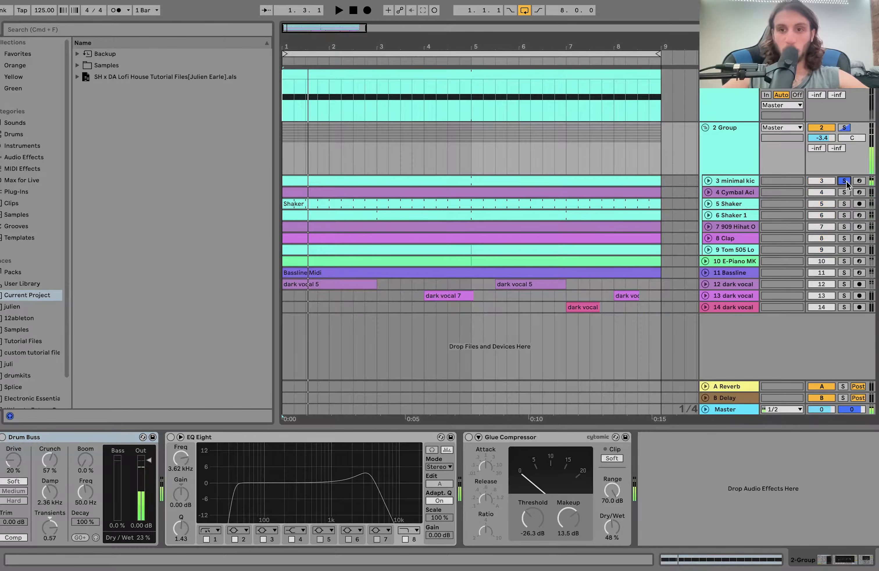
pyautogui.click(733, 184)
pyautogui.click(707, 180)
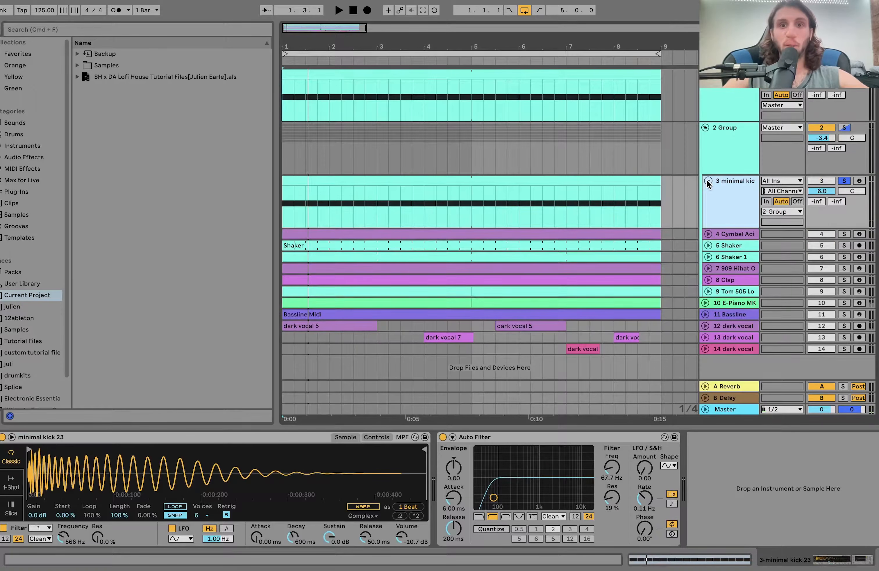
pyautogui.click(616, 182)
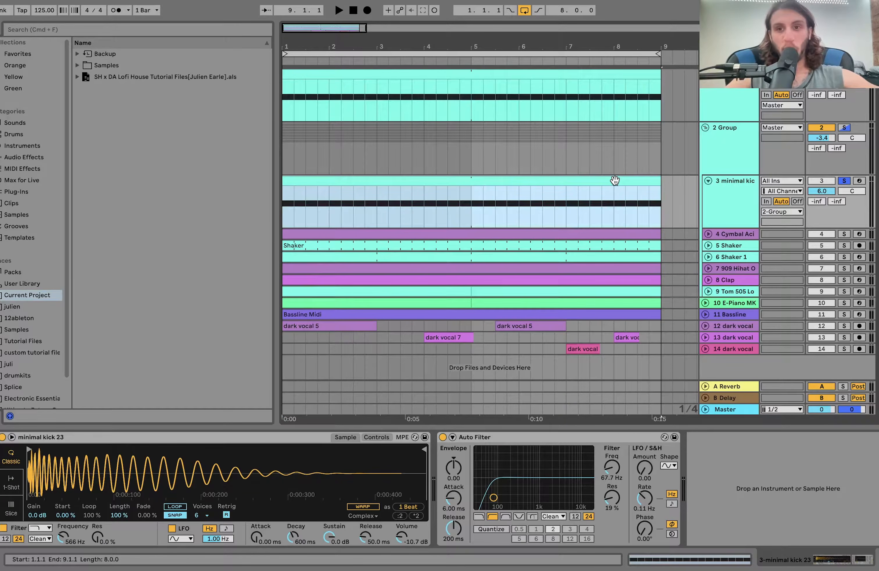
pyautogui.click(723, 193)
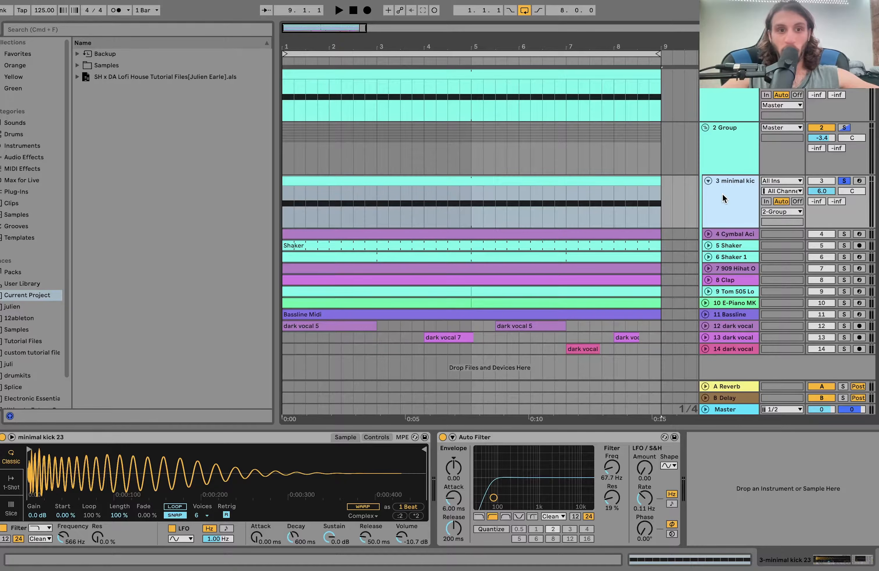
pyautogui.press('space')
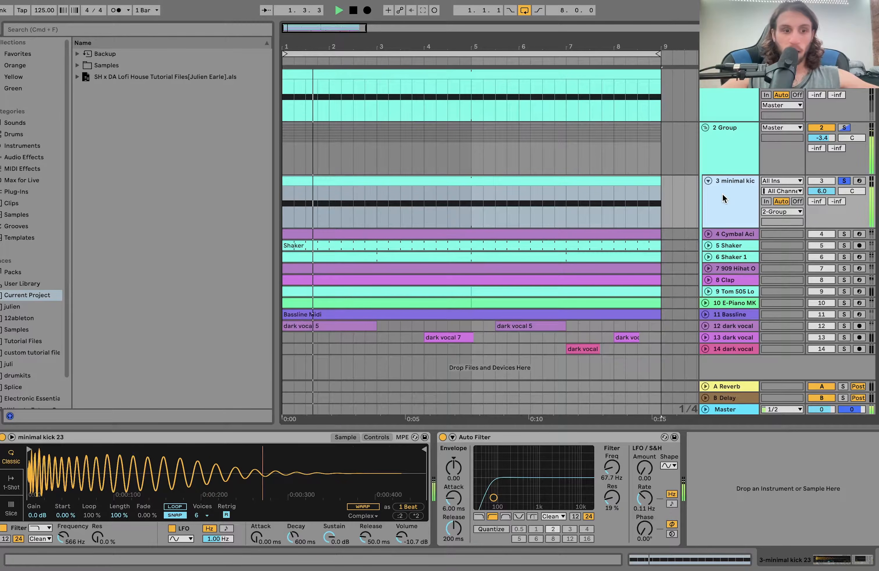
pyautogui.press('space')
# - Compare the kick with the sampler's filter and the Auto Filter bypassed, leaving only the sampler's filter switched on
pyautogui.click(375, 436)
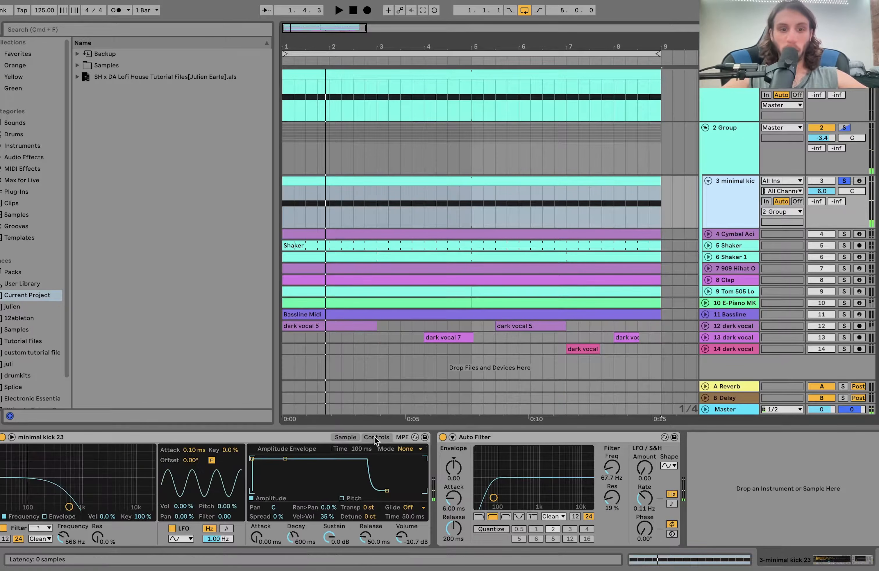
pyautogui.press('space')
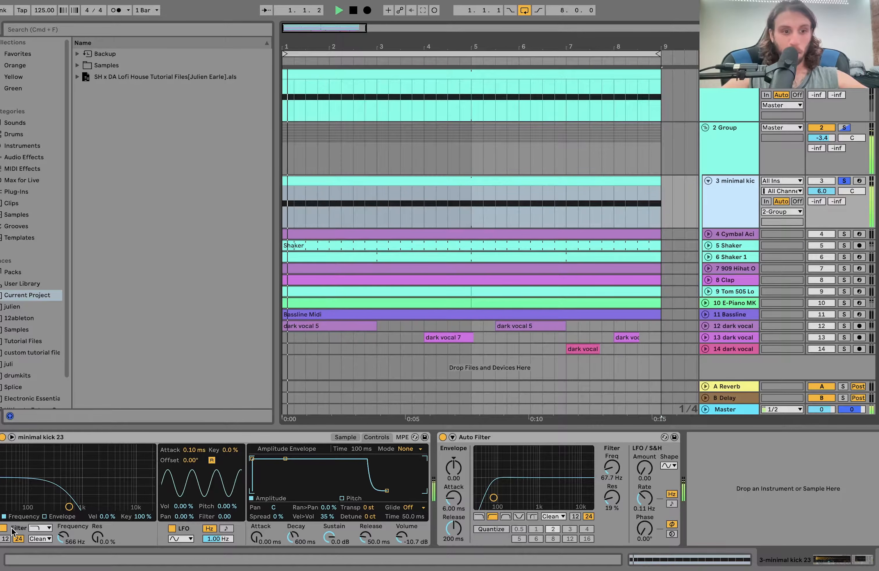
pyautogui.click(4, 527)
pyautogui.press('space')
pyautogui.click(442, 438)
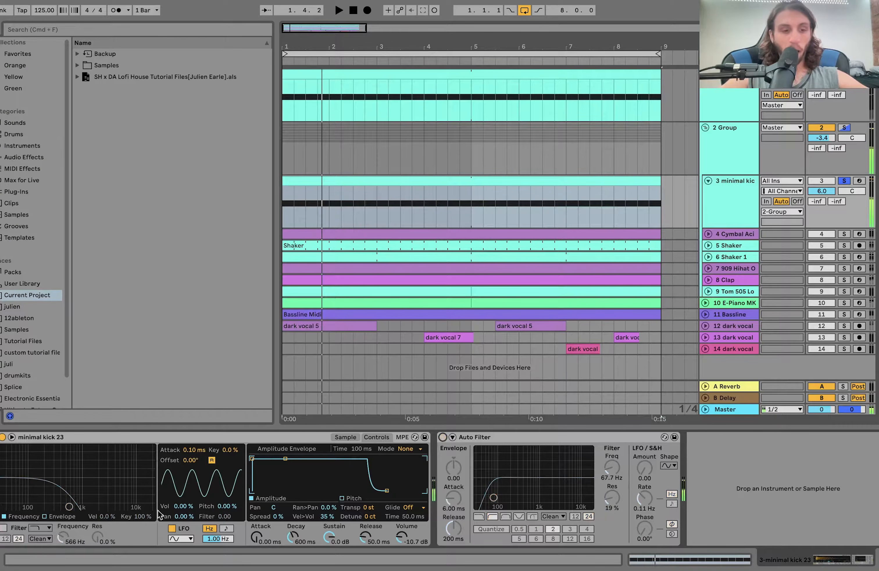
pyautogui.click(3, 528)
pyautogui.press('space')
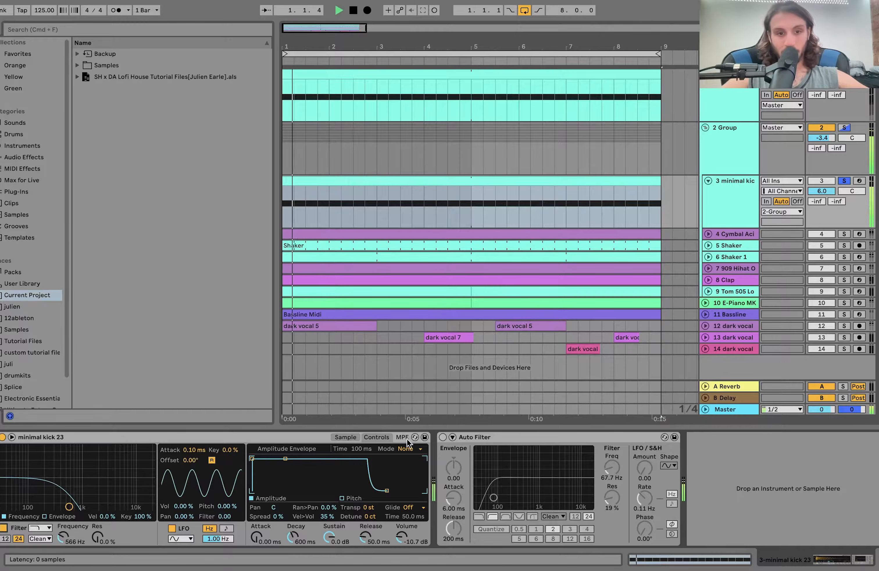
# - Turn the minimal kick's Auto Filter back on and audition the filtered kick
pyautogui.click(442, 437)
pyautogui.press('space')
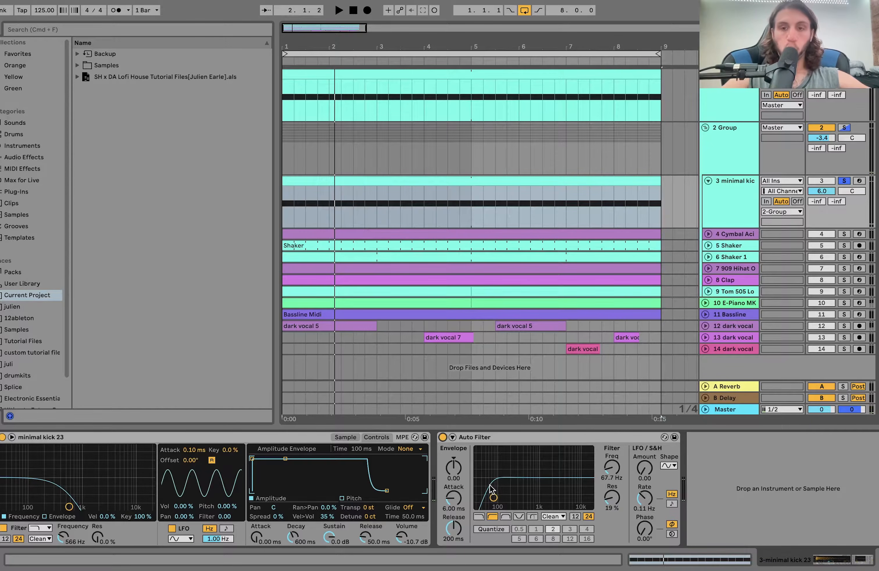
pyautogui.press('space')
pyautogui.press('space')
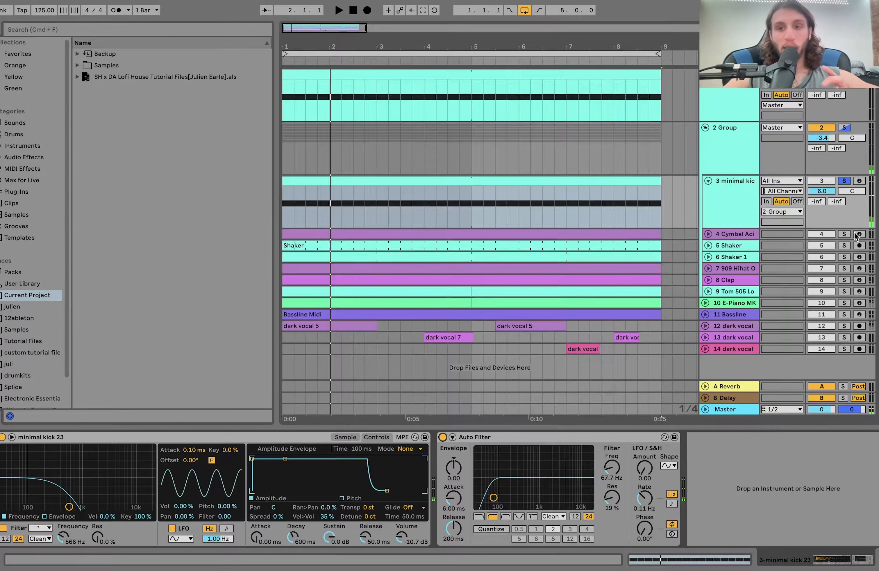
pyautogui.click(729, 185)
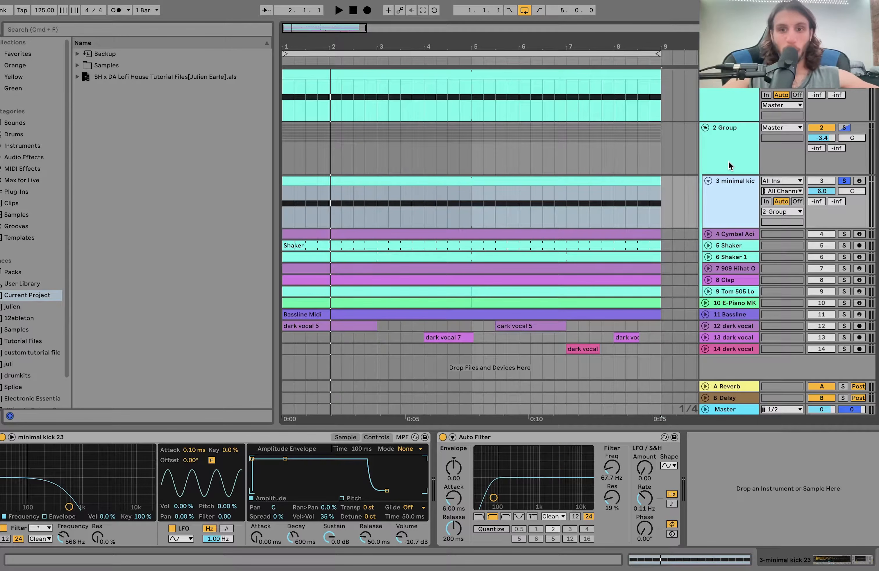
# - Solo the 909 hi-hat and clap together during playback, and unfold the clap track to show its MIDI clip
pyautogui.press('space')
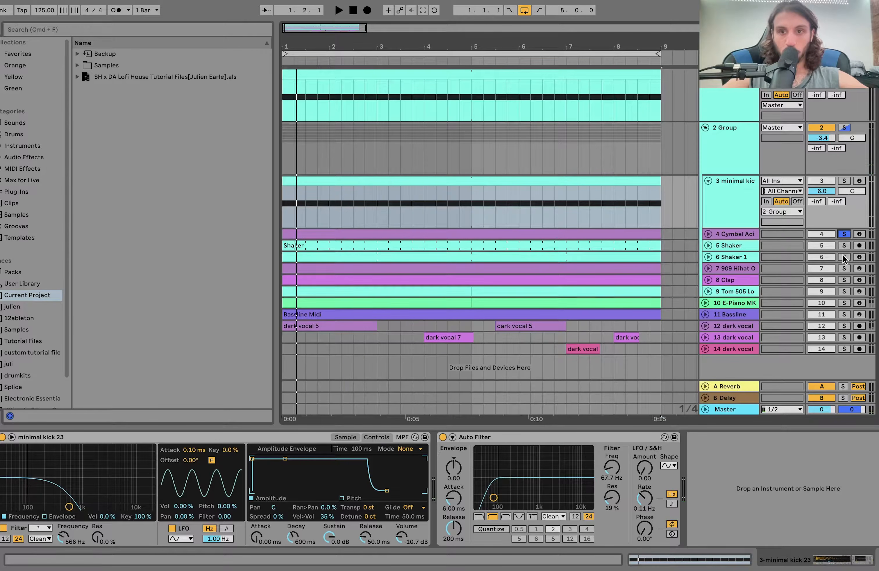
pyautogui.click(844, 269)
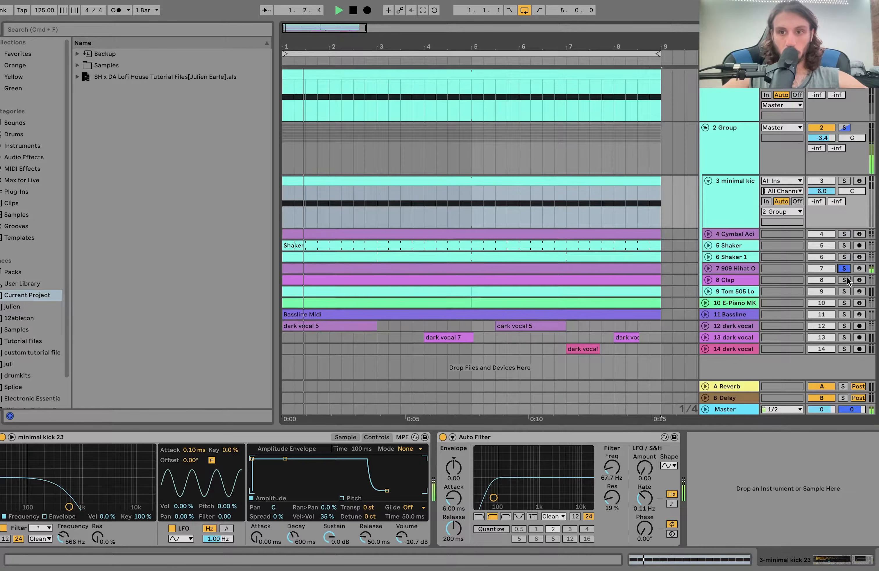
pyautogui.keyDown('super'); pyautogui.click(845, 281); pyautogui.keyUp('super')
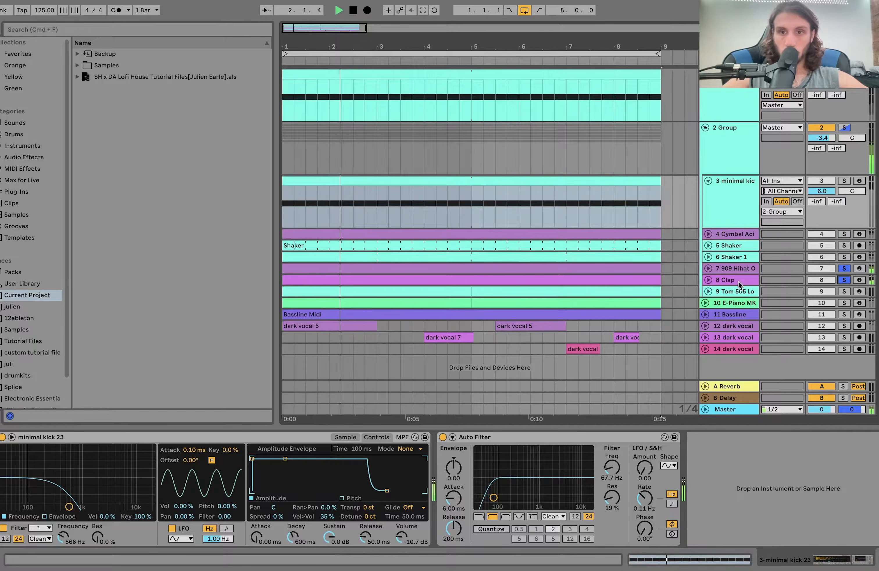
pyautogui.click(708, 280)
pyautogui.click(731, 282)
pyautogui.click(728, 269)
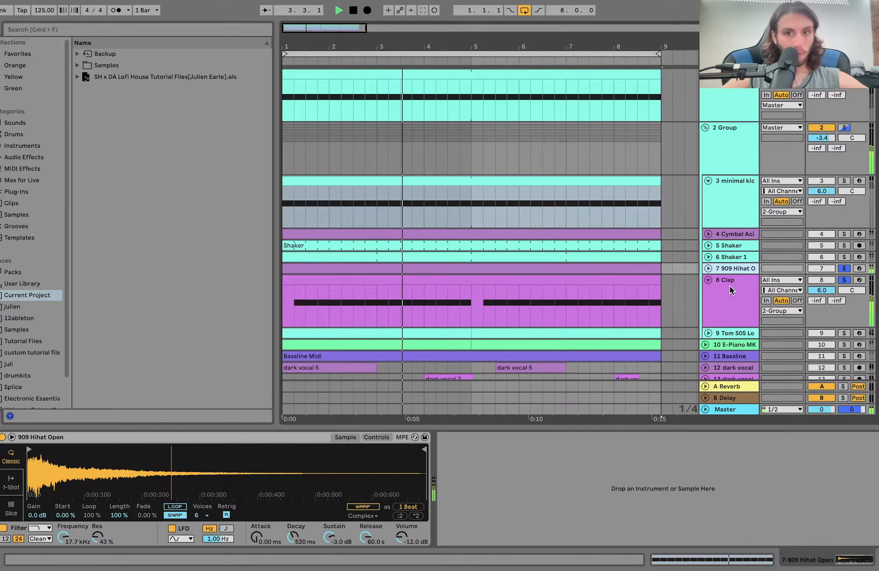
# - Solo the clap alone, audition it, and show its device chain
pyautogui.click(845, 281)
pyautogui.press('space')
pyautogui.press('space')
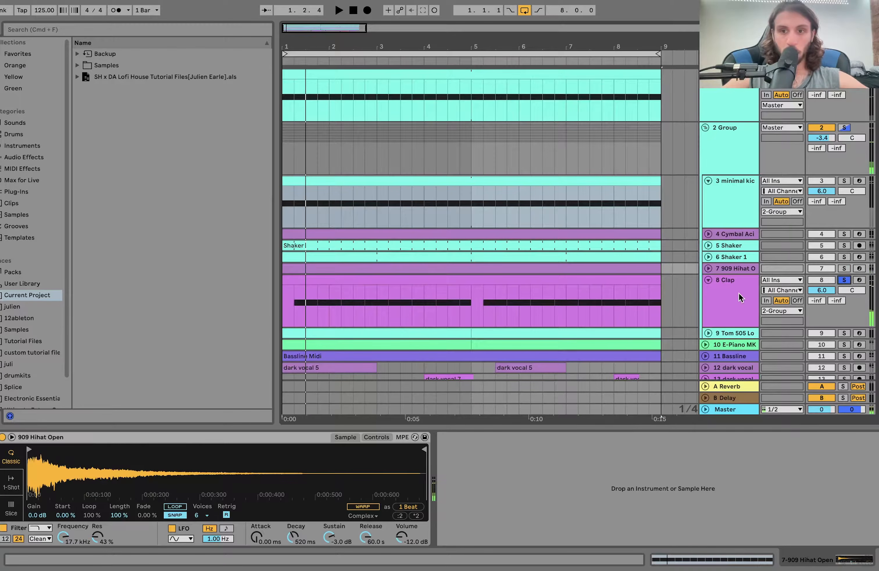
pyautogui.click(740, 297)
pyautogui.scroll(-2, 740, 298)
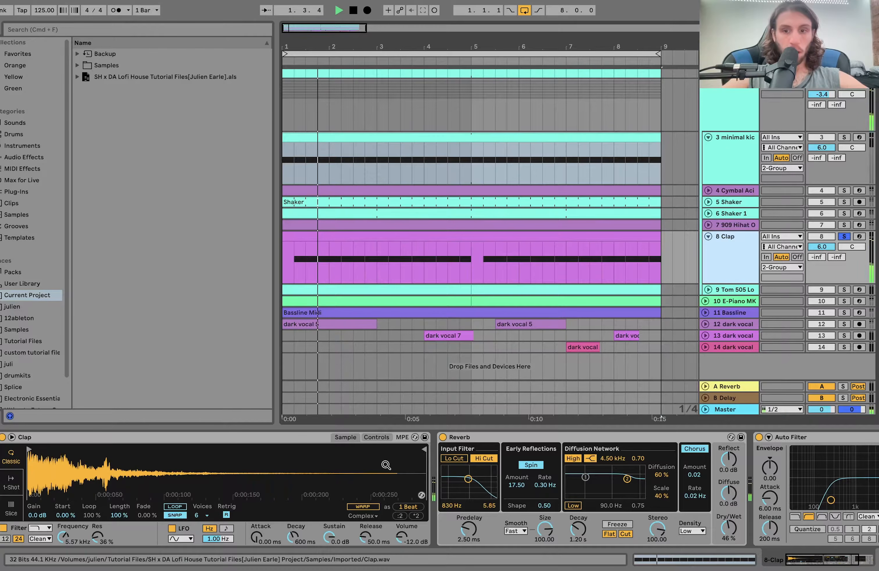
pyautogui.press('space')
pyautogui.hscroll(5, 386, 464)
pyautogui.hscroll(-5, 386, 465)
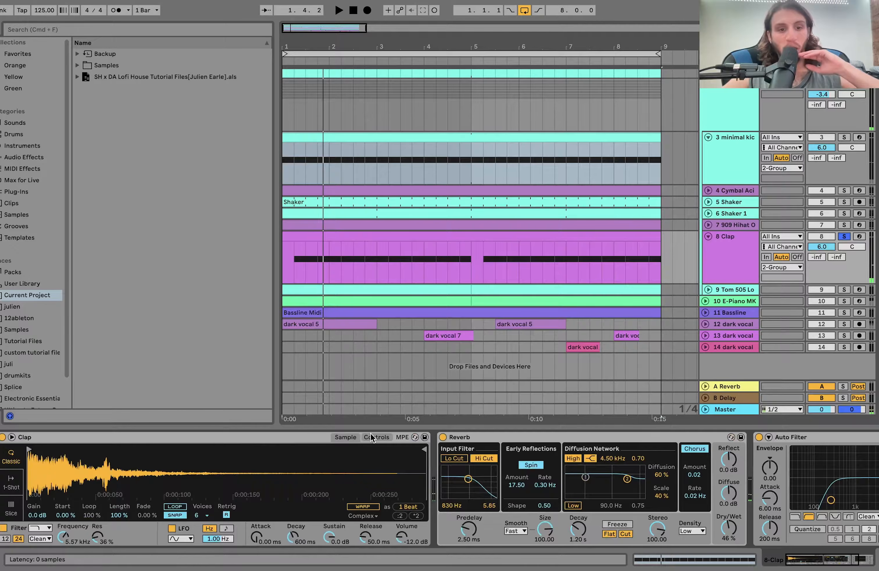
# - Compare the clap with its sampler filter off and on, using the sampler's Controls view
pyautogui.click(374, 436)
pyautogui.click(3, 529)
pyautogui.press('space')
pyautogui.click(3, 529)
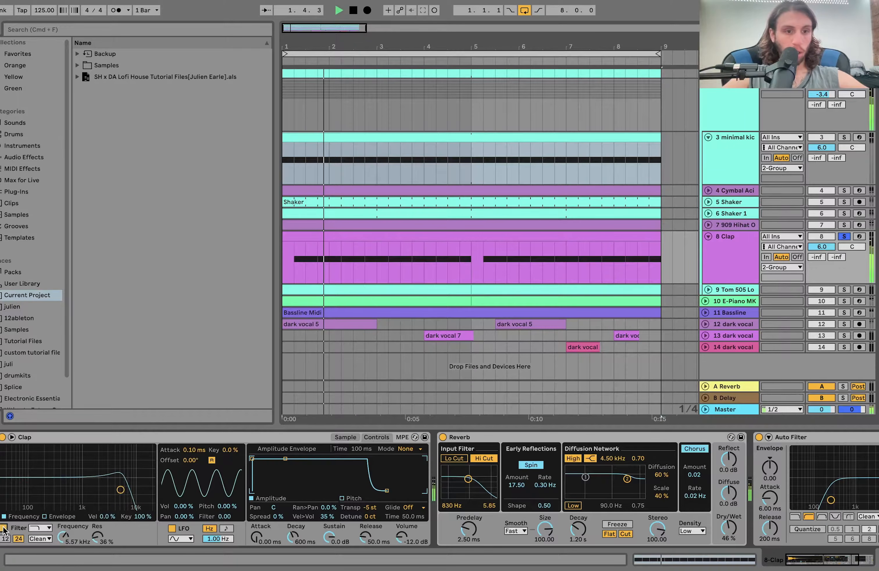
pyautogui.press('space')
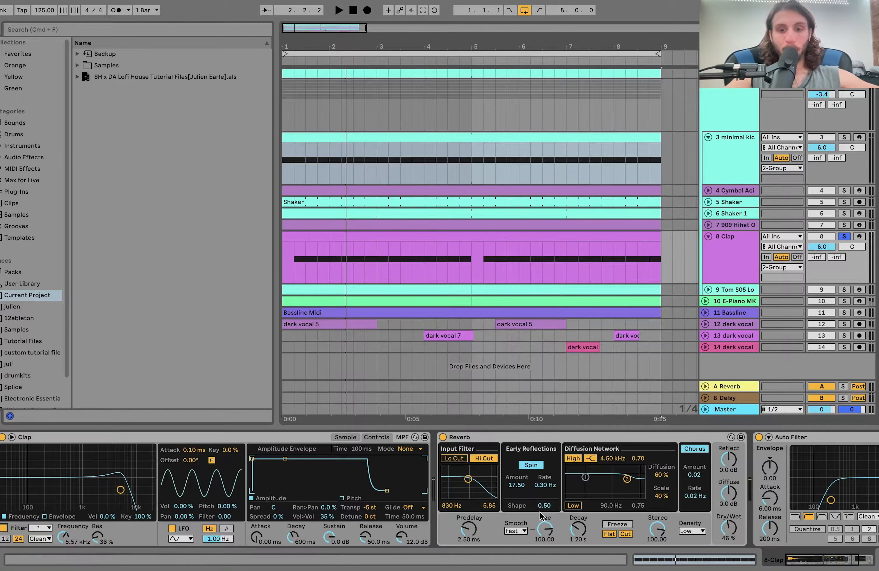
# - Review the clap's Reverb and Auto Filter while auditioning the processed clap
pyautogui.hscroll(5, 540, 511)
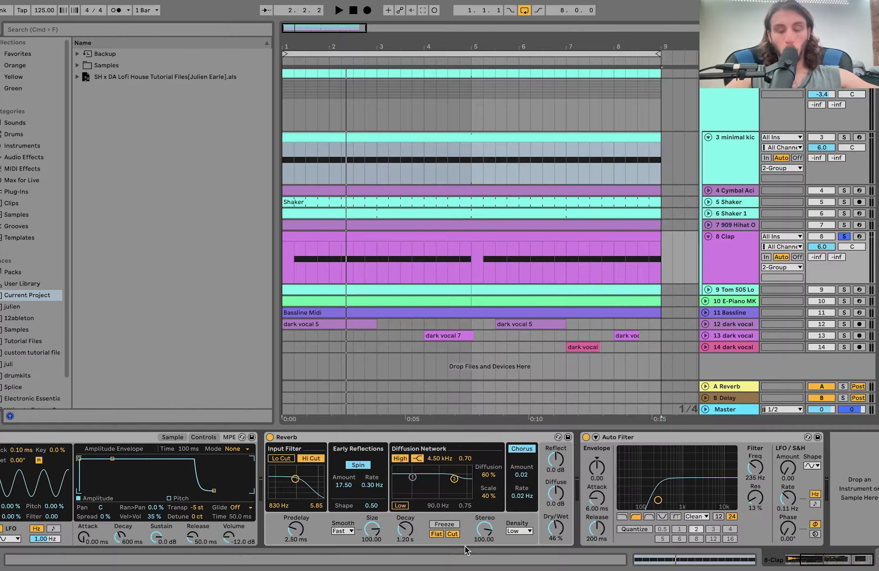
pyautogui.press('space')
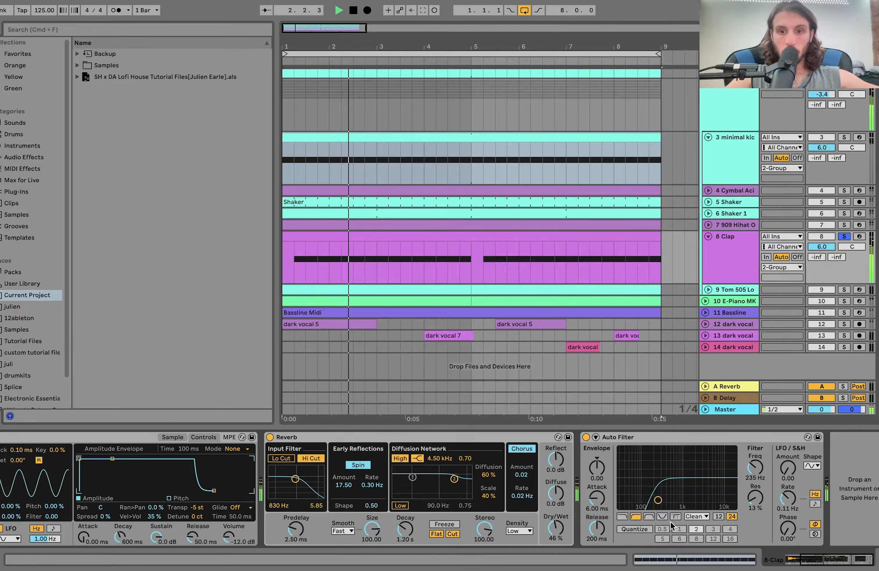
pyautogui.press('space')
pyautogui.press('space')
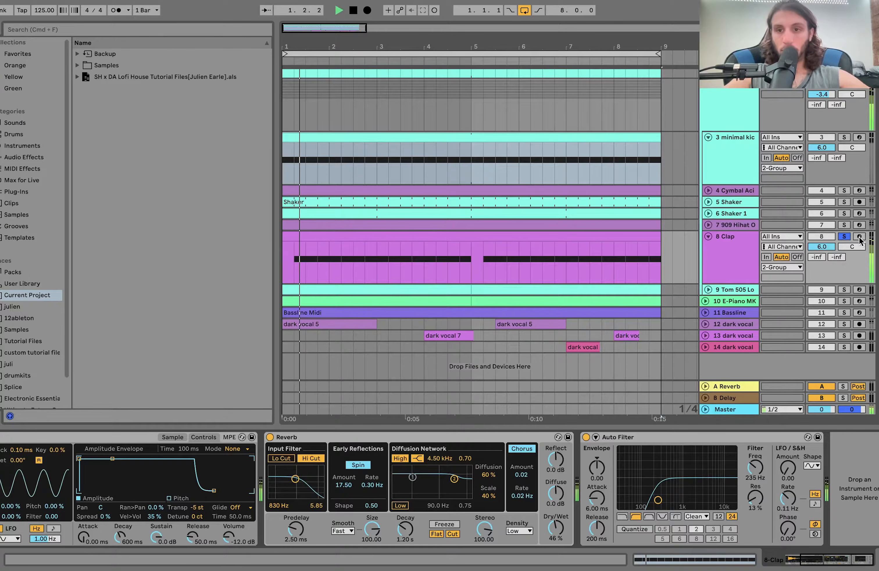
pyautogui.press('space')
# - Solo the kick and 909 hi-hat with the clap, and turn the drum group's Drum Buss, EQ Eight and Glue Compressor back on for playback
pyautogui.click(844, 224)
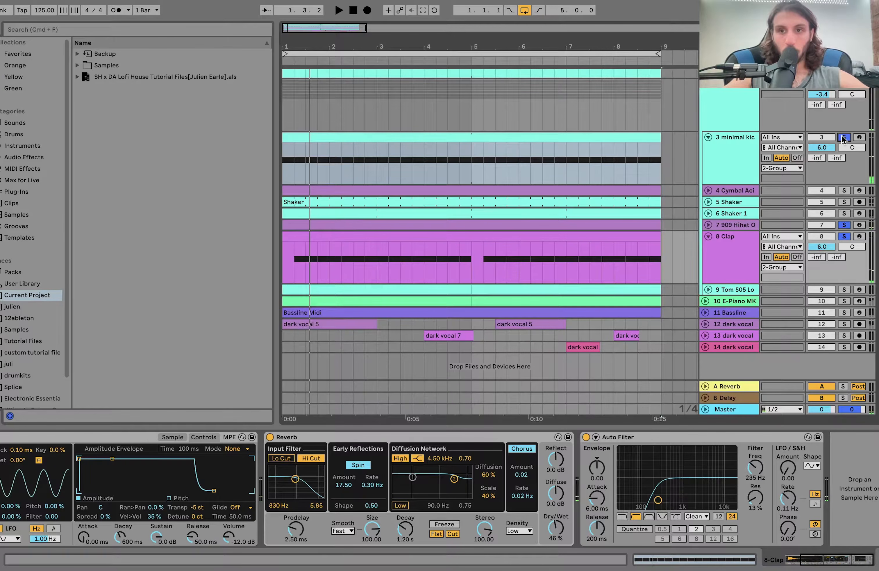
pyautogui.click(736, 118)
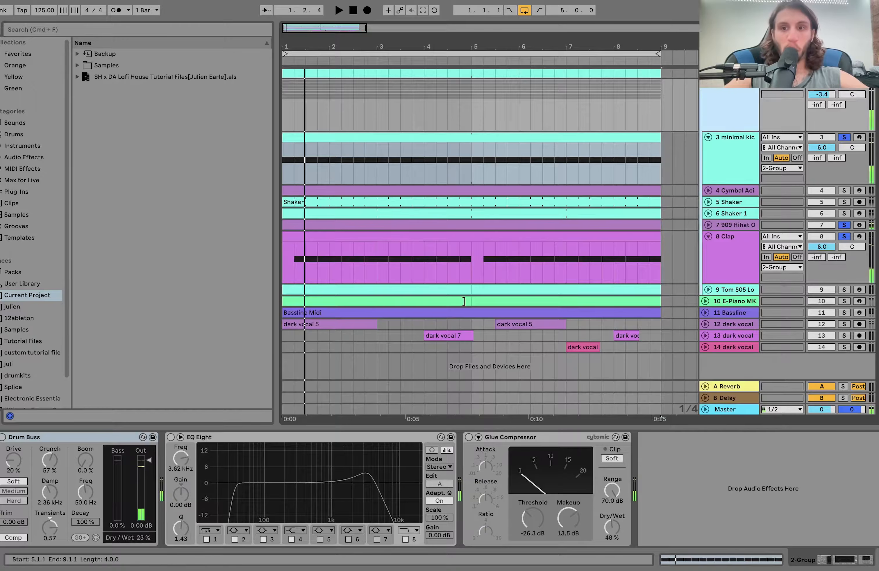
pyautogui.click(3, 436)
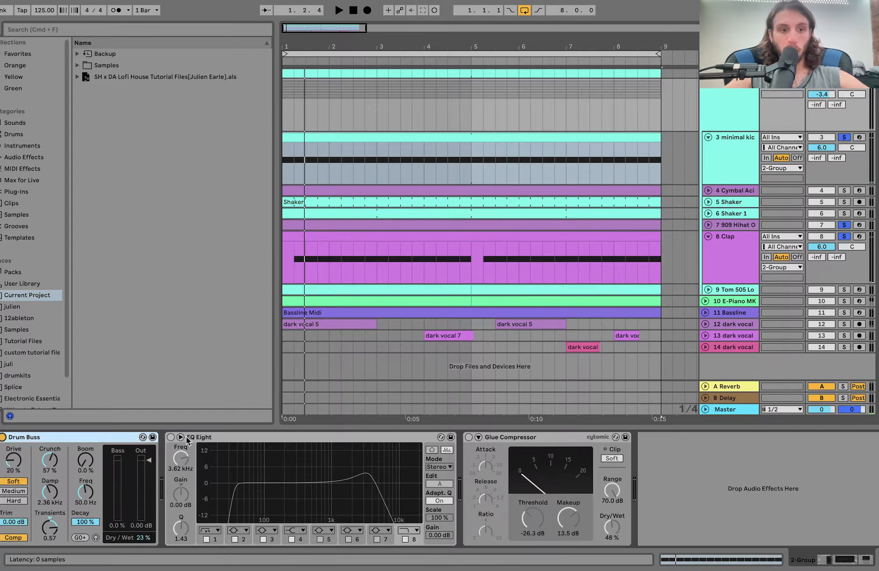
pyautogui.click(171, 437)
pyautogui.click(469, 437)
pyautogui.press('space')
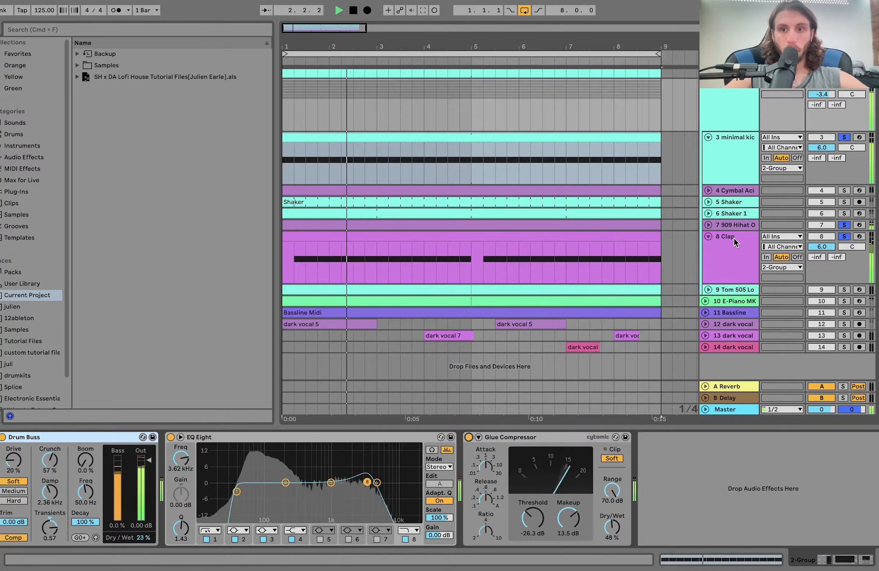
pyautogui.press('space')
# - Inspect the 909 hi-hat and clap devices, and play the soloed drums with the drum group's effects shown
pyautogui.click(733, 225)
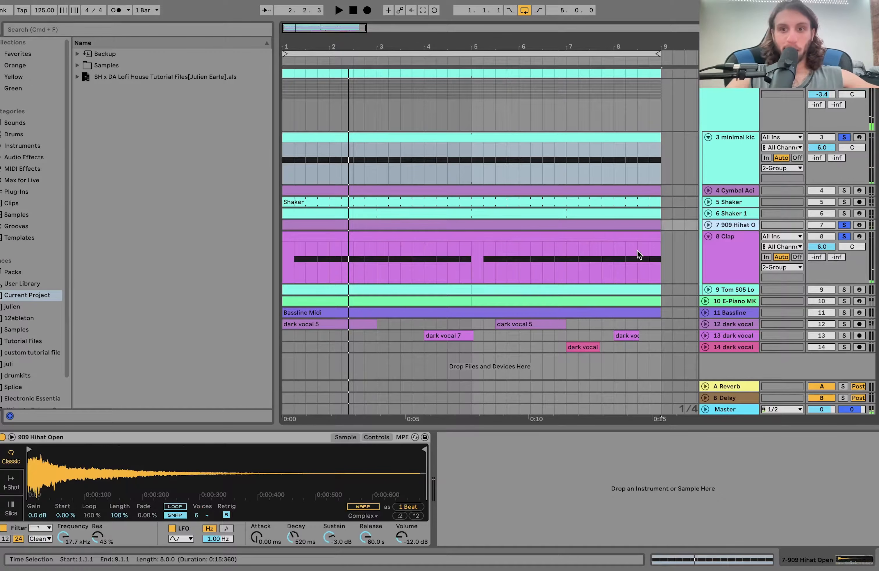
pyautogui.click(713, 252)
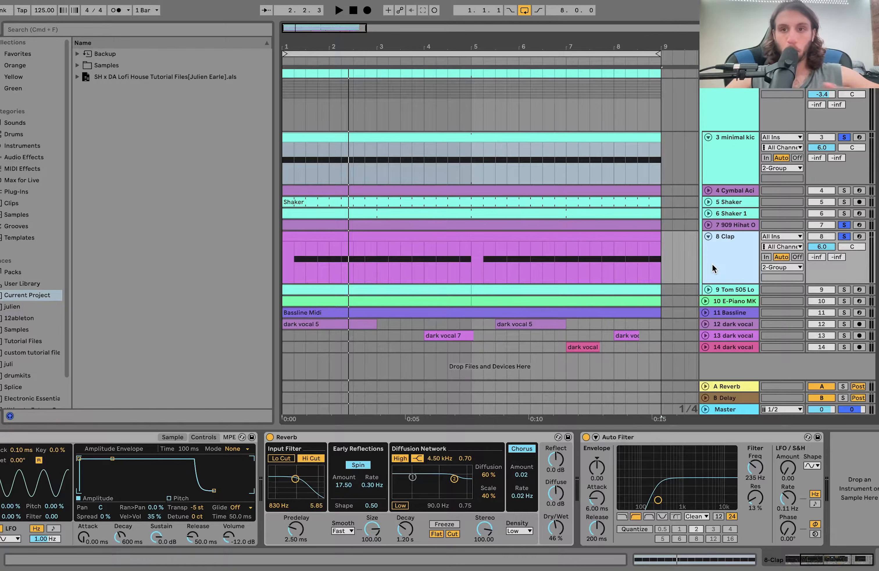
pyautogui.press('space')
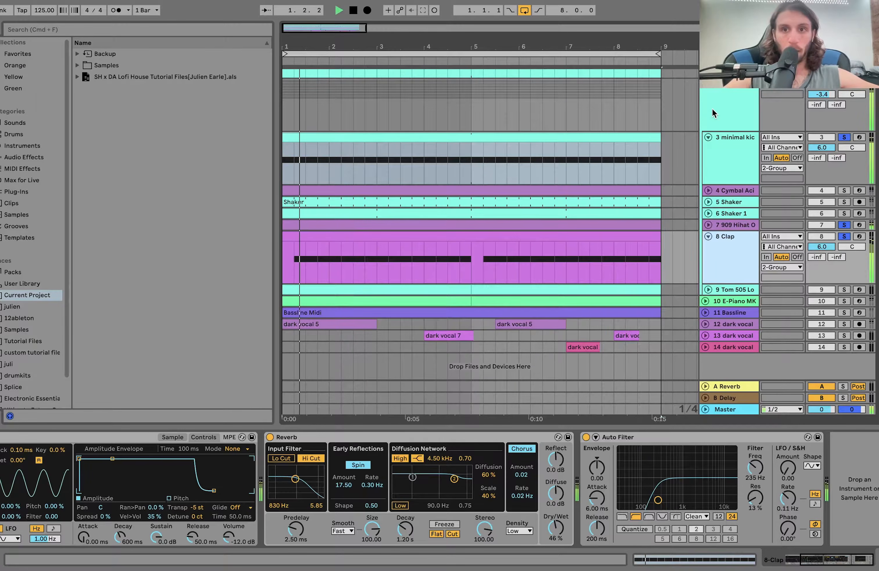
pyautogui.click(713, 110)
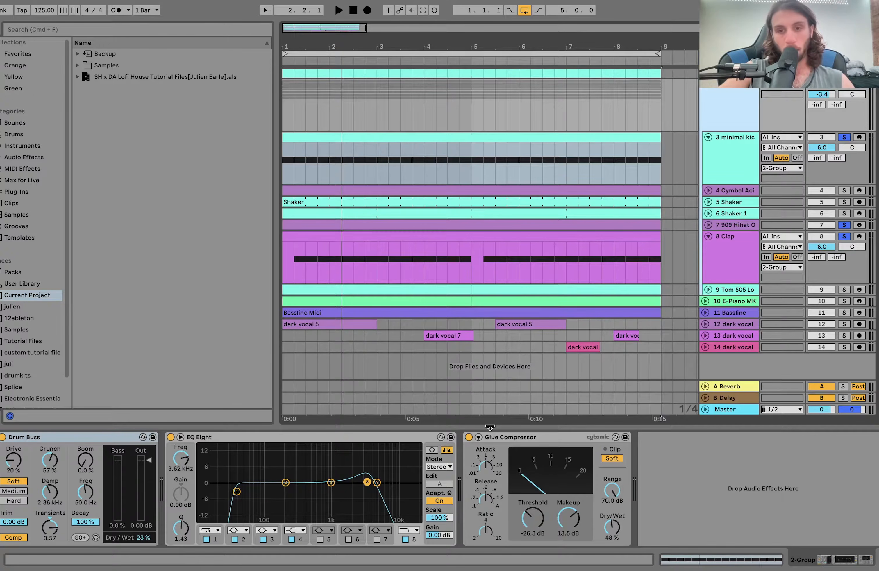
# - Inspect the minimal kick's sampler and Auto Filter, and replay the kick, hi-hat and clap through the group effects
pyautogui.click(730, 160)
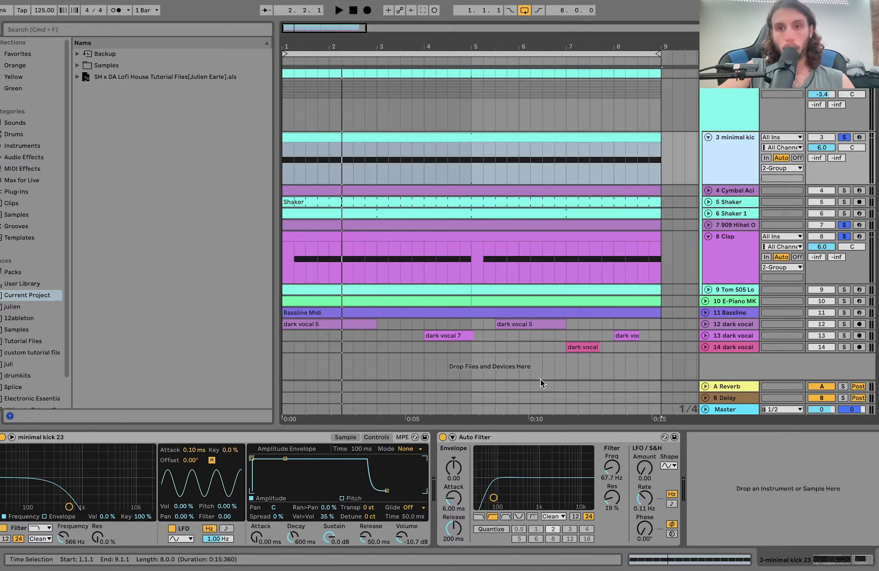
pyautogui.press('space')
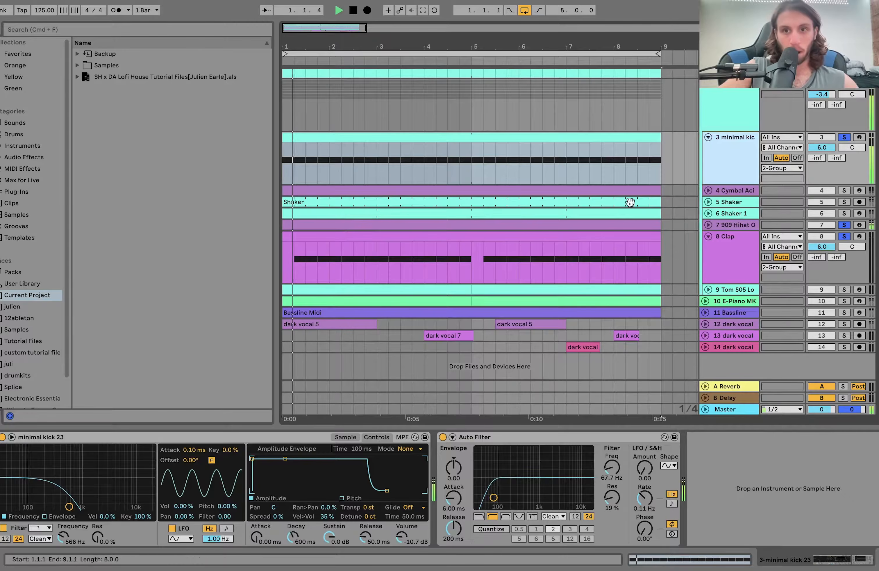
pyautogui.click(725, 114)
pyautogui.press('space')
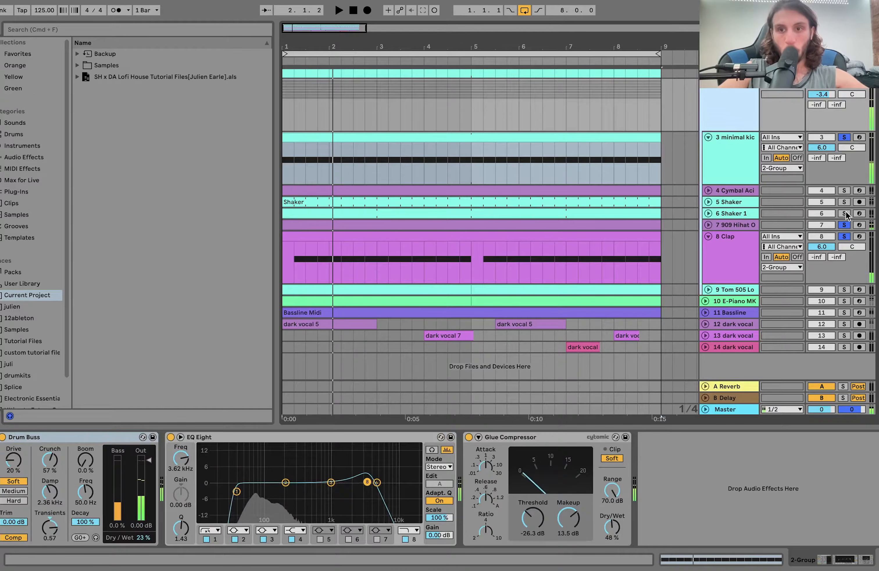
# - Add Shaker and Shaker 1 to the soloed kick, hi-hat and clap, and audition the combination
pyautogui.click(845, 214)
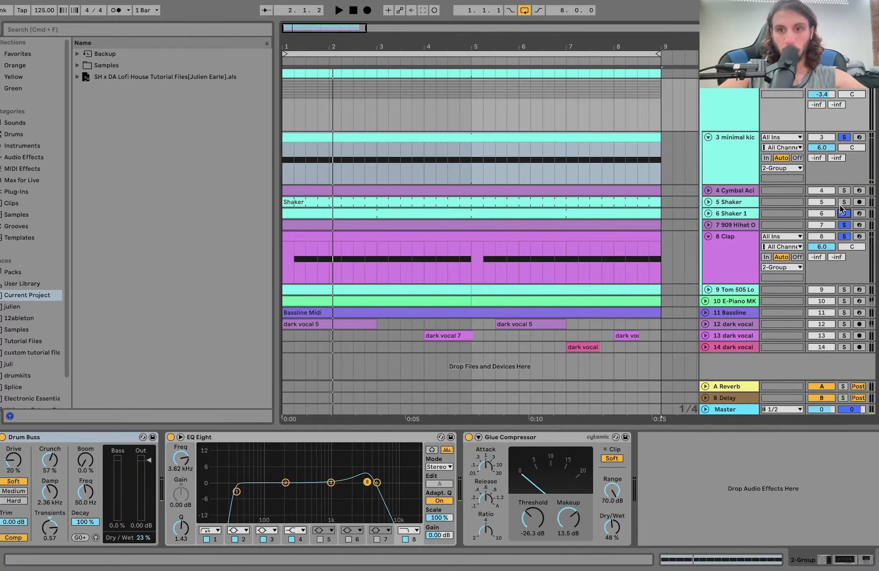
pyautogui.click(844, 202)
pyautogui.press('space')
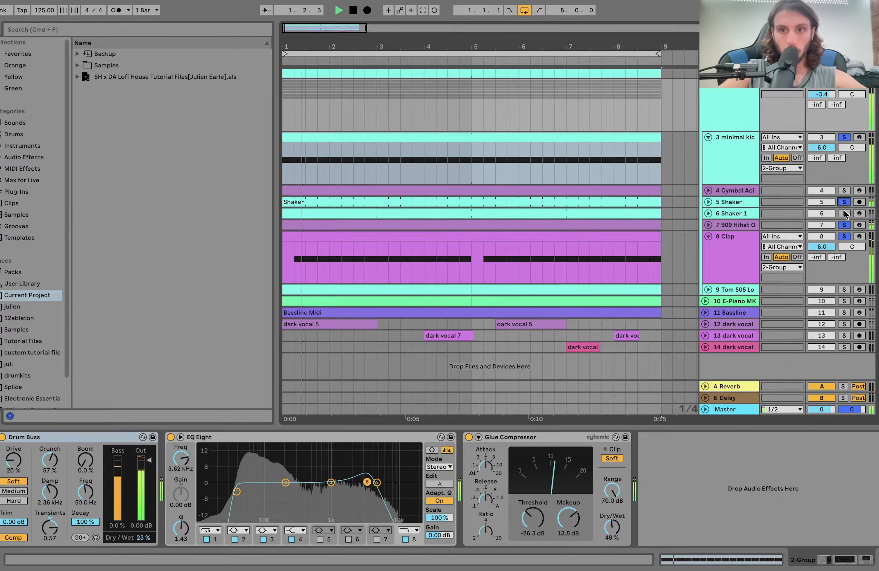
pyautogui.click(844, 214)
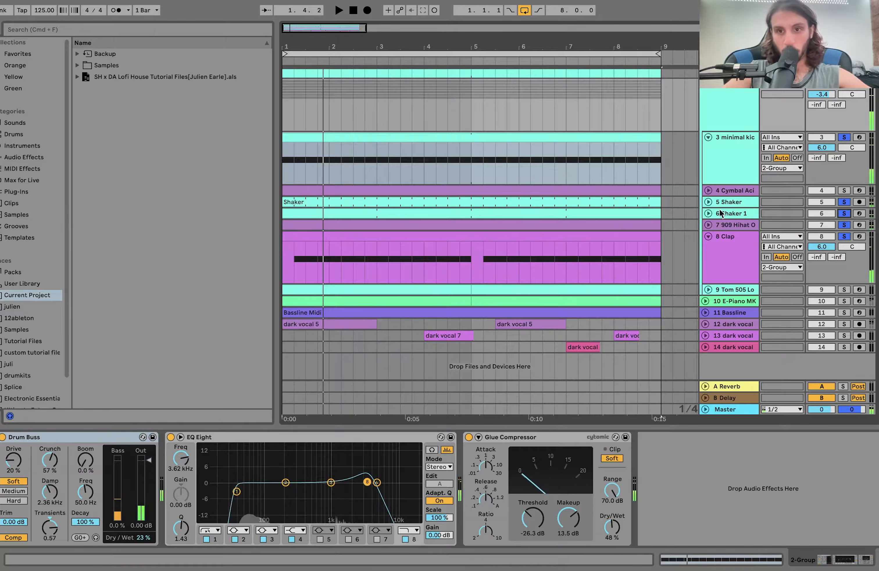
pyautogui.press('space')
# - Unfold Shaker 1 to show its MIDI notes, and audition that track soloed with its sampler displayed
pyautogui.click(708, 214)
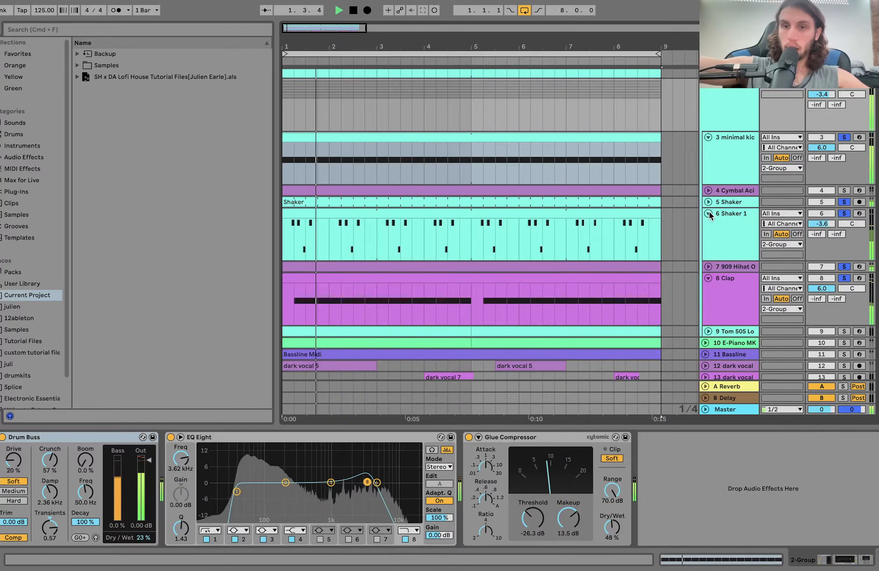
pyautogui.press('space')
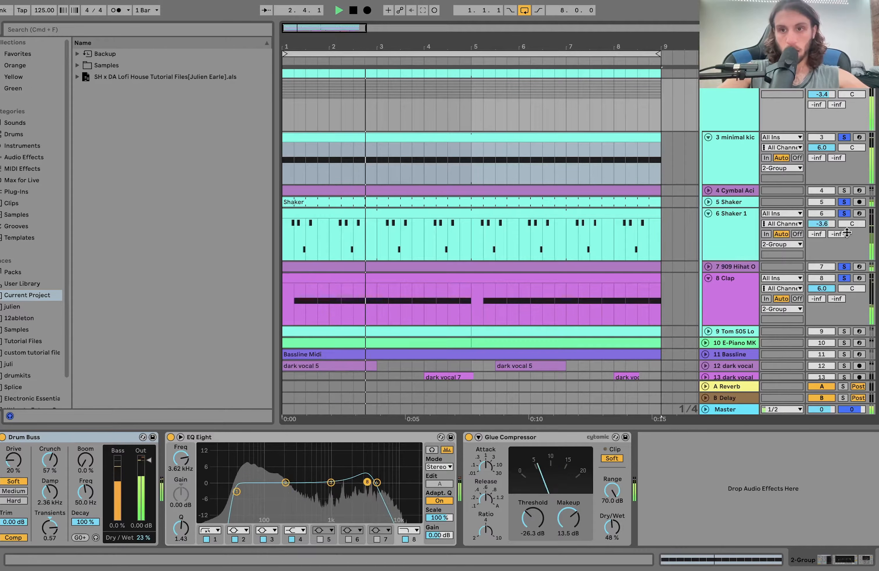
pyautogui.click(843, 214)
pyautogui.click(726, 227)
pyautogui.press('space')
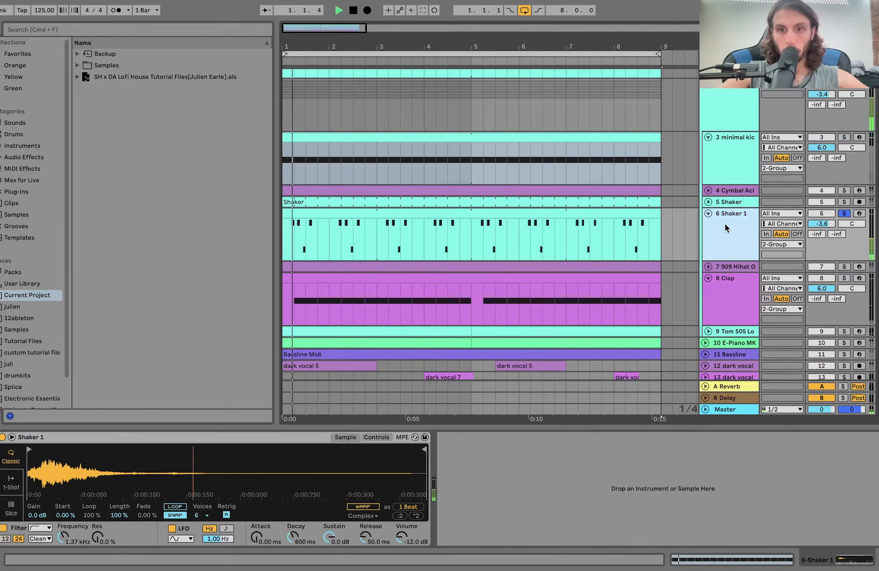
# - Solo Shaker, 909 hi-hat and clap along with Shaker 1, audition them, and show the drum group's effects
pyautogui.click(844, 202)
pyautogui.click(843, 267)
pyautogui.click(844, 278)
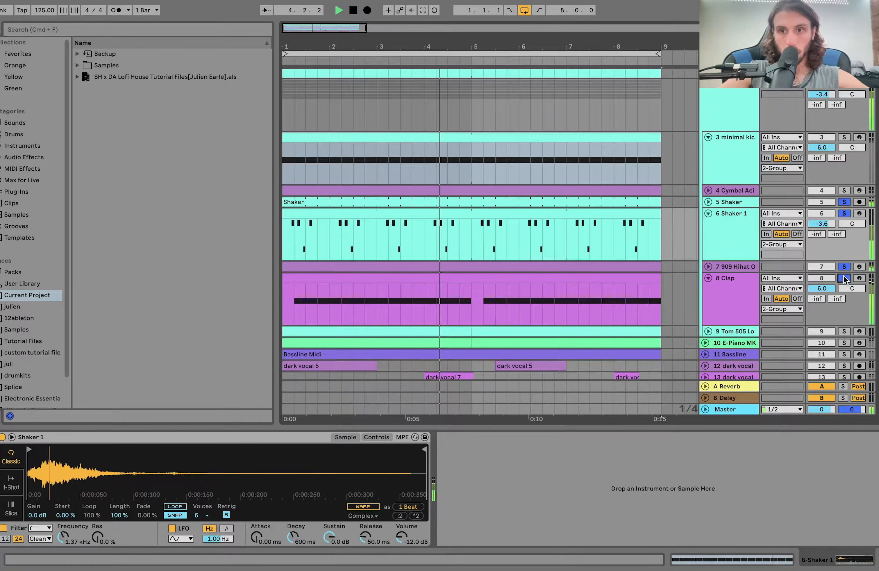
pyautogui.press('space')
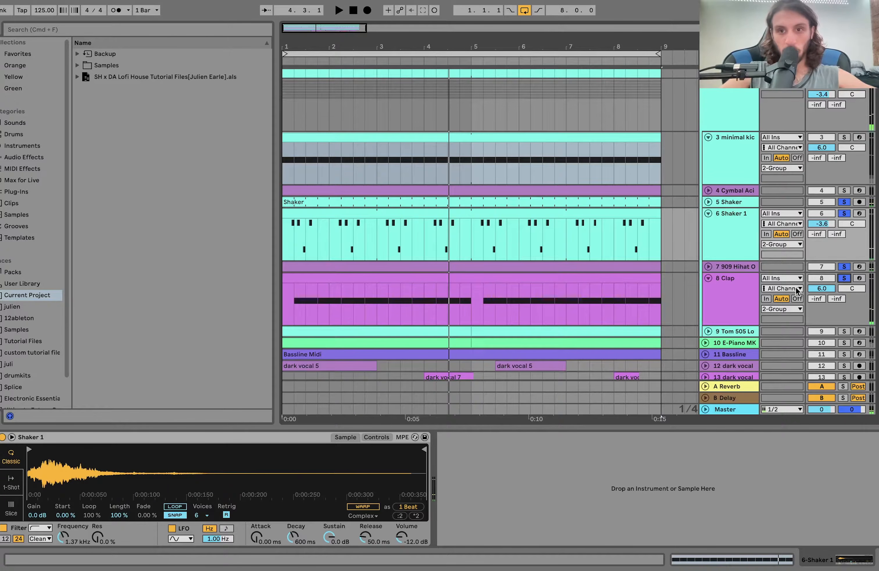
pyautogui.click(730, 127)
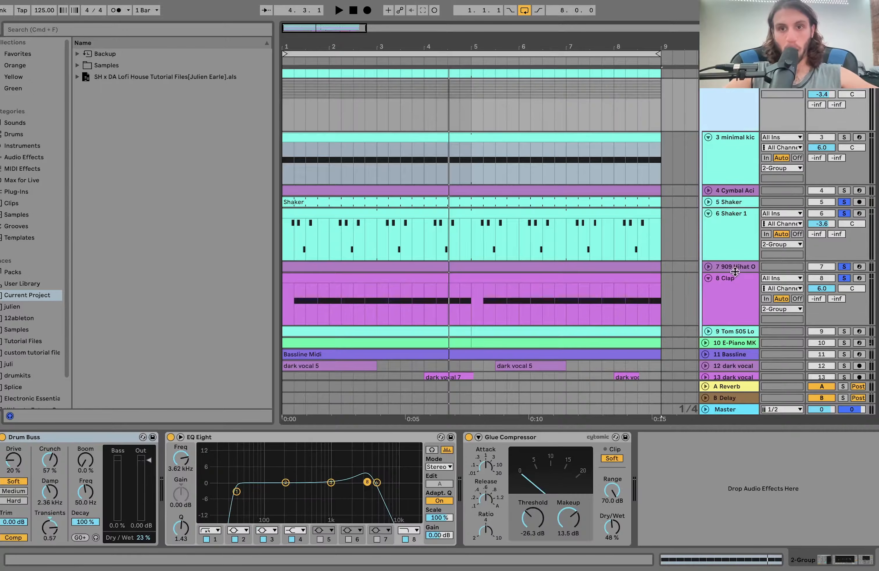
# - Solo the Tom 505 Low and Cymbal Acid House tracks together in place of the shakers, 909 hi-hat and clap
pyautogui.scroll(-2, 764, 260)
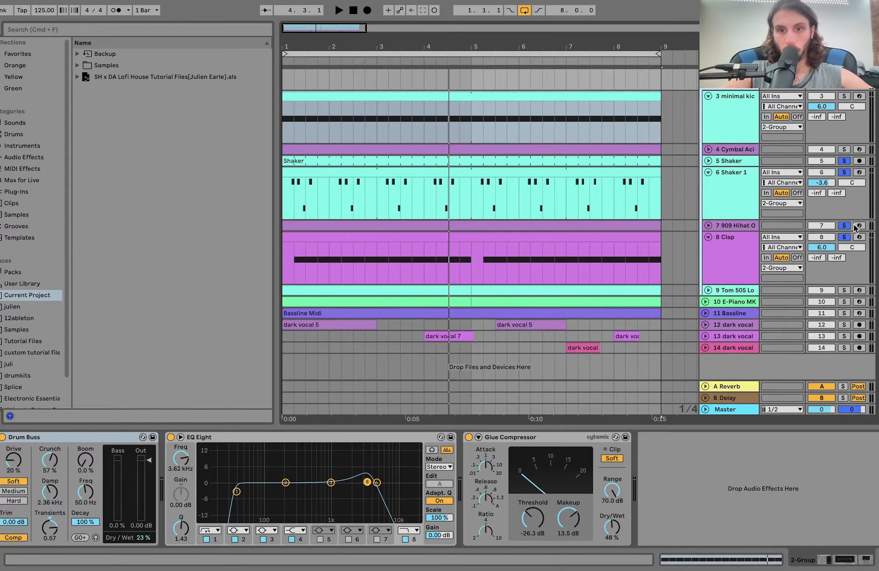
pyautogui.click(844, 289)
pyautogui.keyDown('super'); pyautogui.click(844, 149); pyautogui.keyUp('super')
pyautogui.scroll(4, 839, 149)
# - Bypass the Glue Compressor, EQ Eight and Drum Buss on the drum group
pyautogui.click(730, 158)
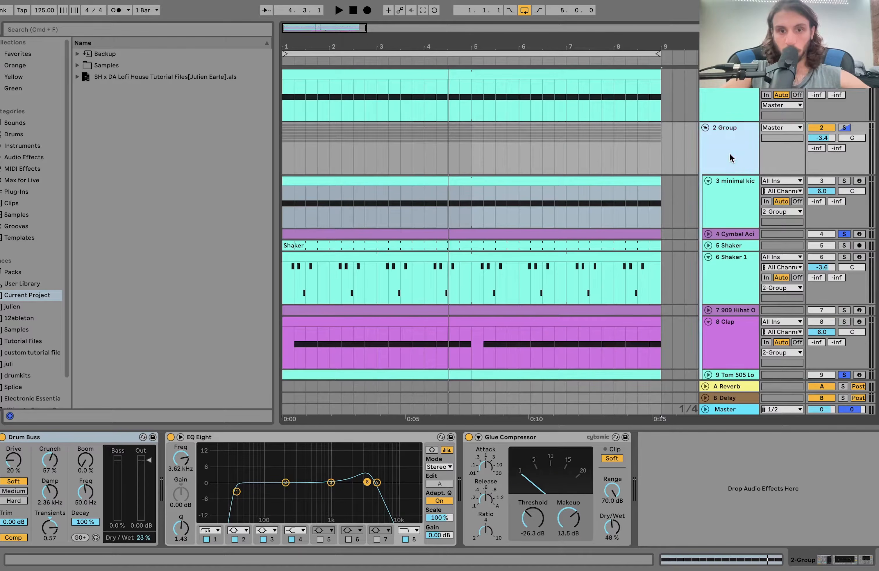
pyautogui.click(469, 437)
pyautogui.click(170, 437)
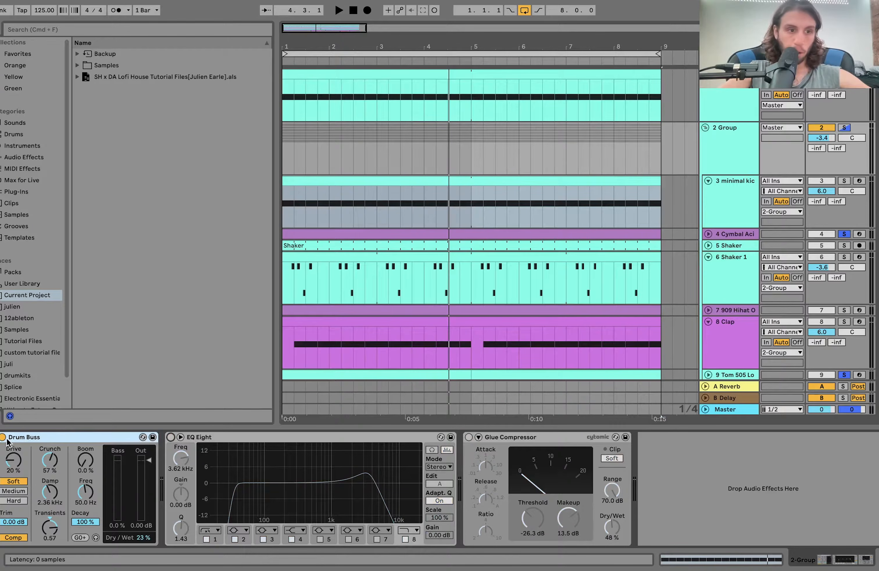
# - Play the soloed cymbal and tom unprocessed, and unfold the Cymbal Acid House track to show its MIDI notes and devices
pyautogui.press('space')
pyautogui.click(709, 234)
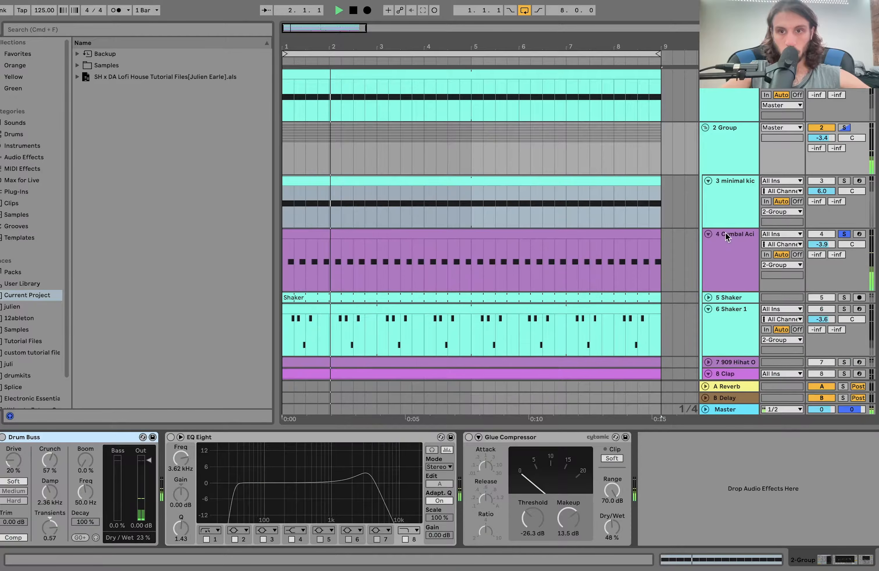
pyautogui.click(726, 233)
# - Unfold the Tom 505 Low track, show its sampler, and audition its notes from 2.3.1
pyautogui.scroll(-5, 727, 233)
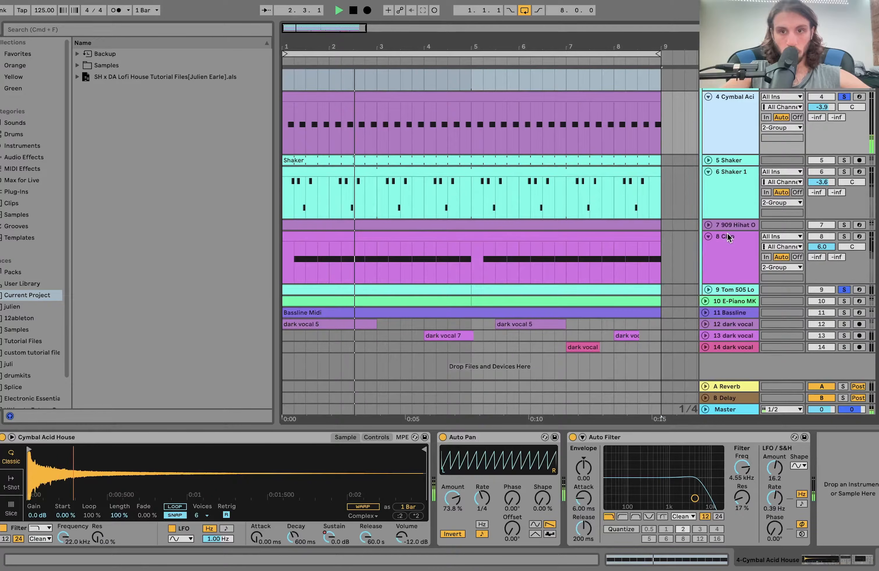
pyautogui.click(708, 289)
pyautogui.click(747, 293)
pyautogui.press('space')
pyautogui.click(350, 325)
pyautogui.press('space')
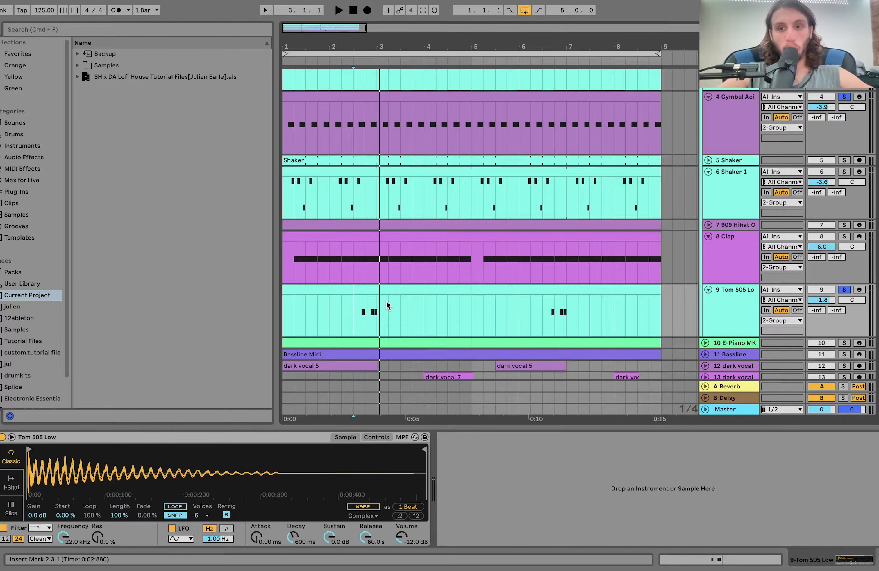
pyautogui.press('space')
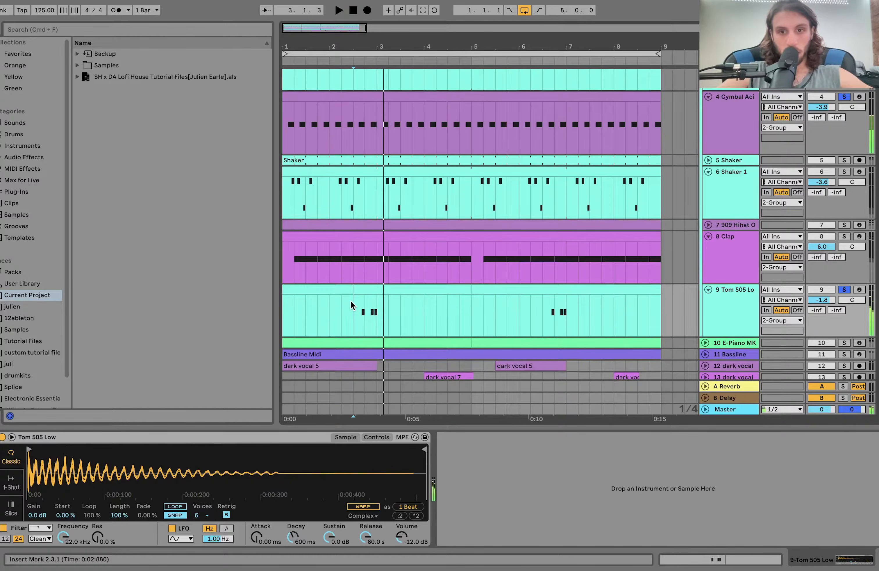
# - Inspect the Cymbal Acid House track's sampler, Auto Pan and Auto Filter, and select its MIDI clip
pyautogui.click(412, 96)
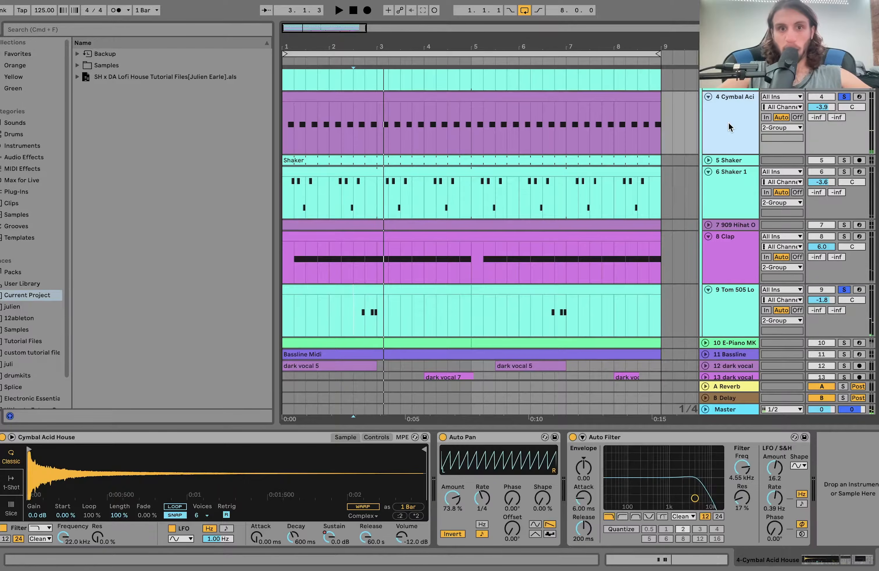
pyautogui.click(412, 97)
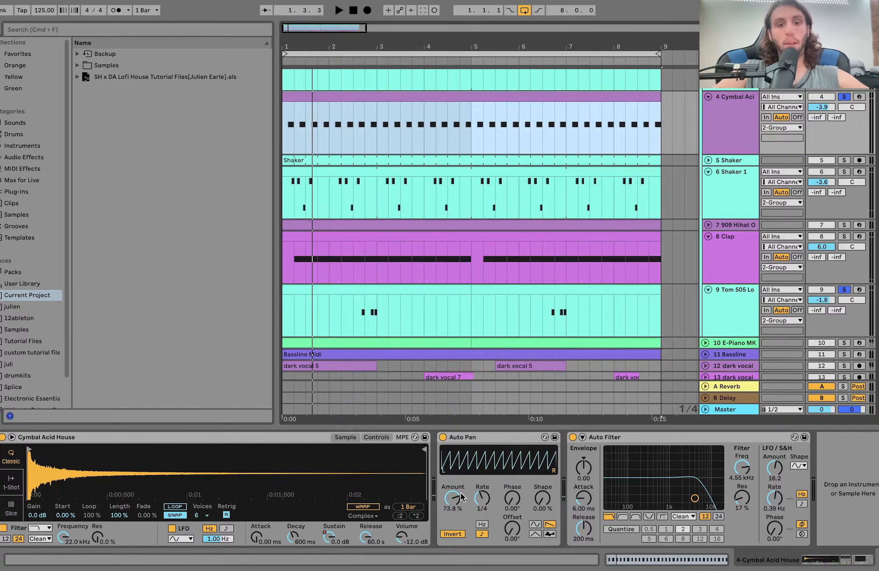
pyautogui.scroll(2, 592, 254)
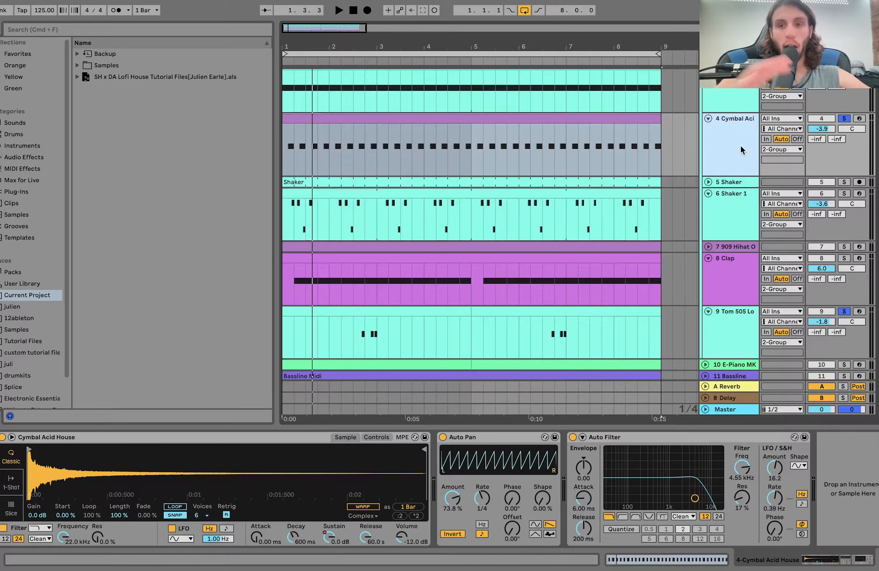
# - Compare the whole drum group with the Cymbal Acid House track alone, leaving the drum group soloed
pyautogui.scroll(5, 796, 129)
pyautogui.click(843, 92)
pyautogui.click(727, 107)
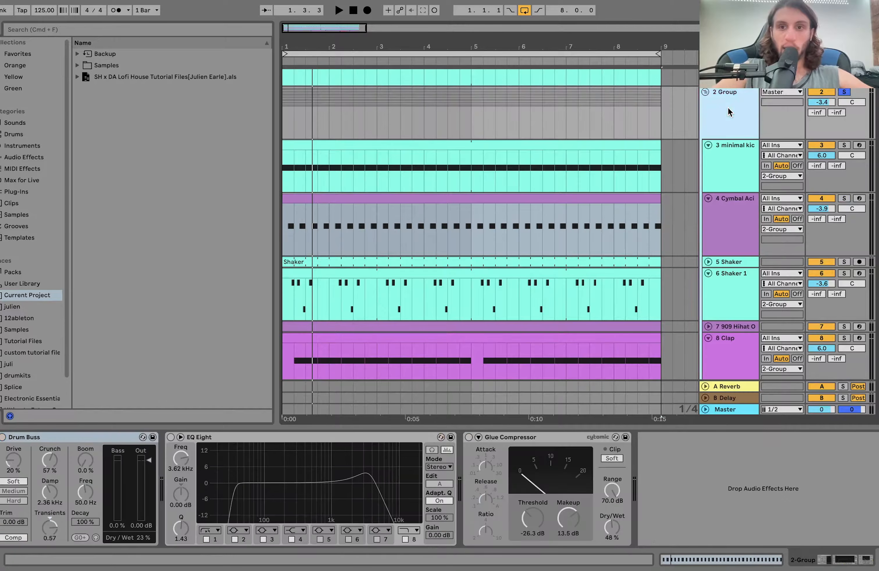
pyautogui.click(727, 204)
pyautogui.press('space')
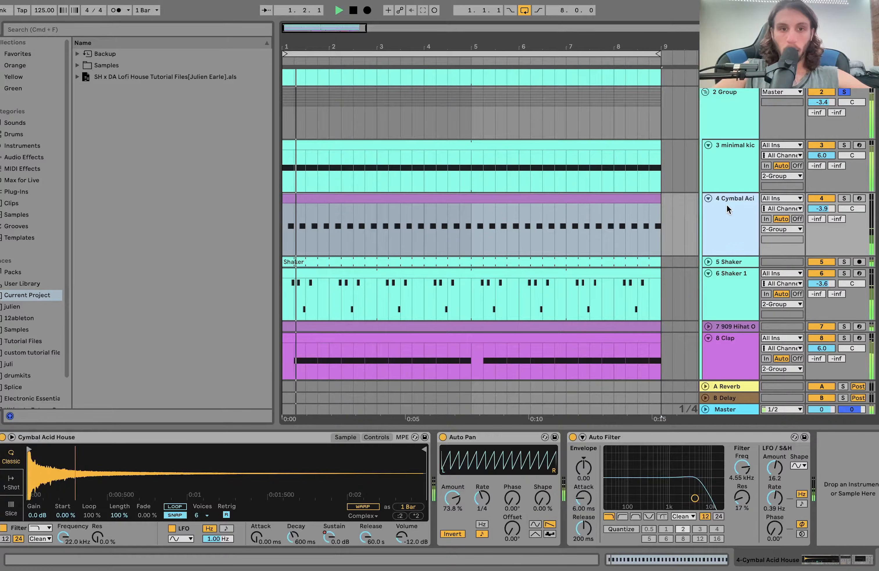
pyautogui.click(844, 198)
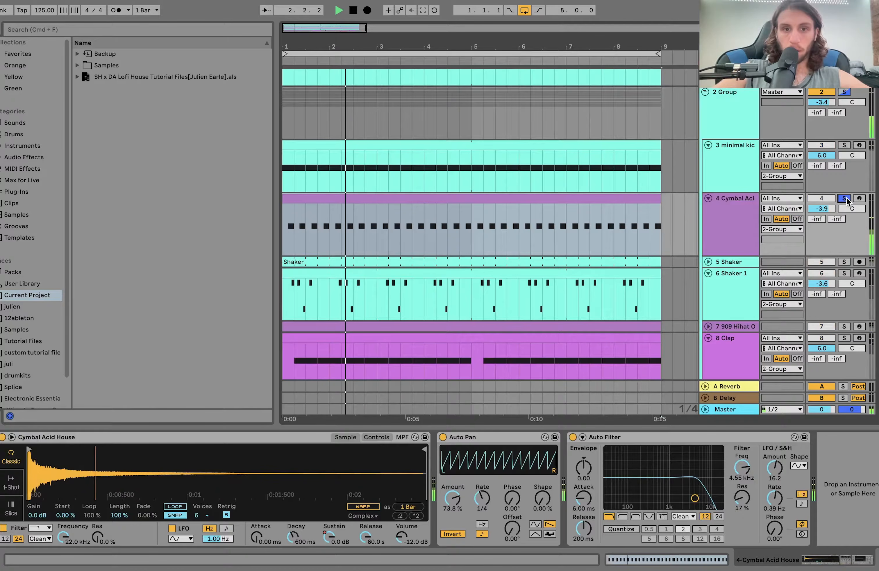
pyautogui.click(844, 92)
# - Play the drum group unprocessed, and switch Drum Buss back on to audition its effect
pyautogui.click(727, 111)
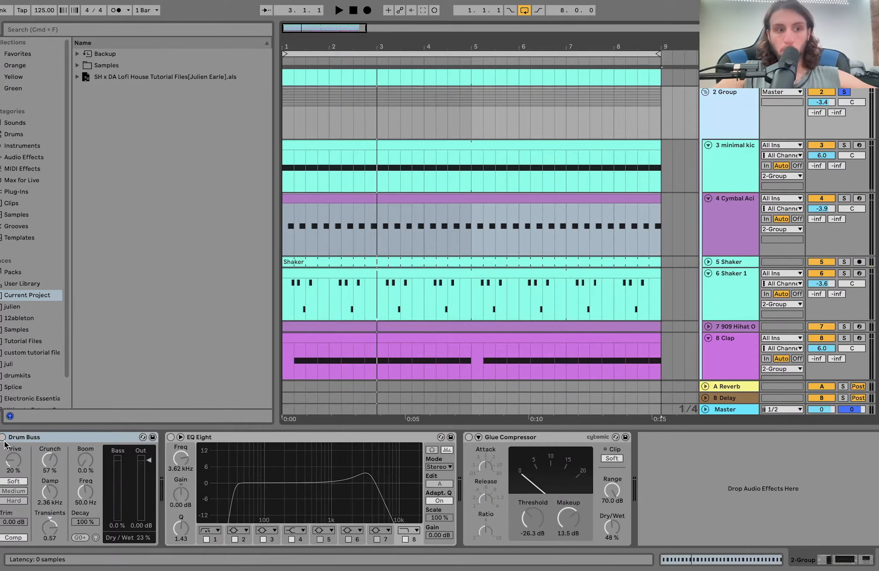
pyautogui.press('space')
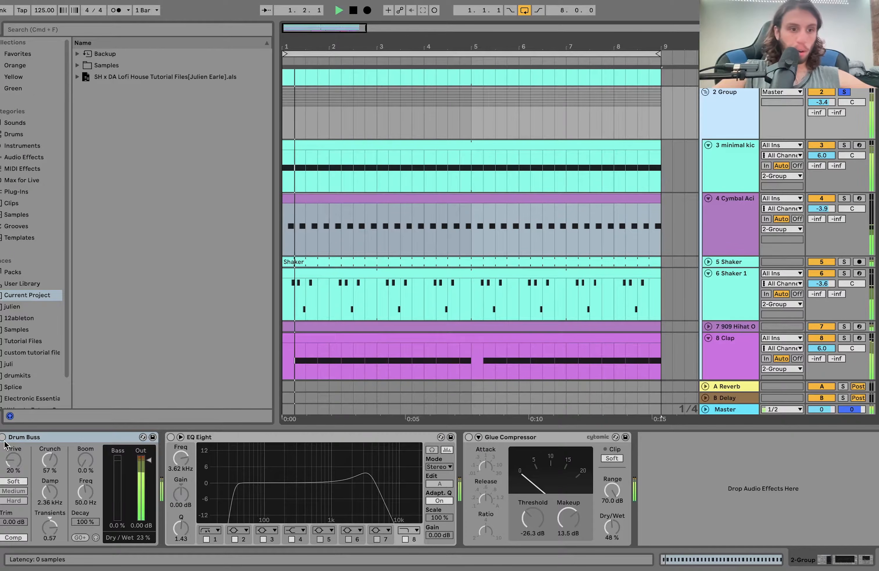
pyautogui.click(3, 437)
pyautogui.press('space')
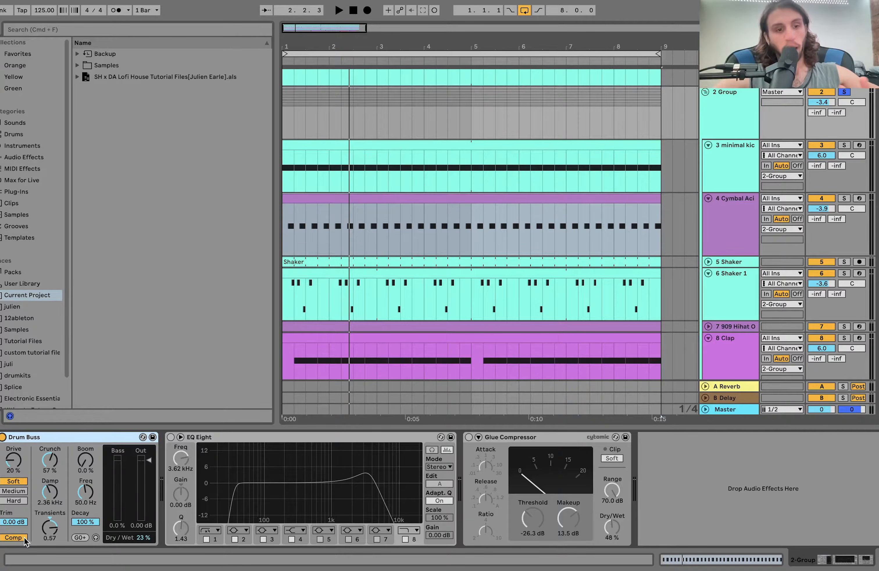
pyautogui.press('space')
pyautogui.press('space')
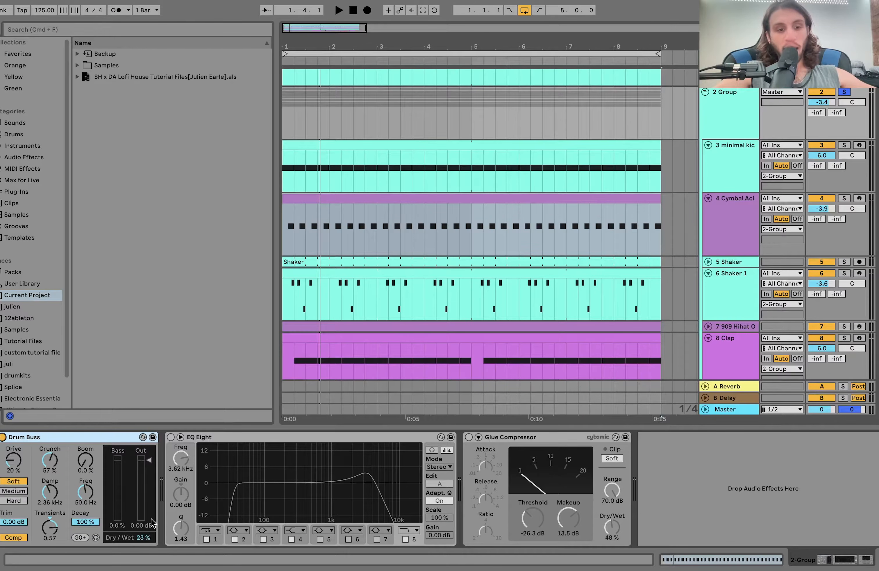
# - Audition the drum group with Drum Buss Dry/Wet at 100%, undo that change, and replay the drums
pyautogui.doubleClick(149, 537)
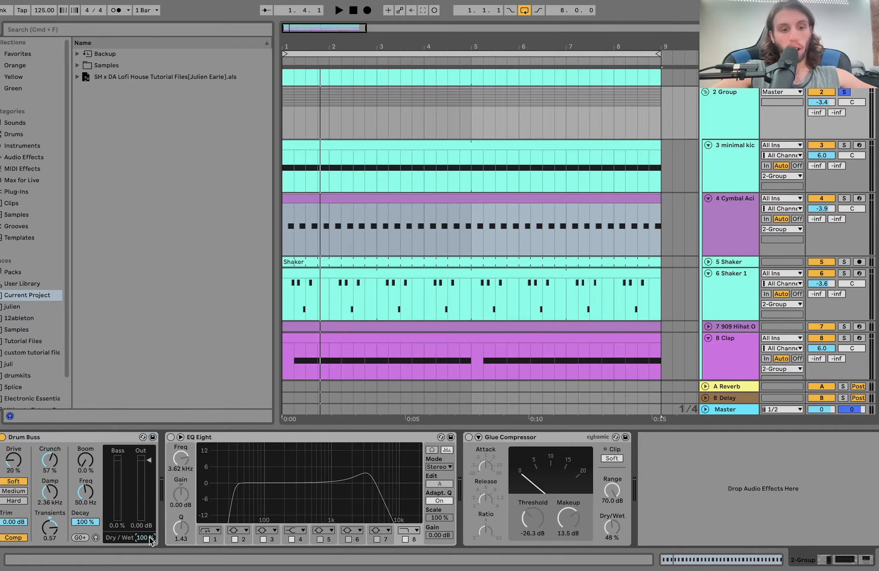
pyautogui.press('space')
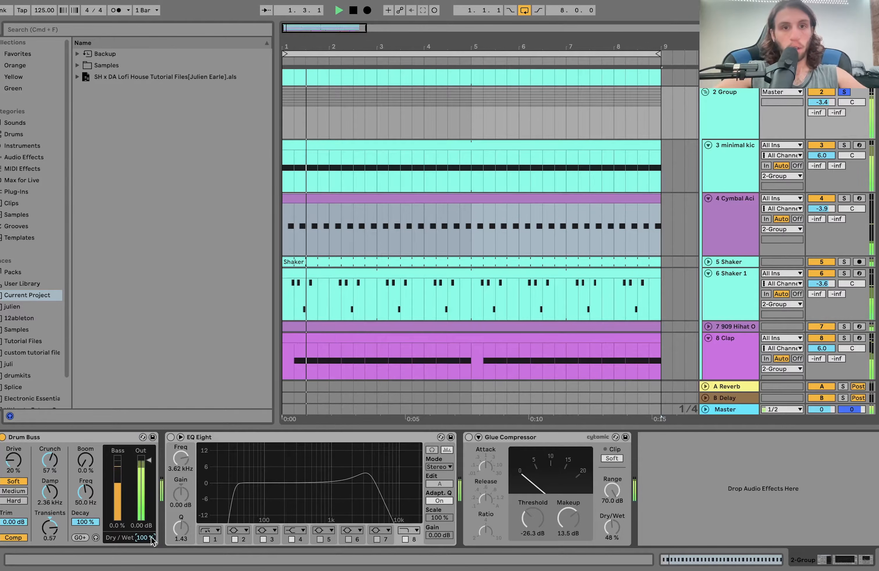
pyautogui.press('space')
pyautogui.press('cmd+z')
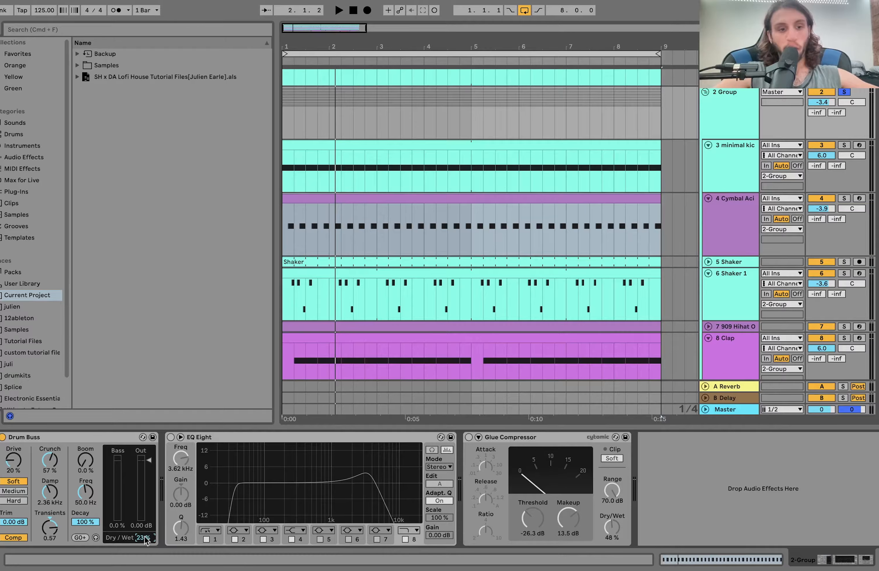
pyautogui.press('space')
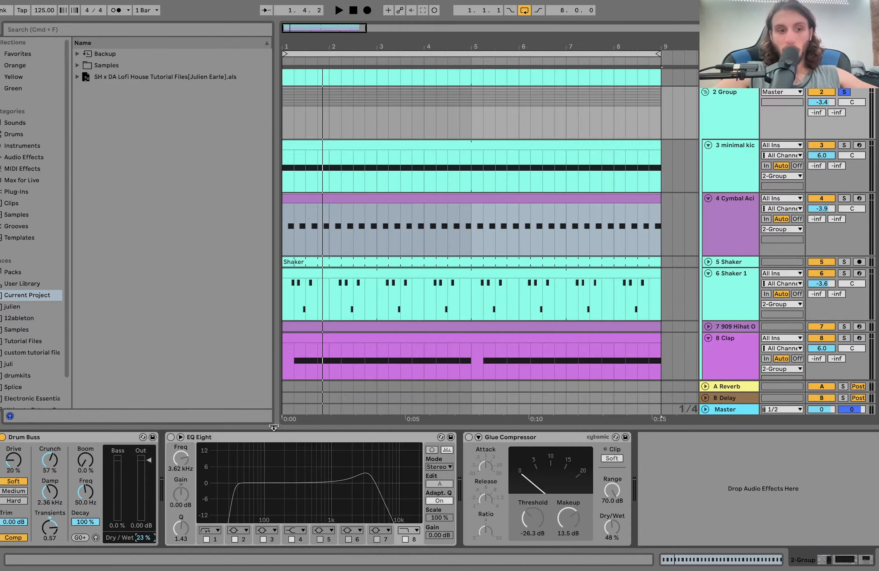
# - Switch on EQ Eight on the drum group and select its low-cut band 1
pyautogui.click(170, 437)
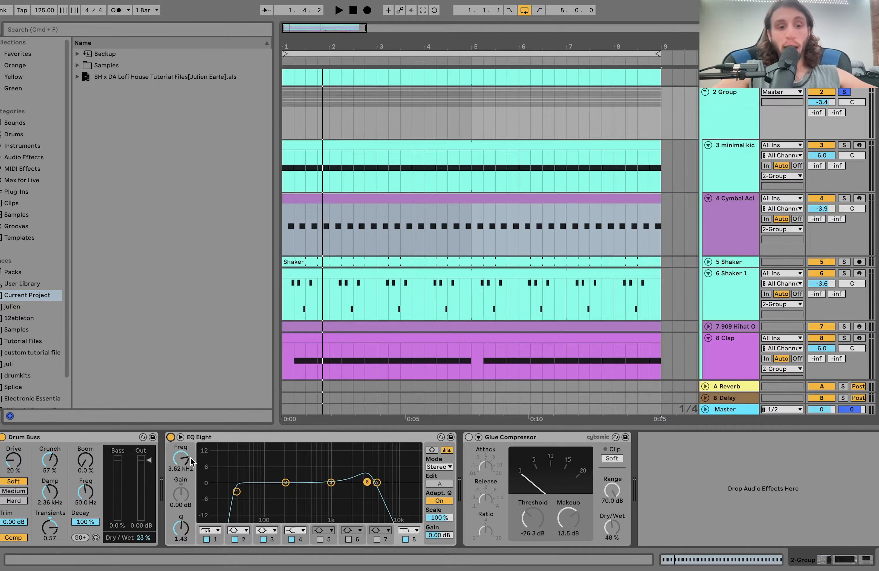
pyautogui.click(236, 492)
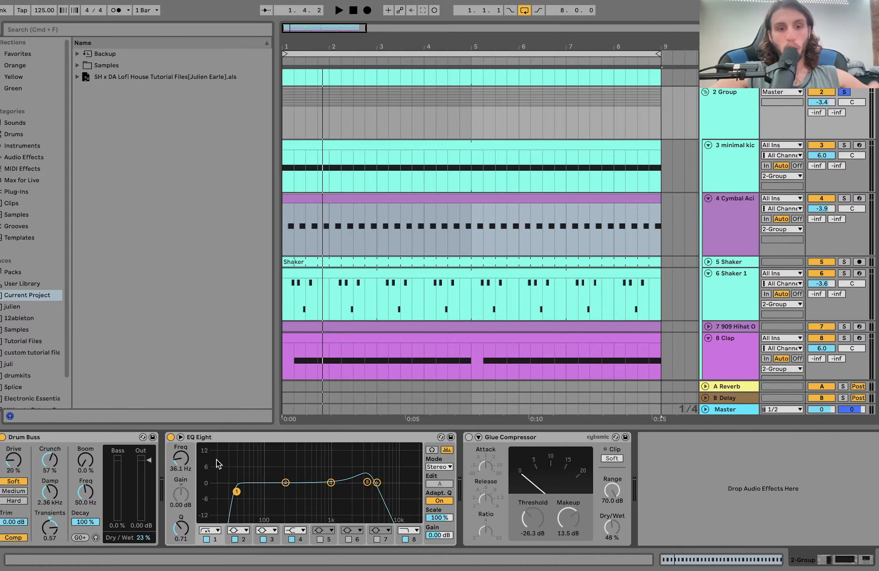
pyautogui.click(208, 438)
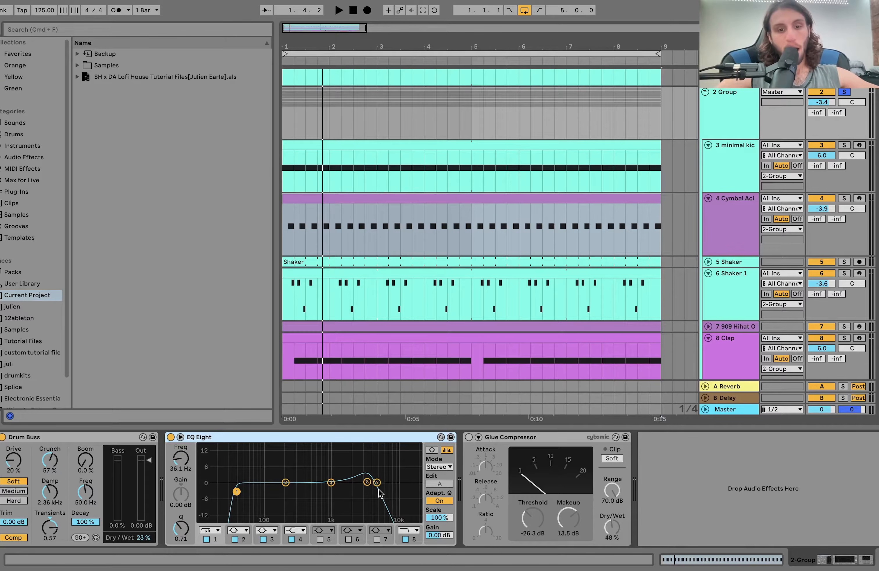
# - Compare the drum group with EQ Eight on and off during playback, leaving it on
pyautogui.press('space')
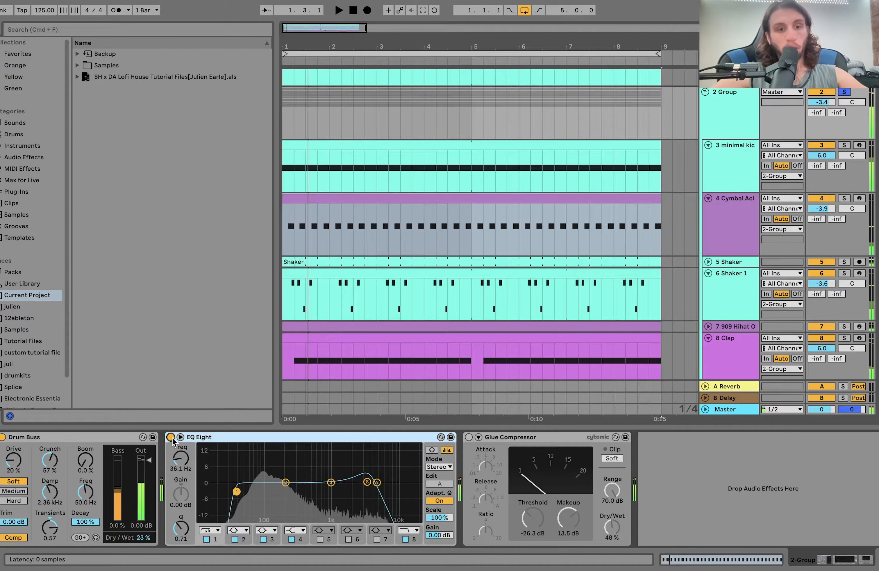
pyautogui.click(171, 437)
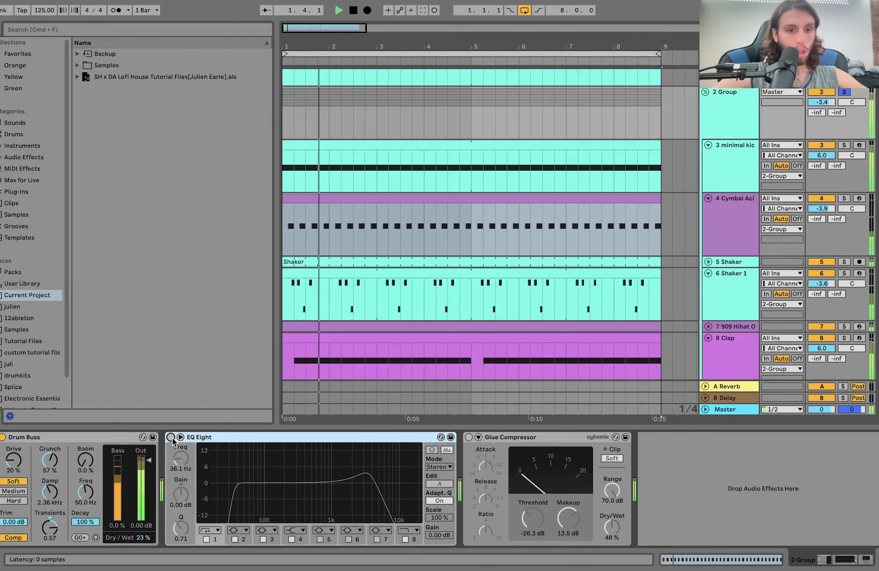
pyautogui.click(170, 437)
pyautogui.press('space')
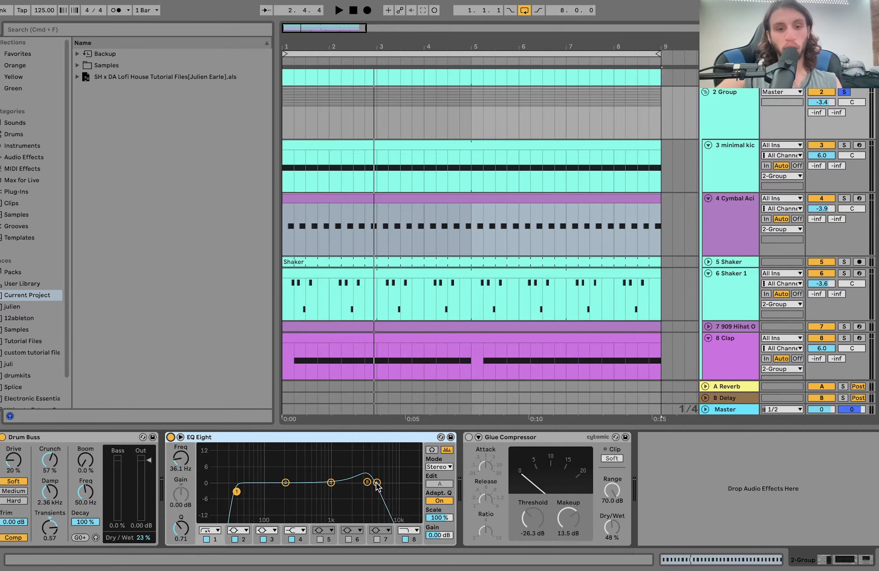
# - Audition the drums with EQ Eight's high-cut band 8 flattened to about Q 0.72 at 3.67 kHz, and restore the boosted curve
pyautogui.press('space')
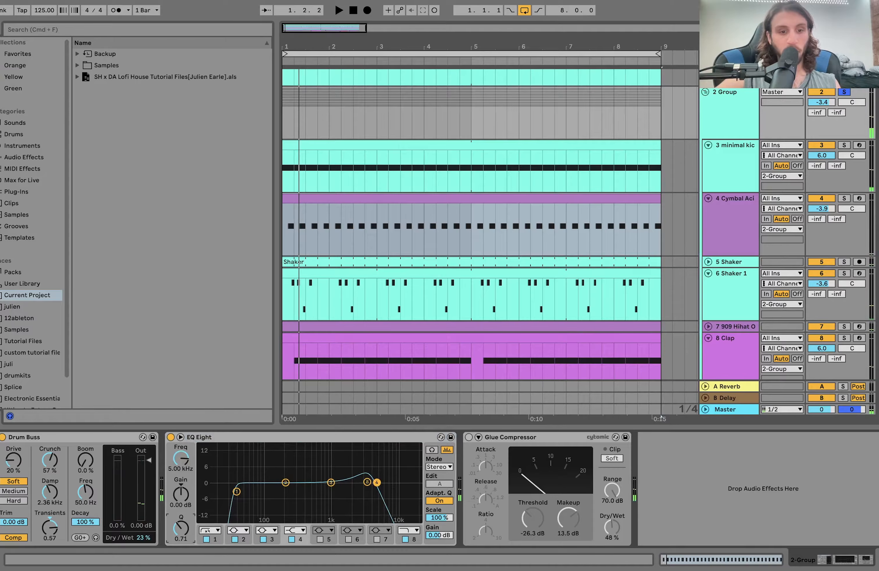
pyautogui.moveTo(368, 484); pyautogui.dragTo(368, 493)
pyautogui.press('space')
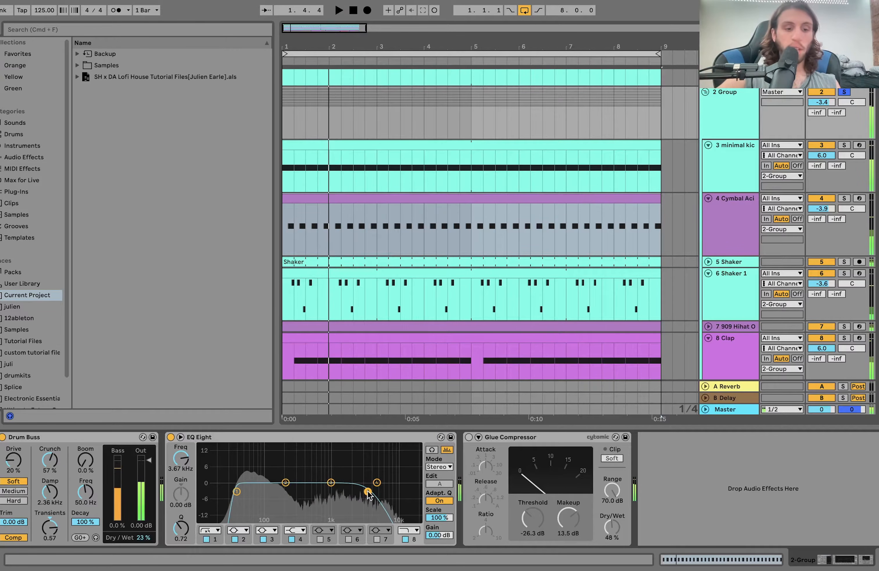
pyautogui.press('space')
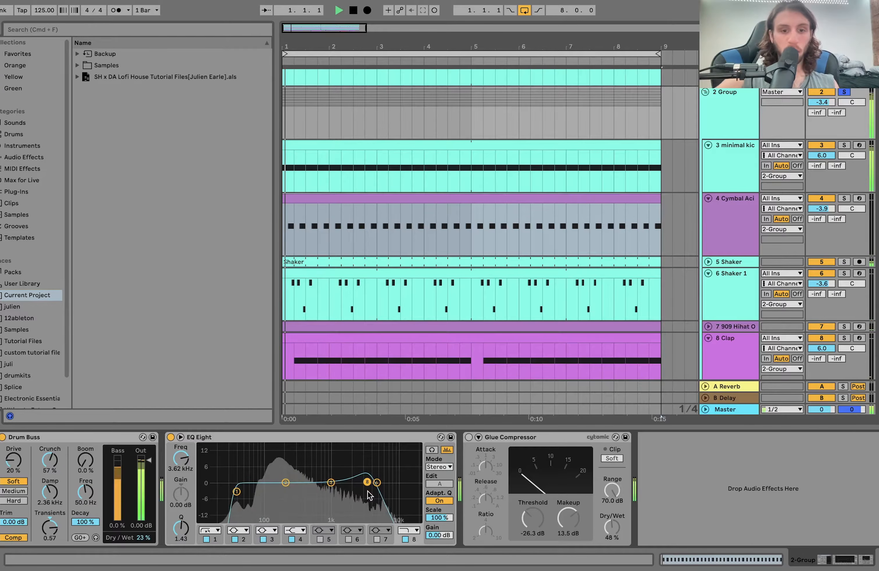
pyautogui.press('space')
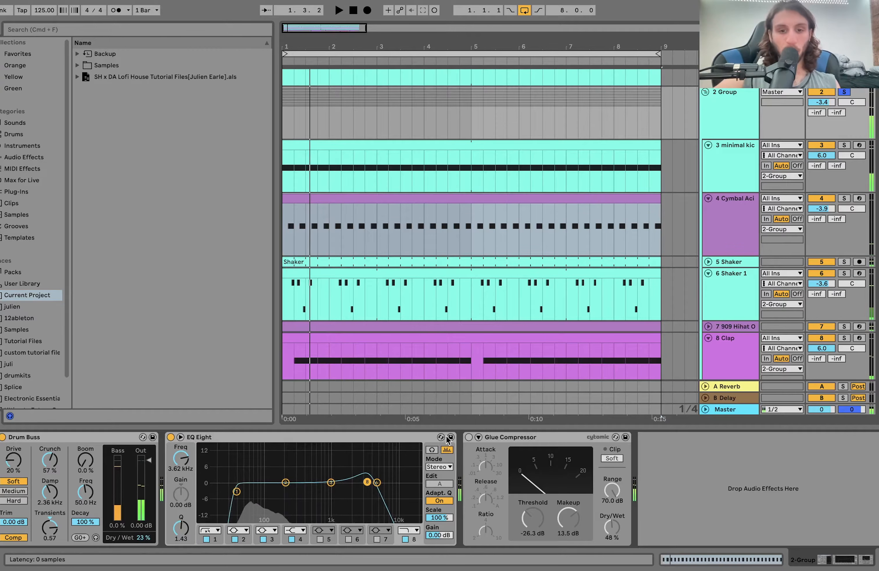
# - Switch on the drum group's Glue Compressor, and compare the drums with it on and off, leaving it on
pyautogui.click(468, 438)
pyautogui.press('space')
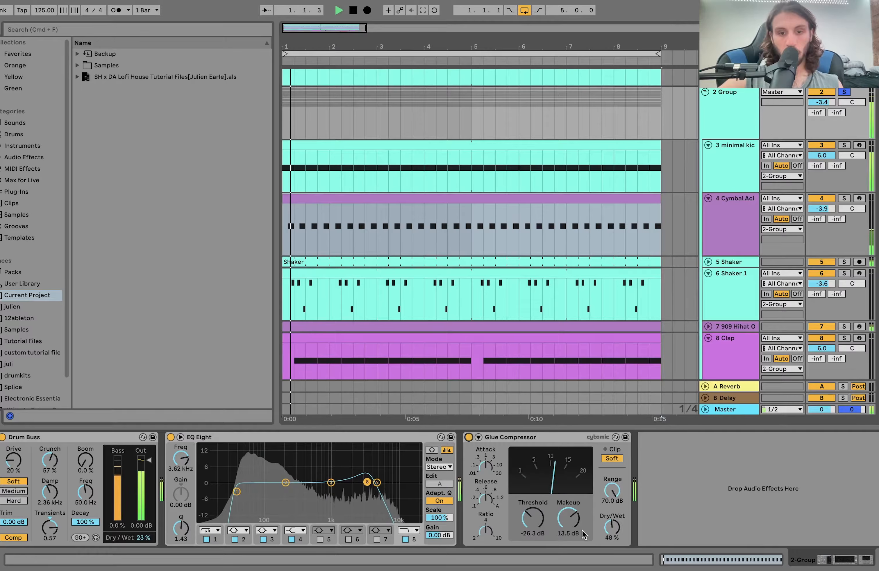
pyautogui.click(469, 438)
pyautogui.press('space')
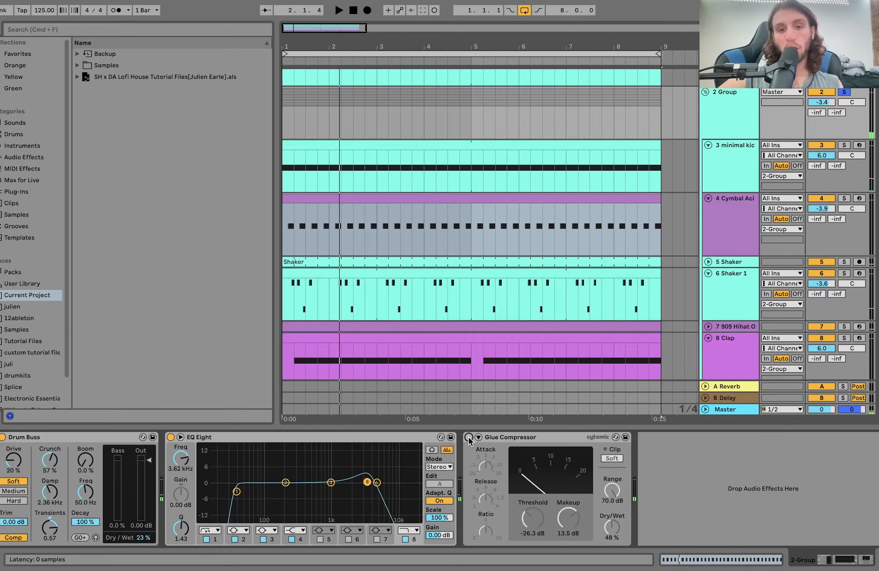
pyautogui.press('space')
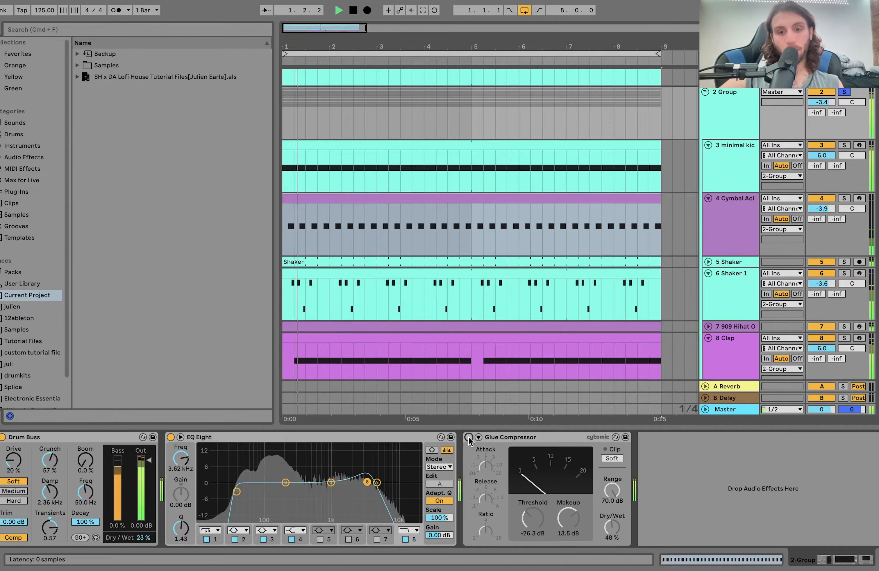
pyautogui.click(468, 438)
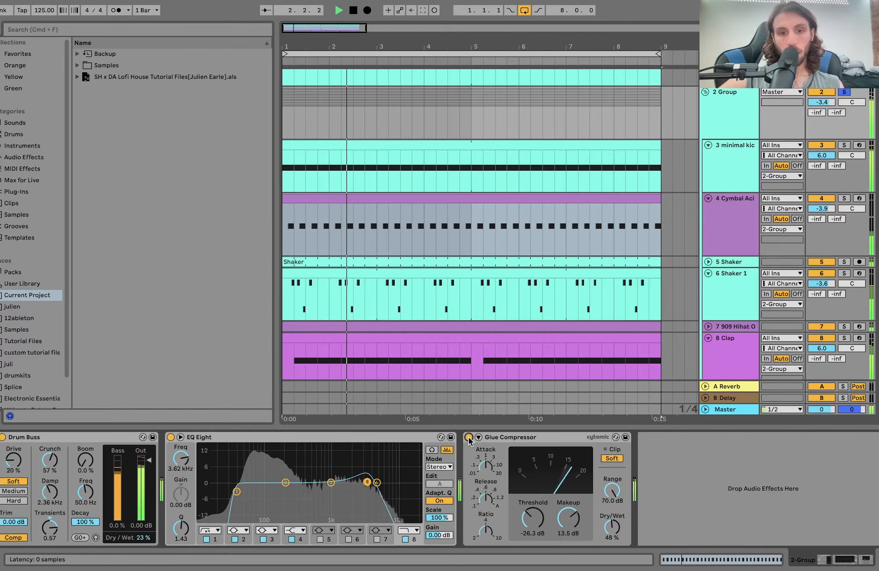
# - Audition the drum group with Drum Buss, EQ Eight and Glue Compressor all switched on
pyautogui.press('space')
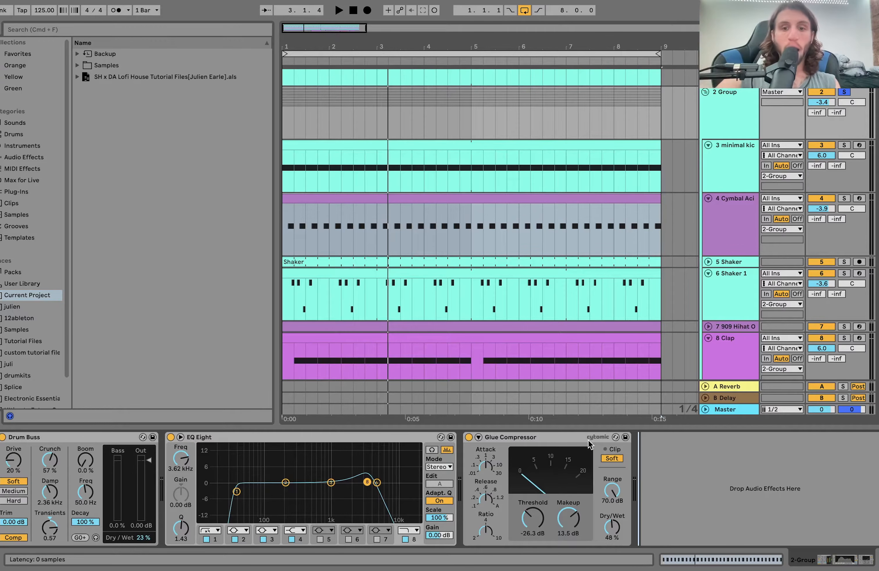
pyautogui.press('space')
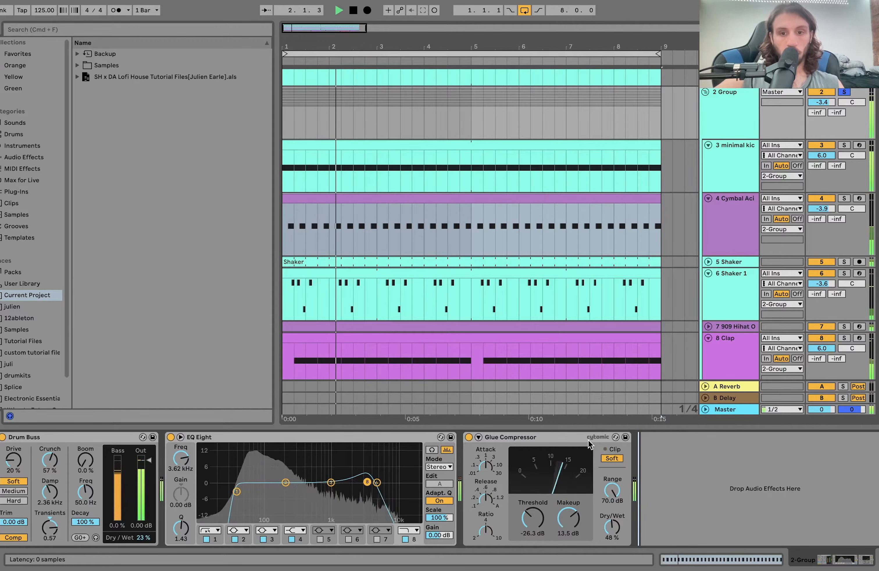
pyautogui.press('space')
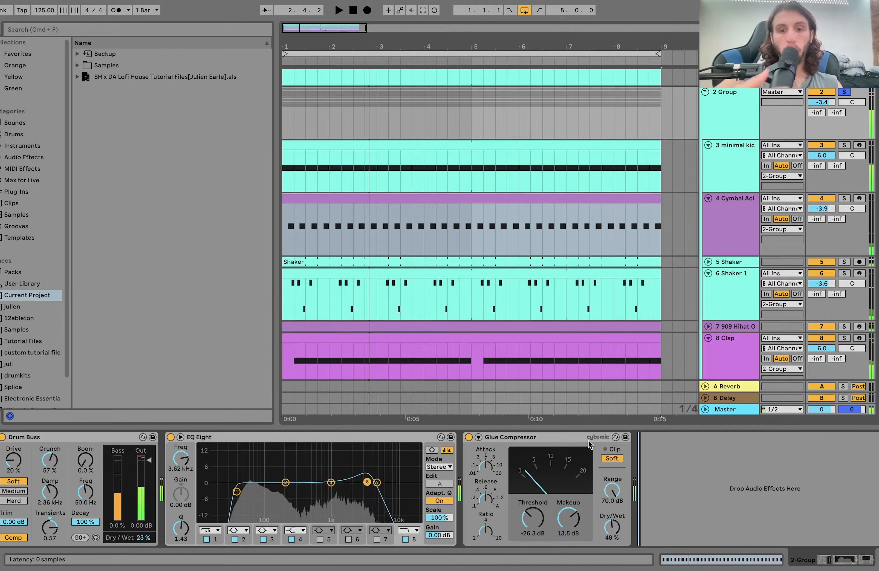
pyautogui.click(734, 124)
pyautogui.press('space')
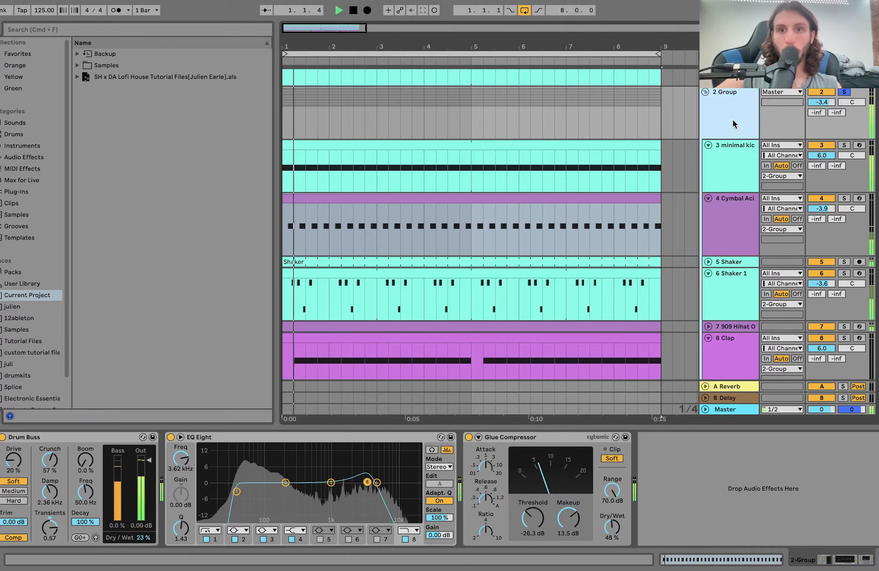
pyautogui.press('space')
# - Fold the drum group and unfold the E-Piano MK track, playing it in solo
pyautogui.click(703, 92)
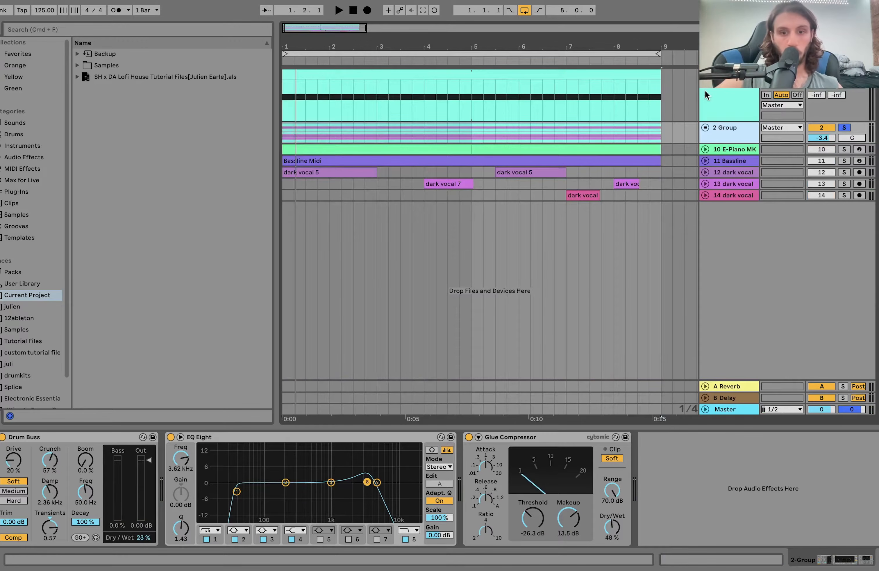
pyautogui.click(705, 150)
pyautogui.click(730, 151)
pyautogui.press('space')
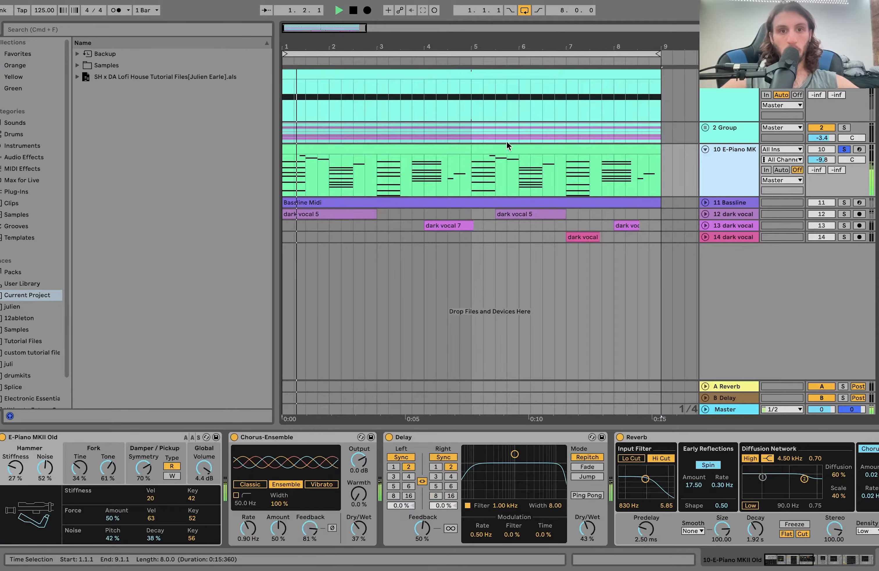
# - Open the first E-Piano MK clip and set the arrangement loop to its four bars, keeping the track's devices in view
pyautogui.doubleClick(455, 148)
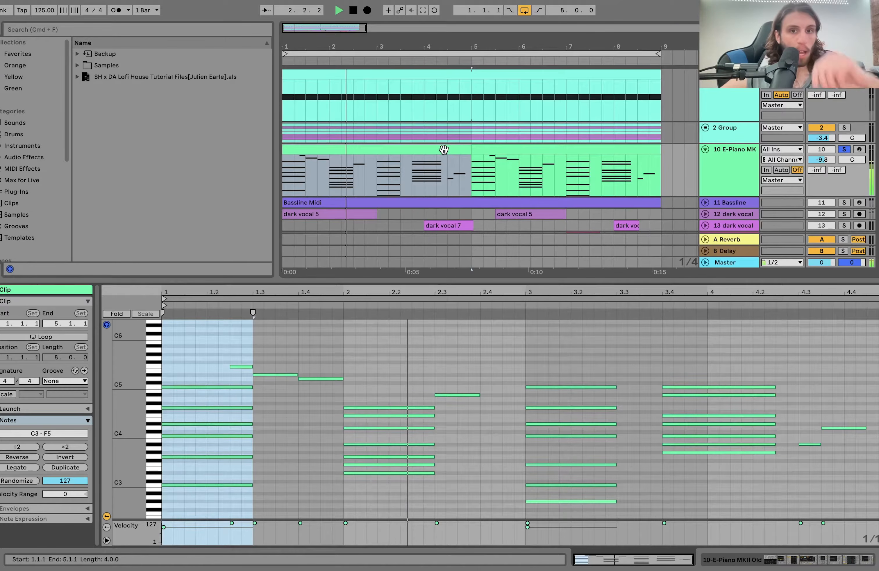
pyautogui.click(444, 149)
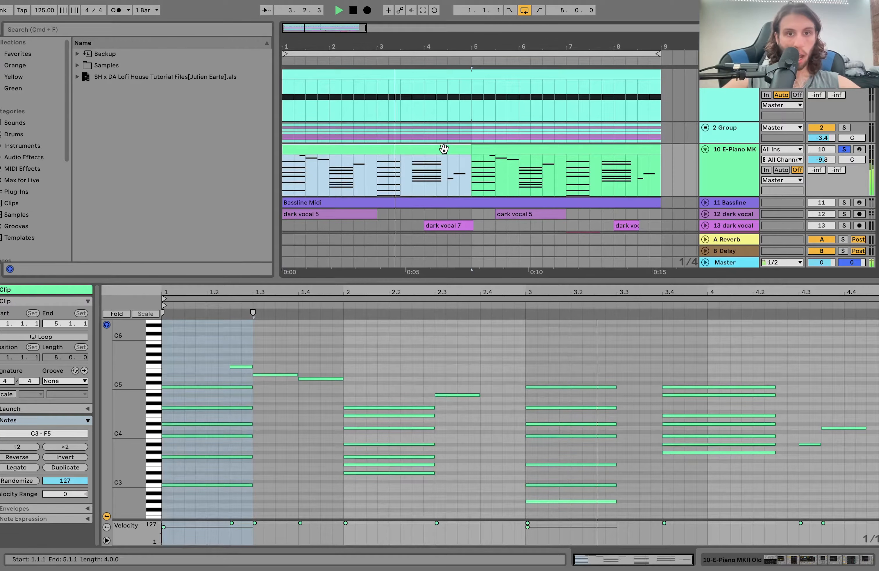
pyautogui.press('super+l')
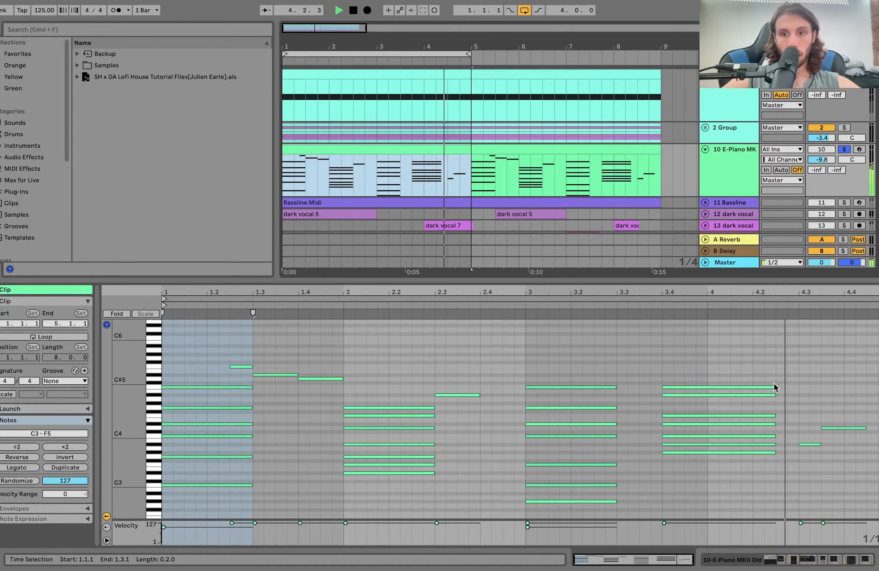
pyautogui.click(728, 168)
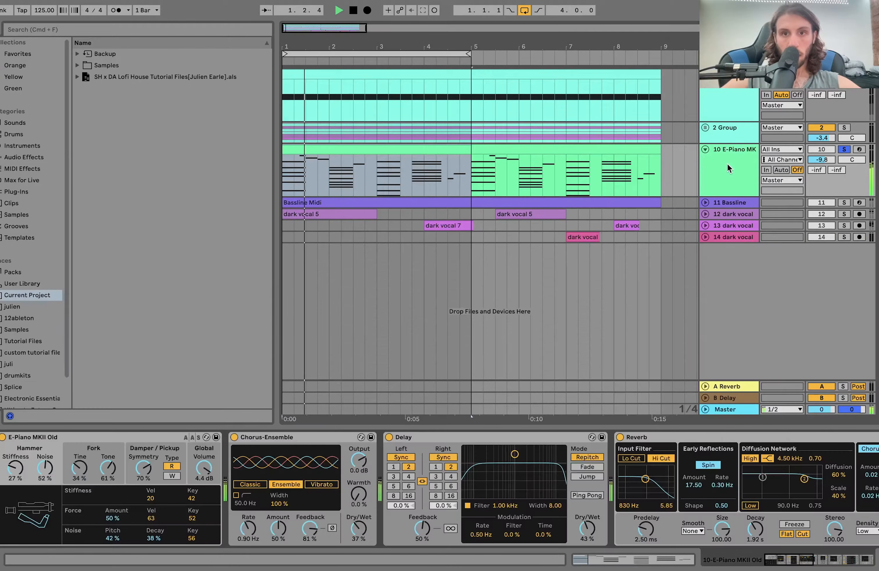
# - Examine the E-Piano clip's first chord from C3 to C5 and the D#5 and D5 melody notes following it
pyautogui.click(445, 148)
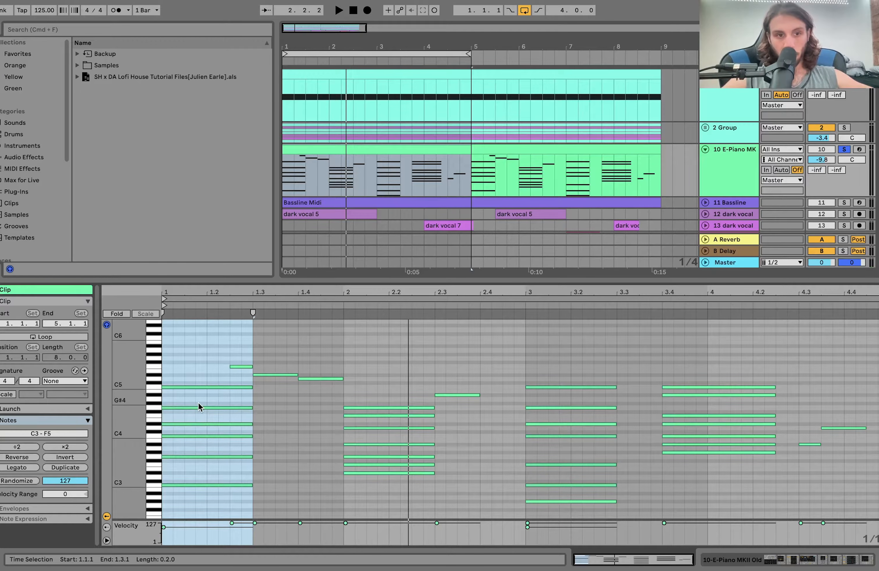
pyautogui.moveTo(187, 367); pyautogui.dragTo(187, 495)
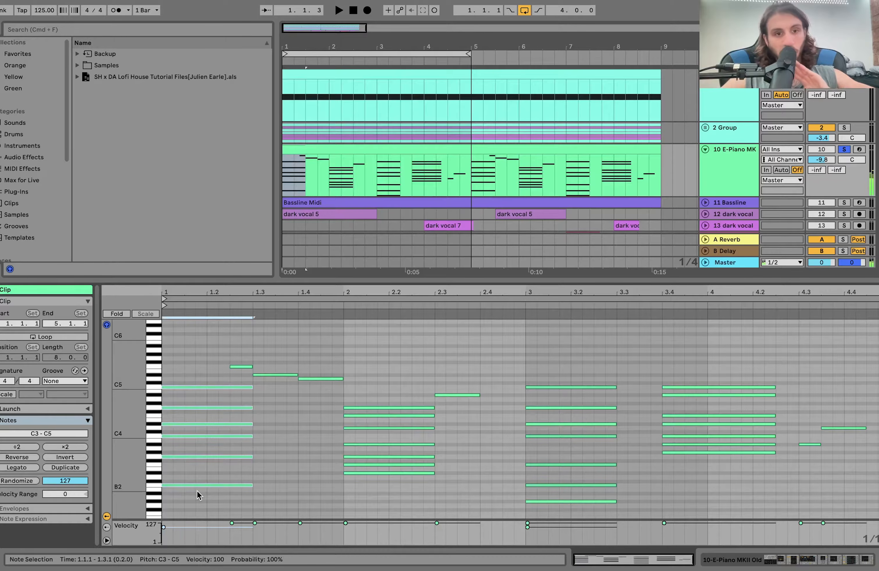
pyautogui.moveTo(193, 501); pyautogui.dragTo(327, 387)
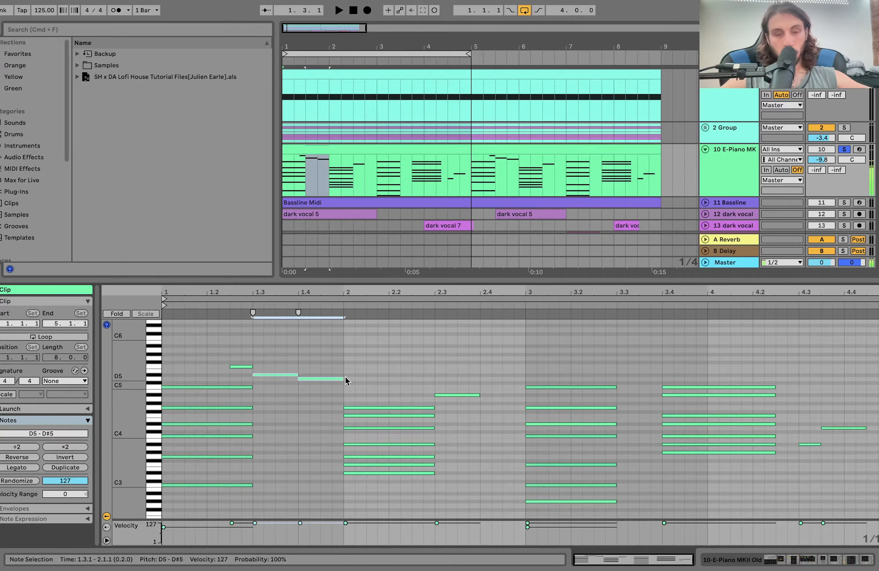
# - Audition the clip's opening bar, singling out the D#5 melody note at 1.3 and the D5 note at 1.4
pyautogui.click(277, 374)
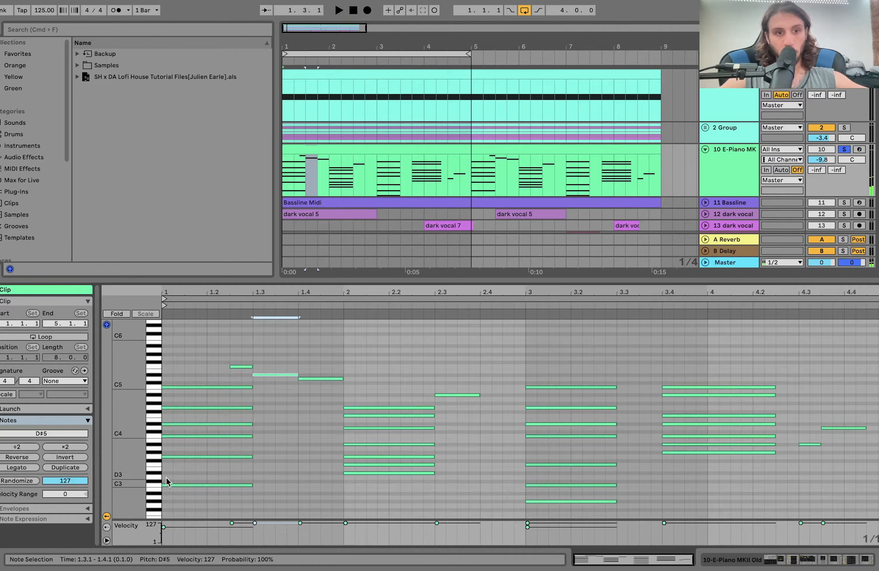
pyautogui.press('space')
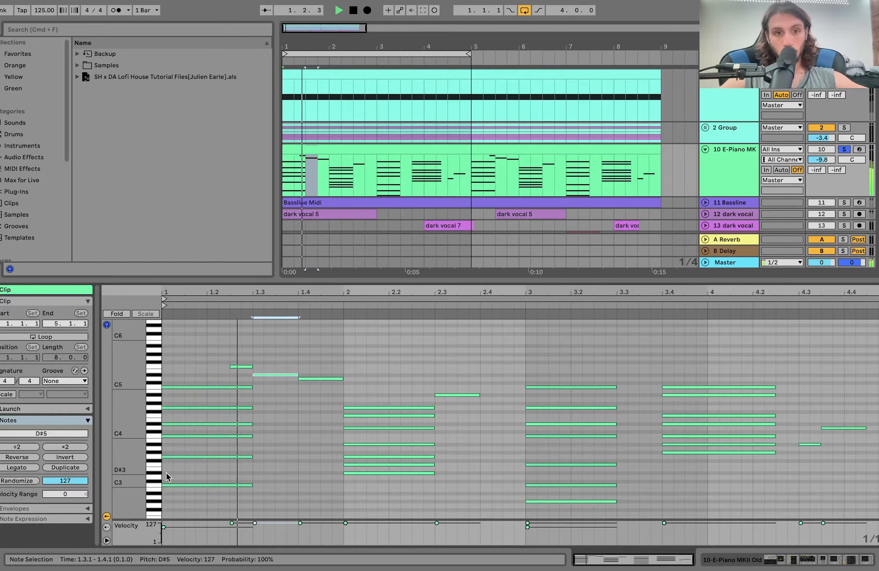
pyautogui.press('space')
pyautogui.moveTo(328, 359); pyautogui.dragTo(328, 415)
pyautogui.moveTo(273, 365); pyautogui.dragTo(321, 405)
pyautogui.press('space')
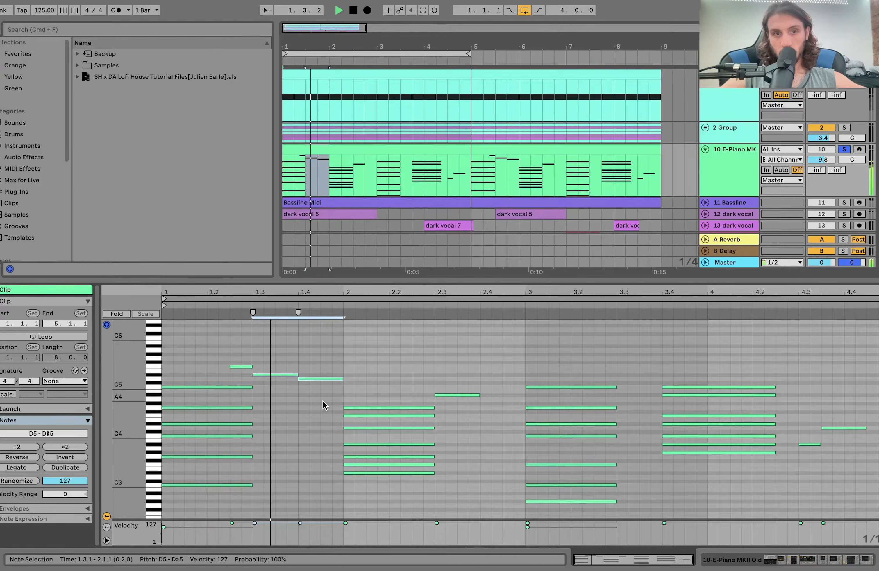
pyautogui.press('space')
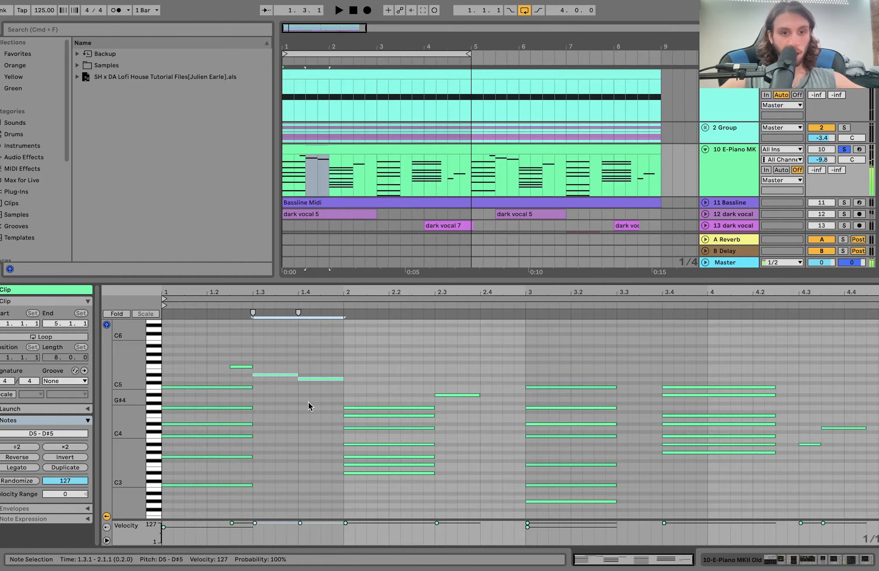
pyautogui.click(318, 378)
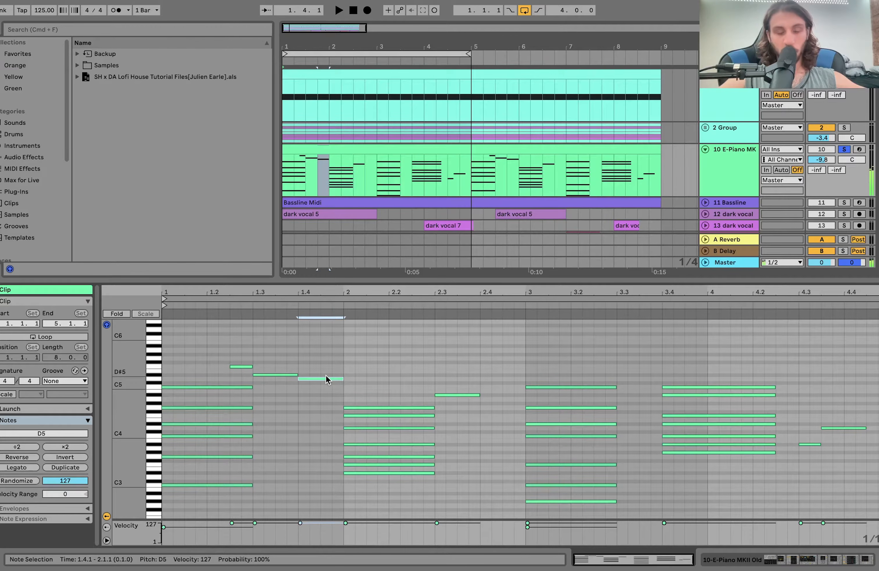
# - Examine the bar 2 chord from D#3 to G4 and its lower notes D#3 to A#3, and play the clip
pyautogui.moveTo(392, 491); pyautogui.dragTo(389, 354)
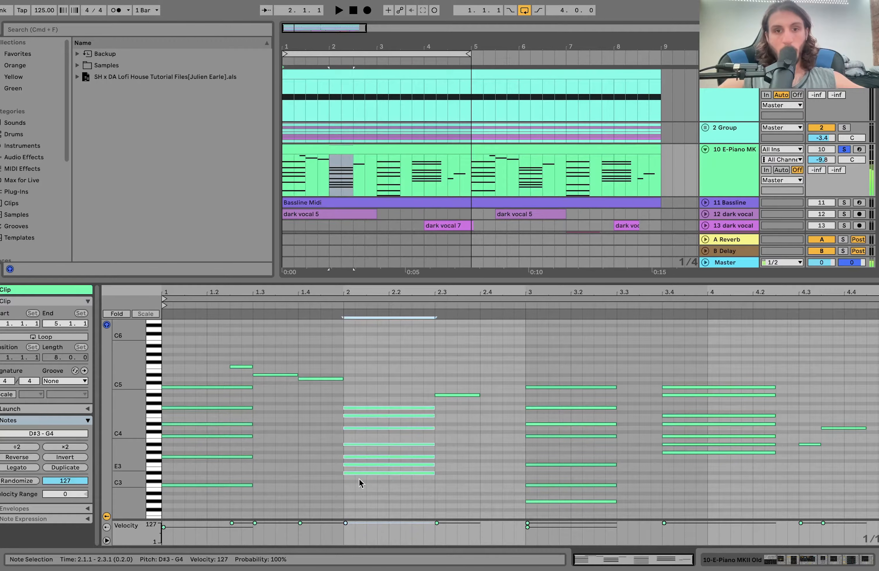
pyautogui.moveTo(359, 494); pyautogui.dragTo(360, 396)
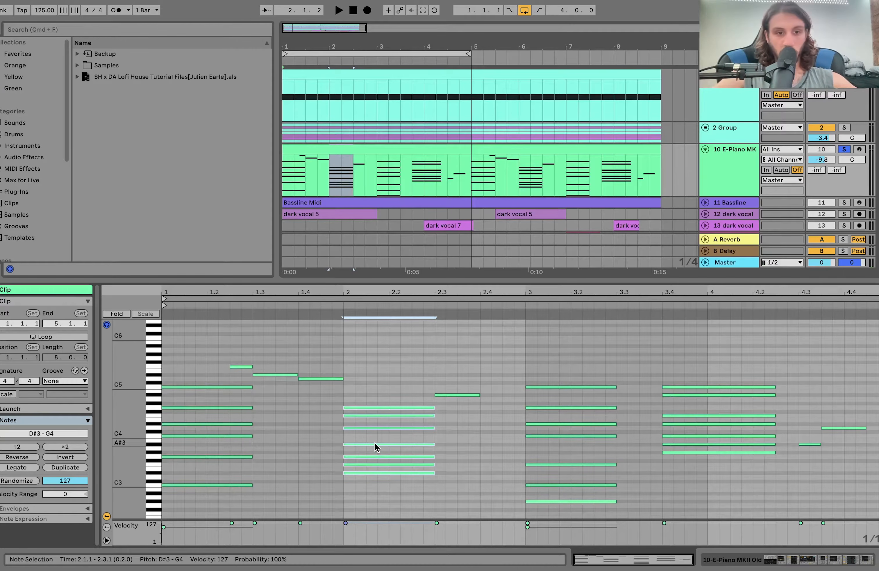
pyautogui.moveTo(376, 435); pyautogui.dragTo(376, 520)
pyautogui.press('space')
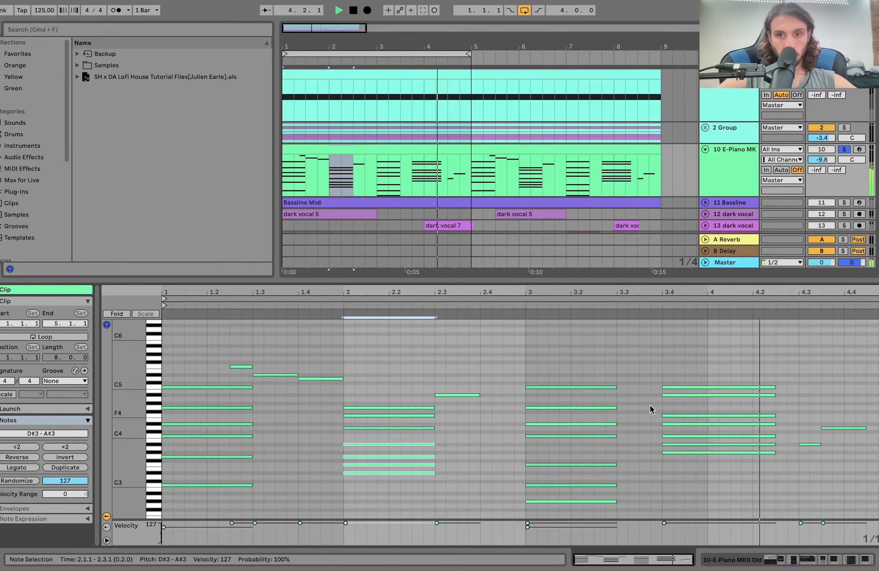
# - Play the E-Piano clip from the start again and single out the A#4 melody note at 2.3
pyautogui.click(717, 165)
pyautogui.doubleClick(360, 150)
pyautogui.press('space')
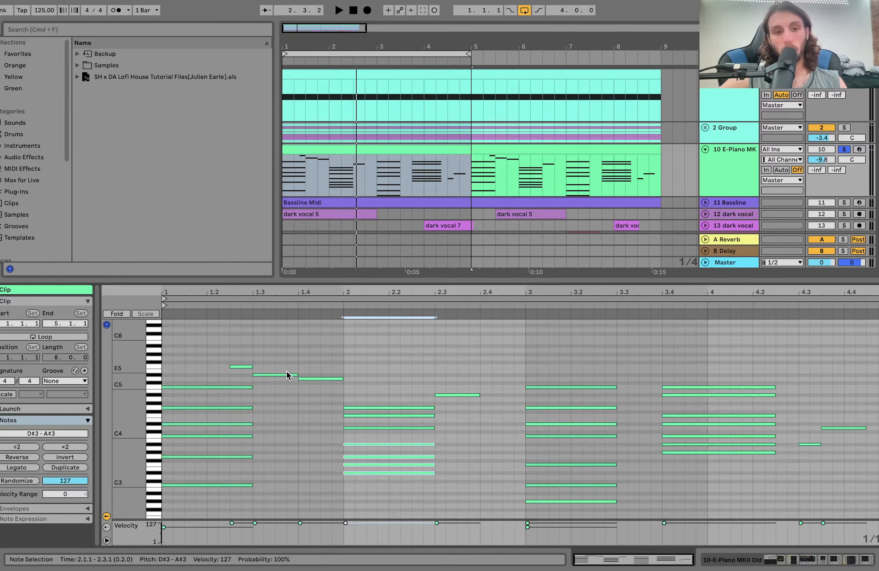
pyautogui.press('space')
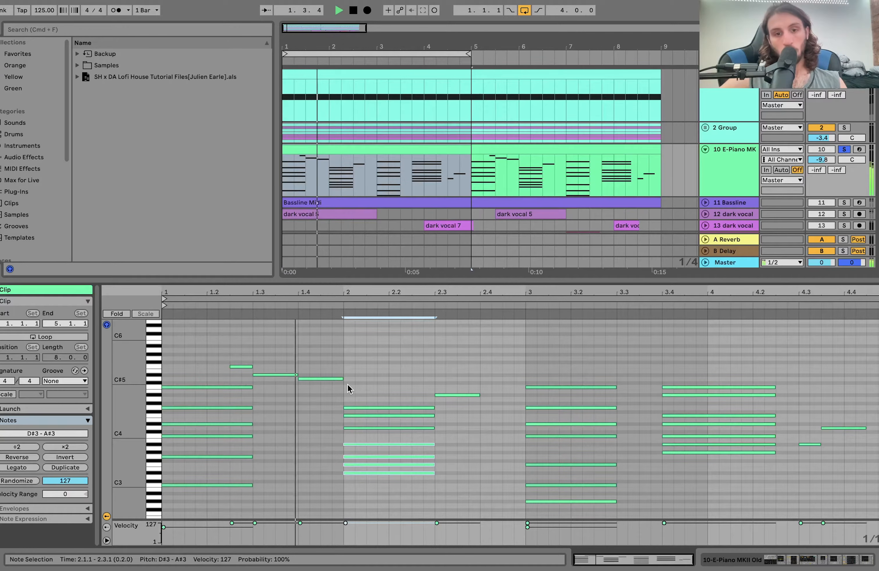
pyautogui.click(466, 394)
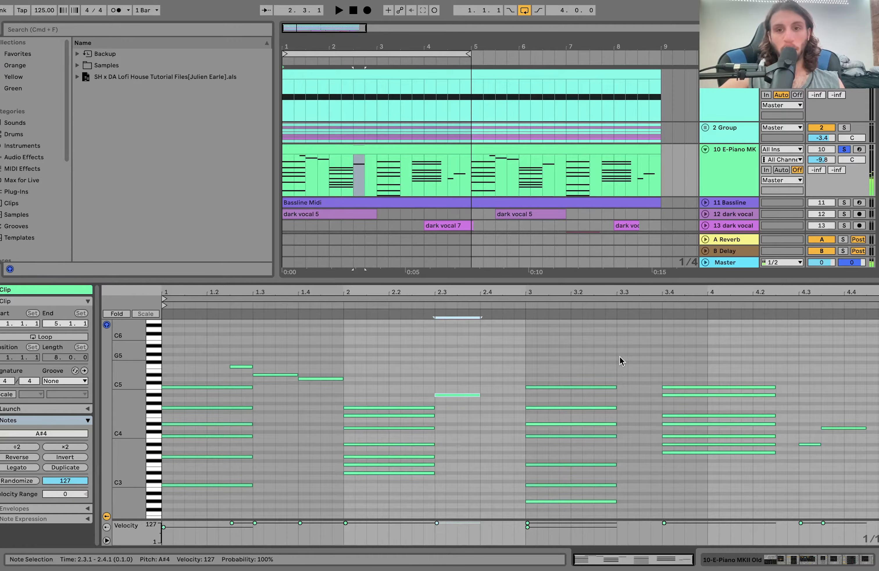
# - Audition the E-Piano MK within the full mix, and solo the track again with its devices shown
pyautogui.click(849, 149)
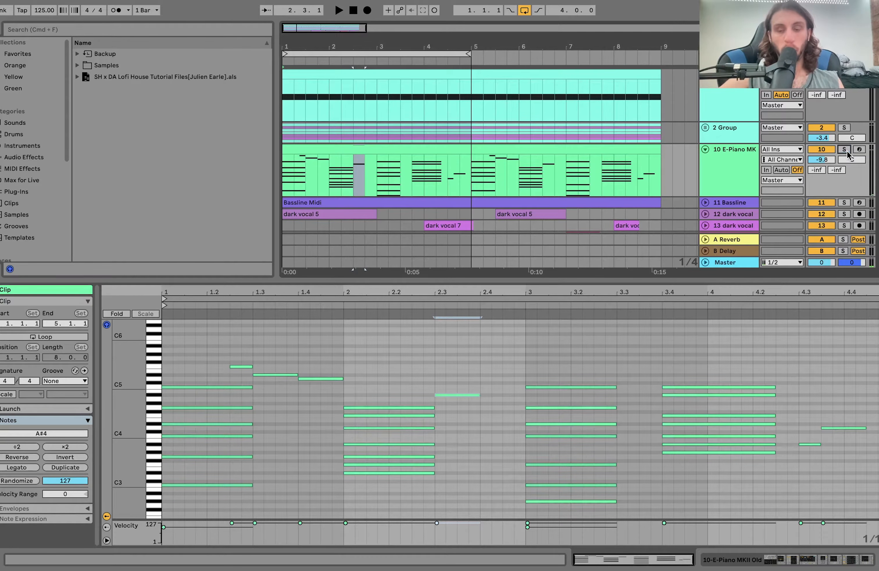
pyautogui.press('space')
pyautogui.click(747, 174)
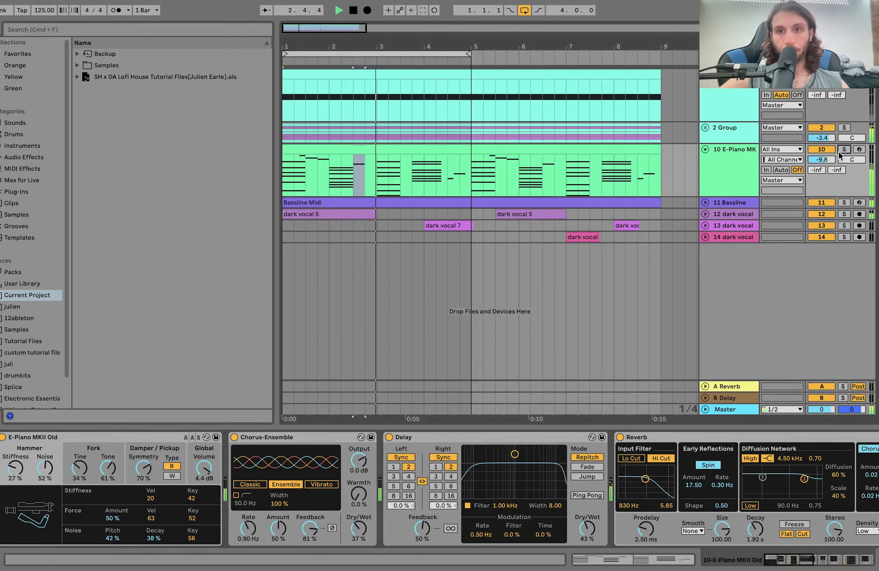
pyautogui.click(841, 150)
pyautogui.click(744, 167)
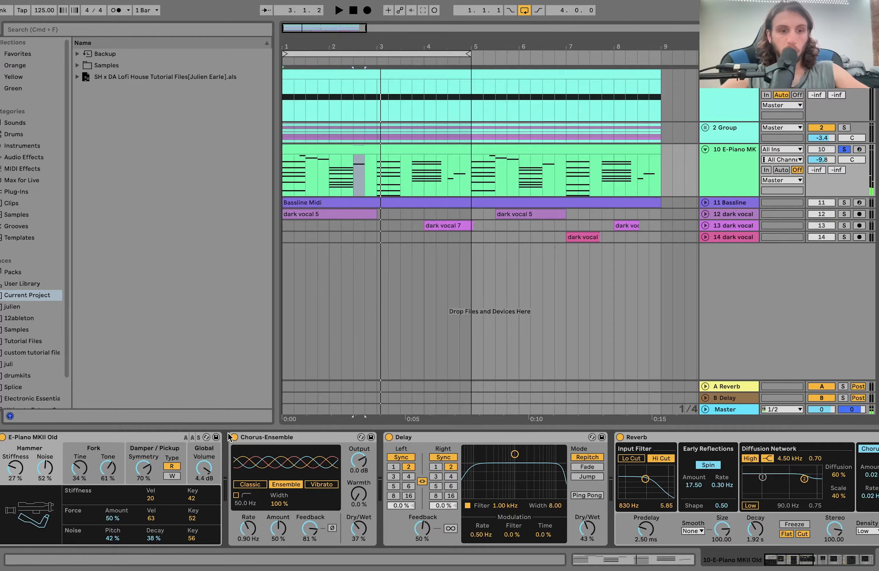
# - Switch off the E-Piano track's Chorus-Ensemble, Delay, Reverb, Glue Compressor, Flatline and both Auto Filters
pyautogui.hscroll(5, 162, 447)
pyautogui.hscroll(10, 110, 438)
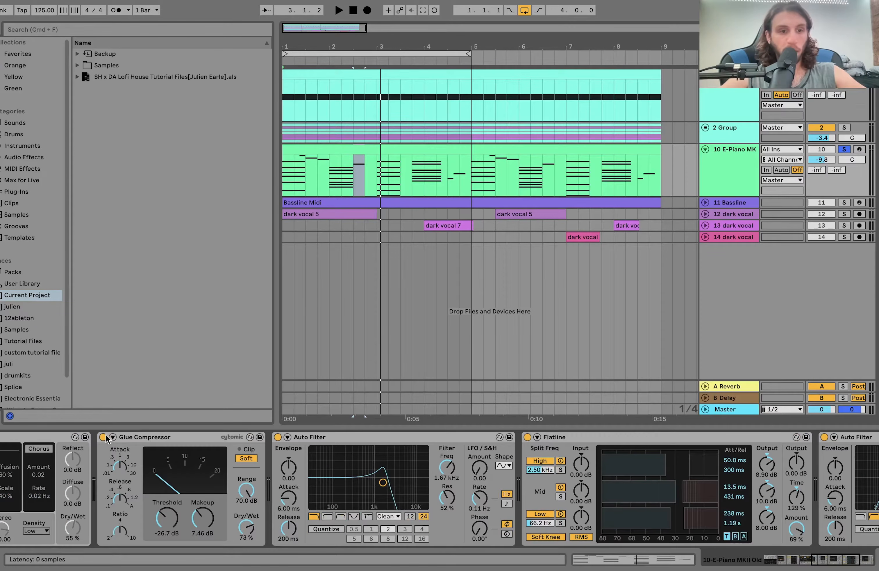
pyautogui.hscroll(4, 106, 435)
pyautogui.click(67, 436)
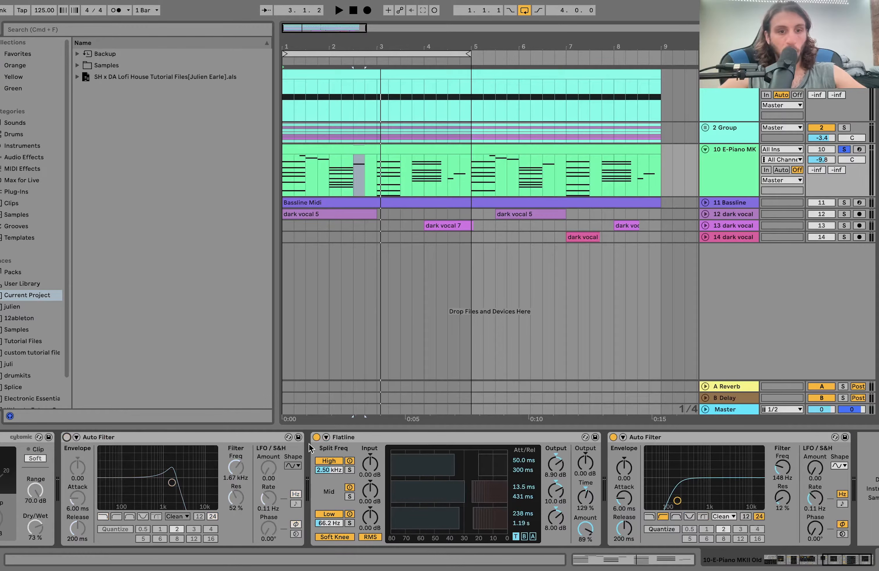
pyautogui.click(316, 437)
pyautogui.click(613, 437)
# - Audition the dry E-Piano without effects and select its E-Piano MKII Old instrument
pyautogui.press('space')
pyautogui.hscroll(-18, 613, 439)
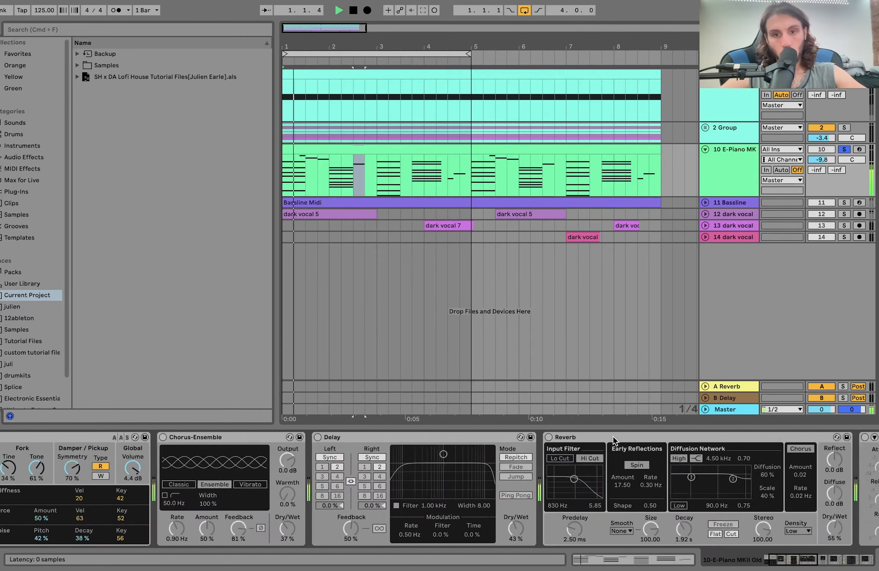
pyautogui.click(137, 438)
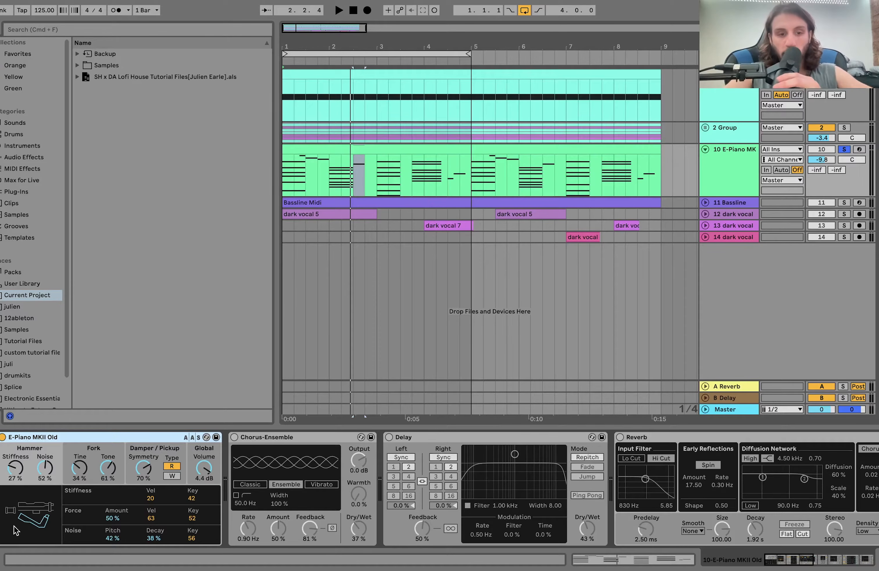
# - Switch on Chorus-Ensemble on the E-Piano track and audition the chords with it
pyautogui.click(234, 437)
pyautogui.press('space')
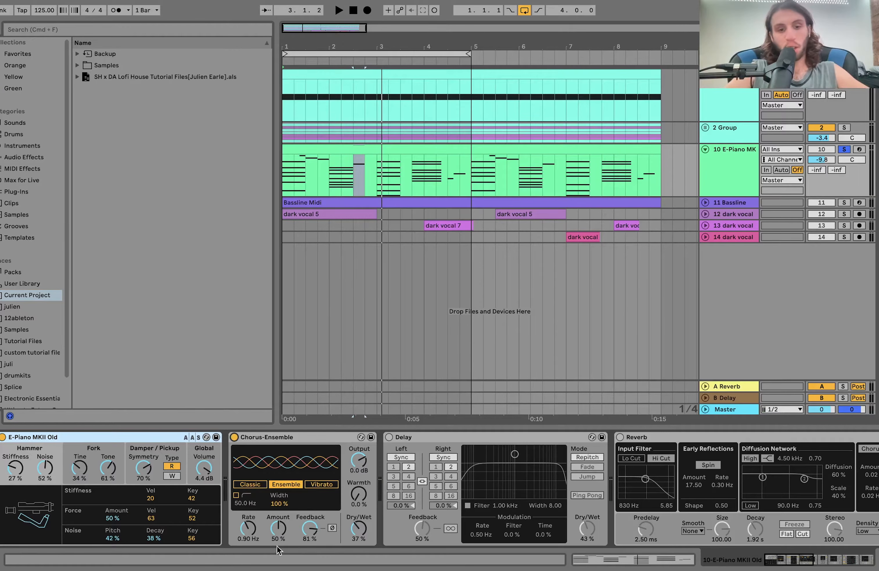
pyautogui.press('space')
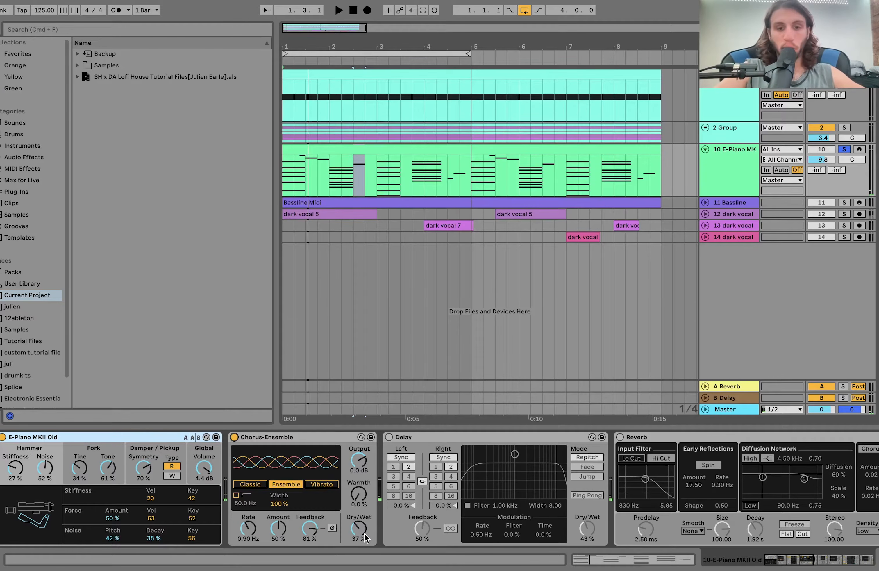
# - Switch on Delay after Chorus-Ensemble on the E-Piano track and play the loop with it
pyautogui.click(388, 438)
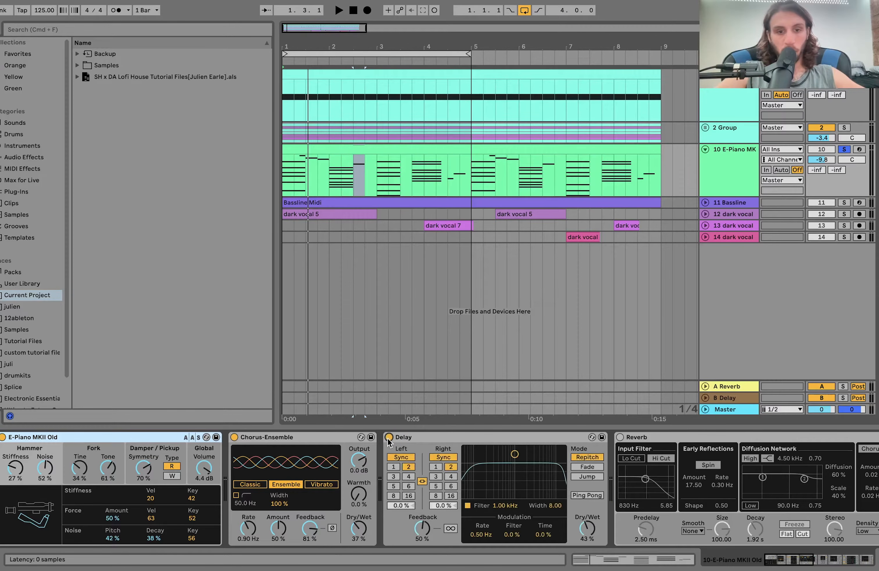
pyautogui.hscroll(5, 387, 438)
pyautogui.press('space')
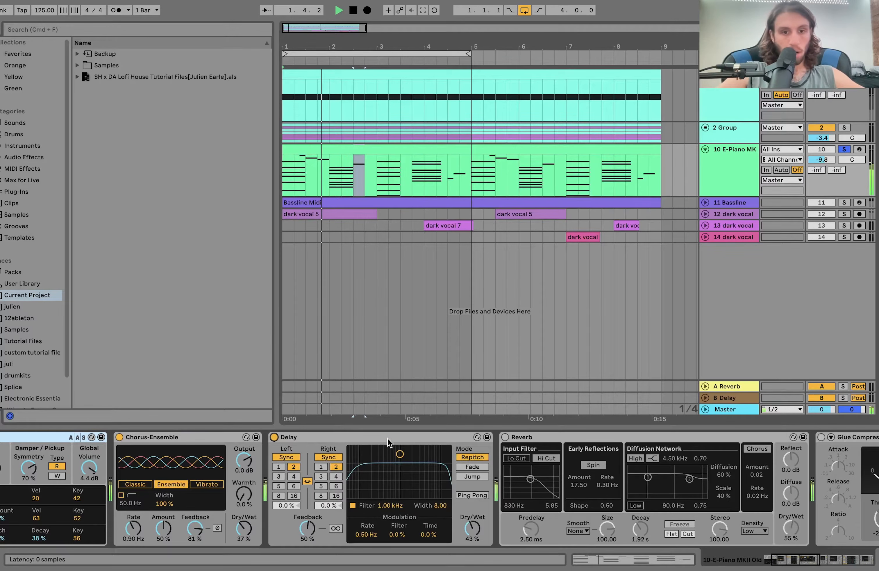
# - Extend the loop over both E-Piano clips, bars 1 to 9, and play the track with Chorus-Ensemble and Delay
pyautogui.press('space')
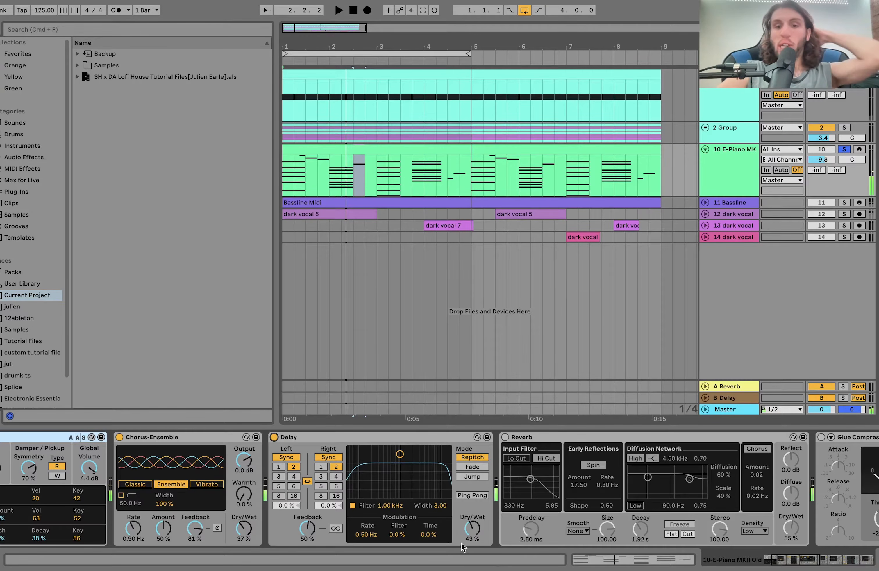
pyautogui.click(439, 151)
pyautogui.keyDown('shift'); pyautogui.click(496, 151); pyautogui.keyUp('shift')
pyautogui.press('super+l')
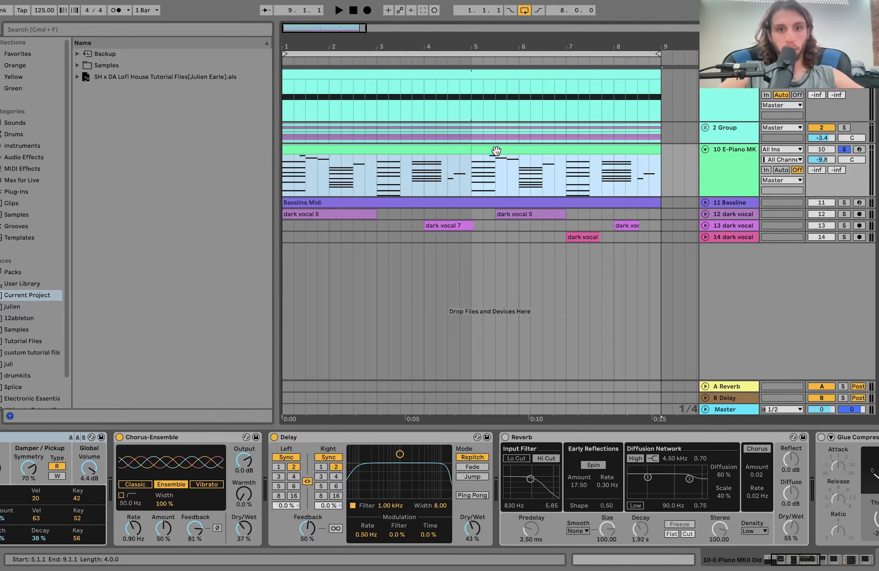
pyautogui.press('space')
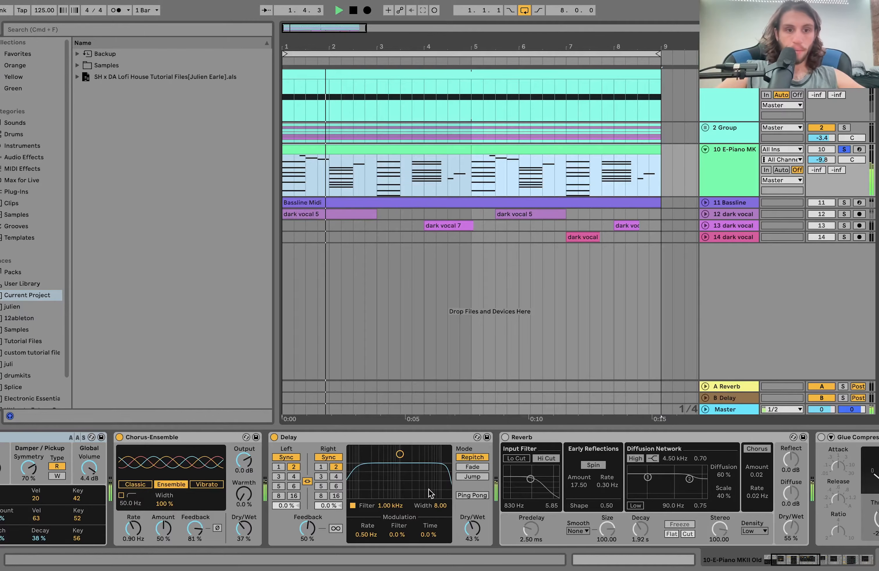
pyautogui.hscroll(3, 461, 467)
pyautogui.hscroll(2, 461, 468)
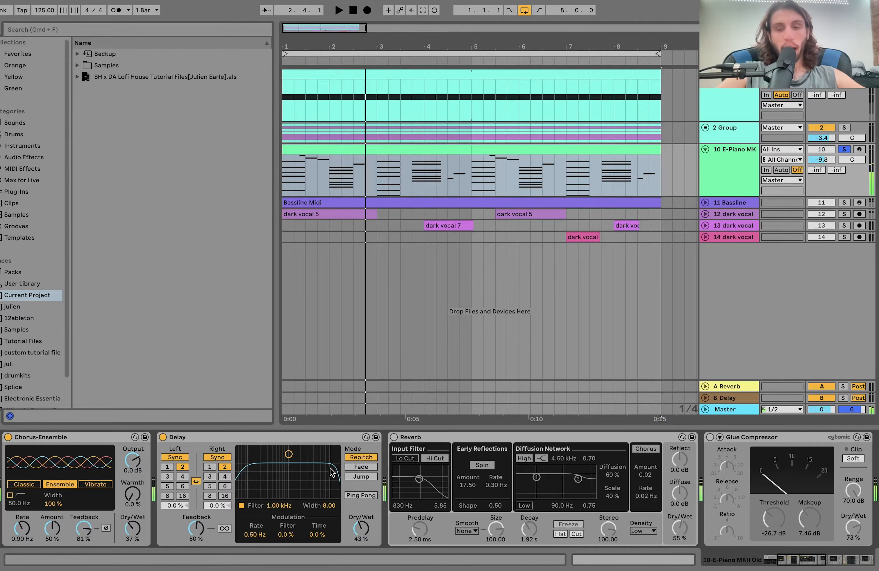
# - Switch on Reverb after Delay on the E-Piano track and play the loop with it
pyautogui.hscroll(2, 390, 441)
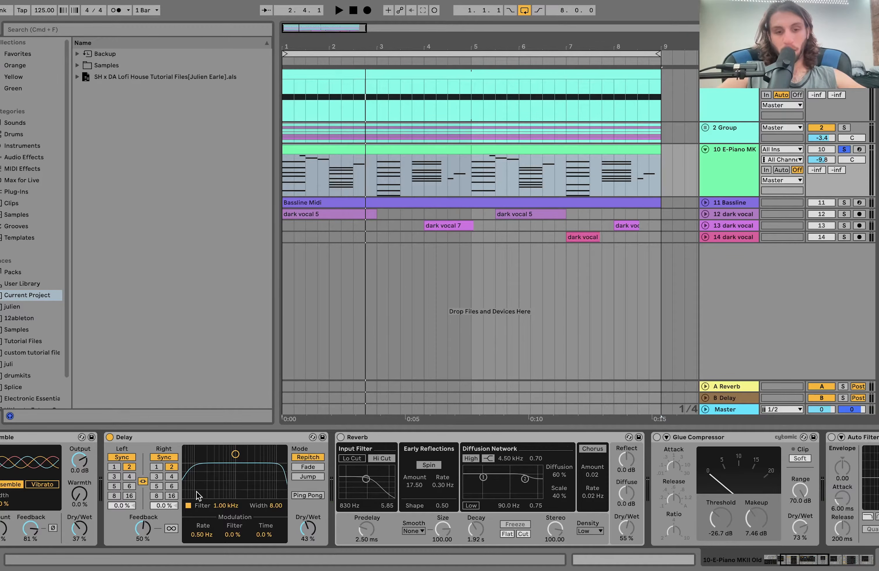
pyautogui.click(341, 436)
pyautogui.hscroll(5, 339, 442)
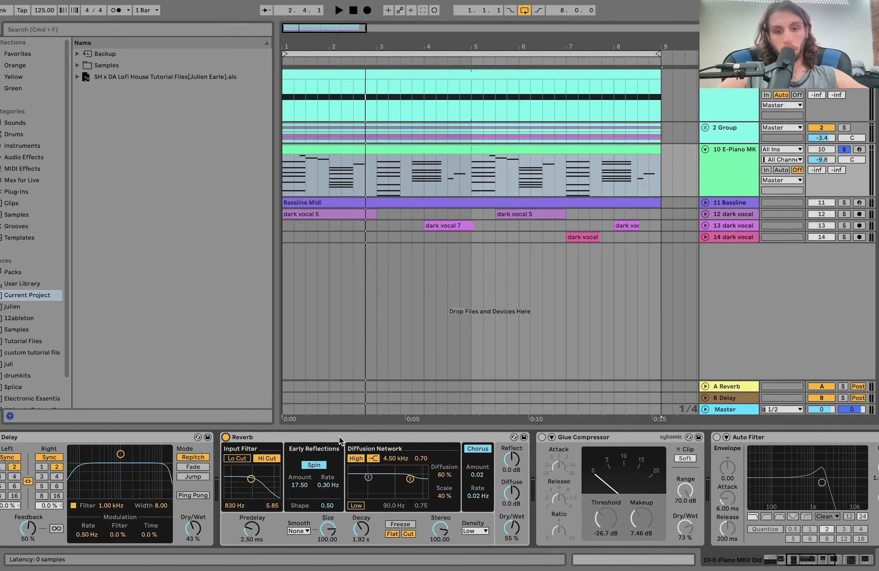
pyautogui.press('space')
pyautogui.hscroll(4, 483, 515)
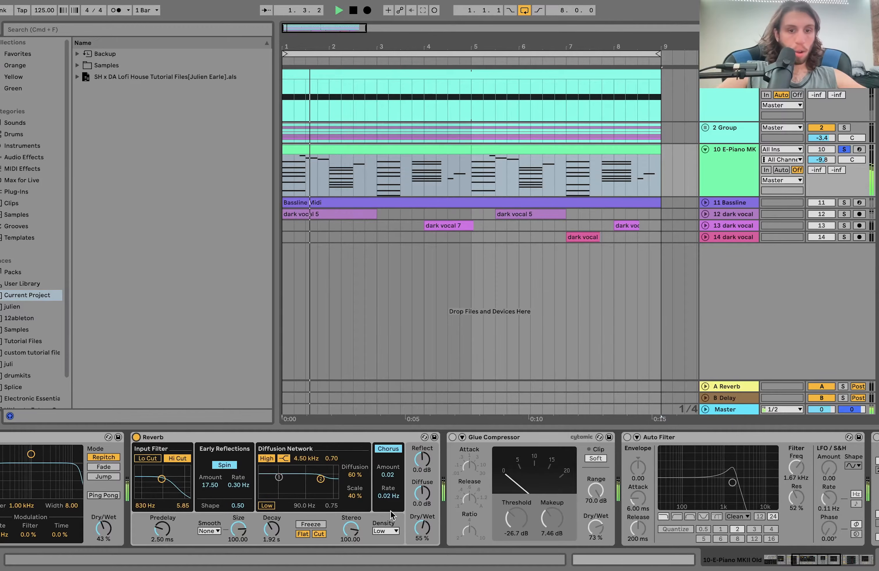
pyautogui.hscroll(3, 357, 501)
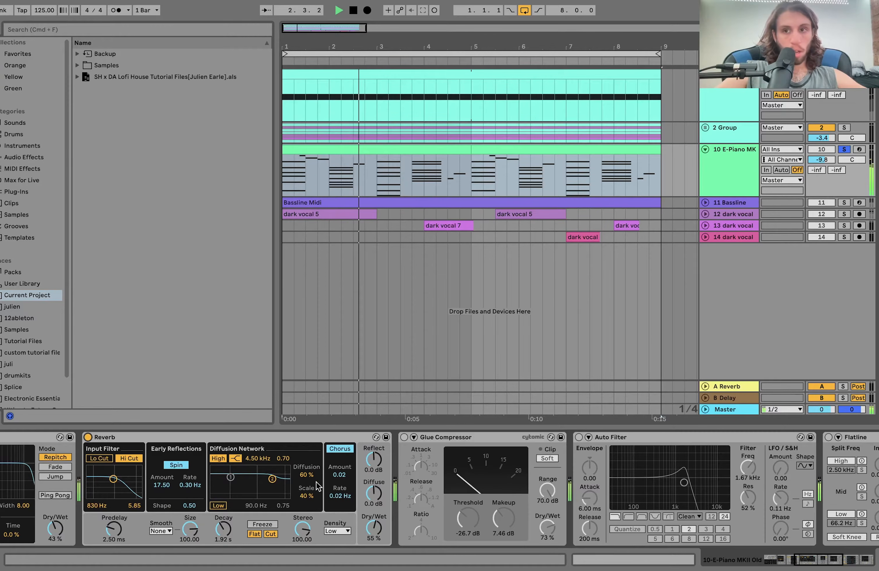
pyautogui.hscroll(-2, 263, 498)
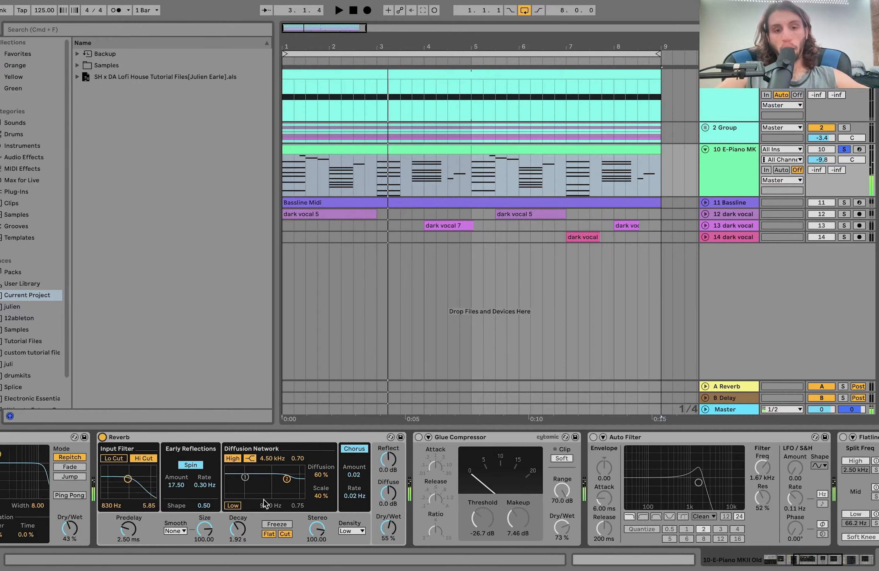
# - Switch on Glue Compressor after Reverb on the E-Piano track and audition the compressed chords
pyautogui.hscroll(-15, 263, 499)
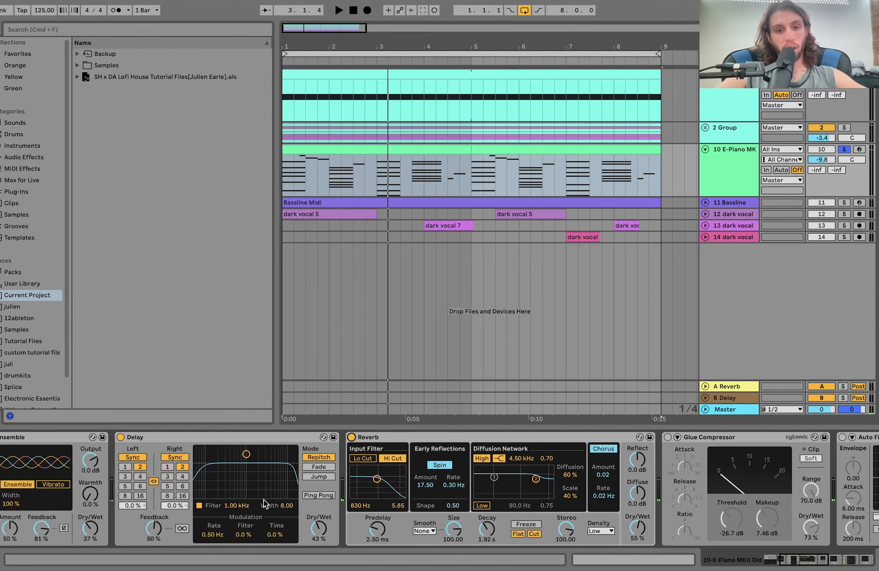
pyautogui.hscroll(17, 263, 499)
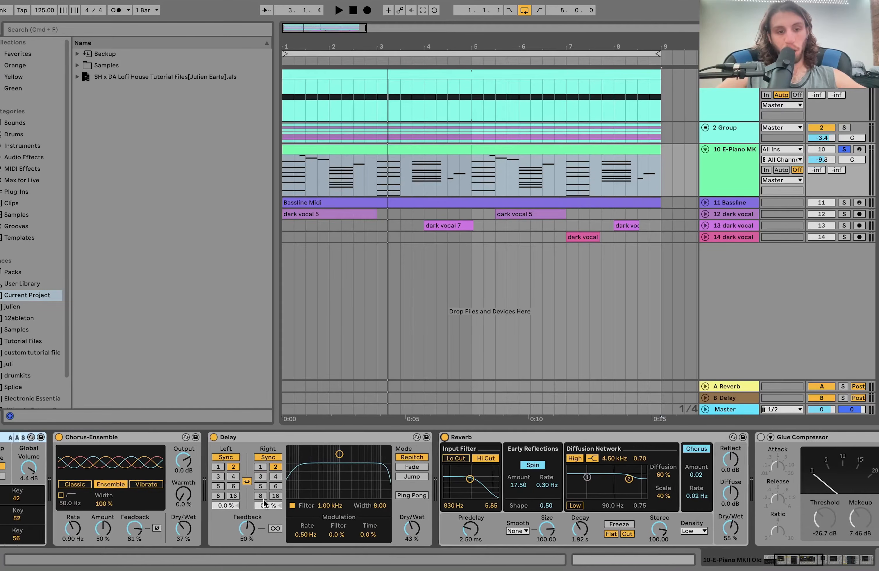
pyautogui.hscroll(3, 263, 499)
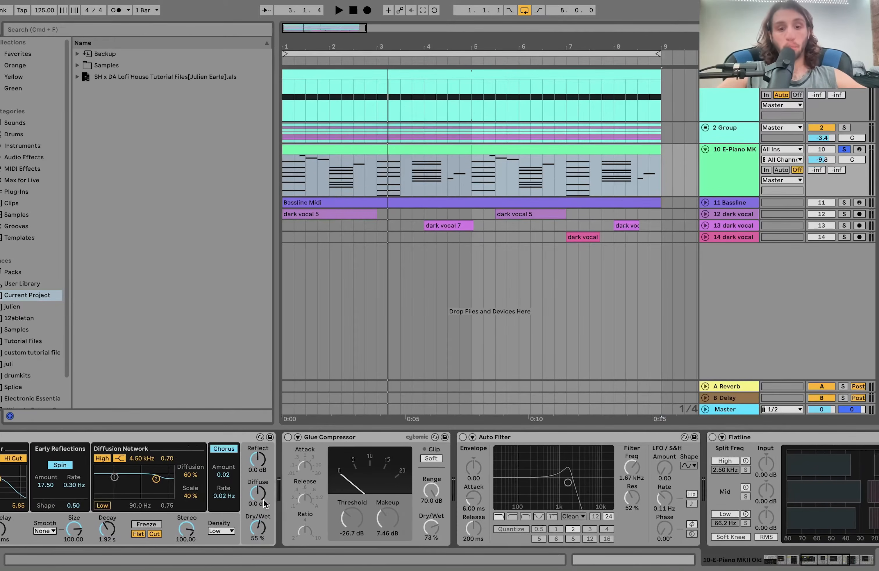
pyautogui.click(288, 437)
pyautogui.press('space')
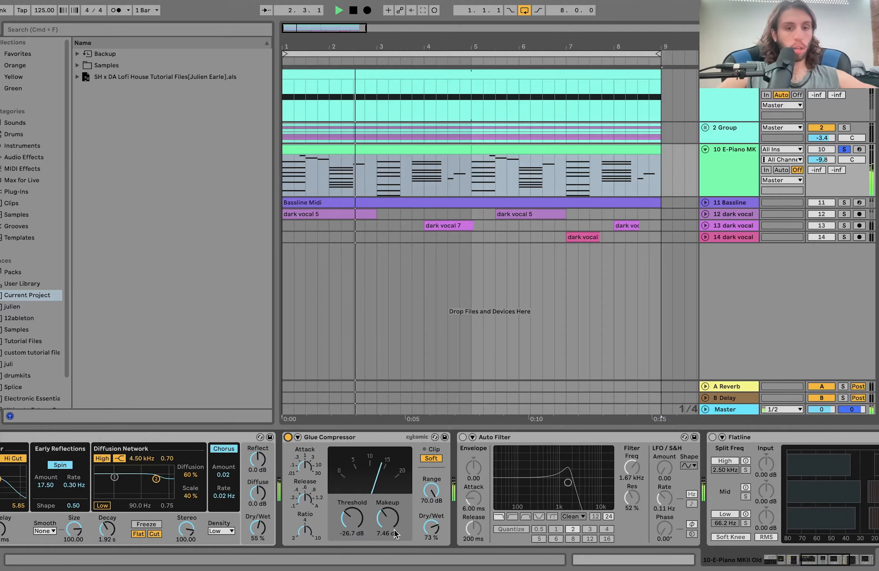
pyautogui.press('space')
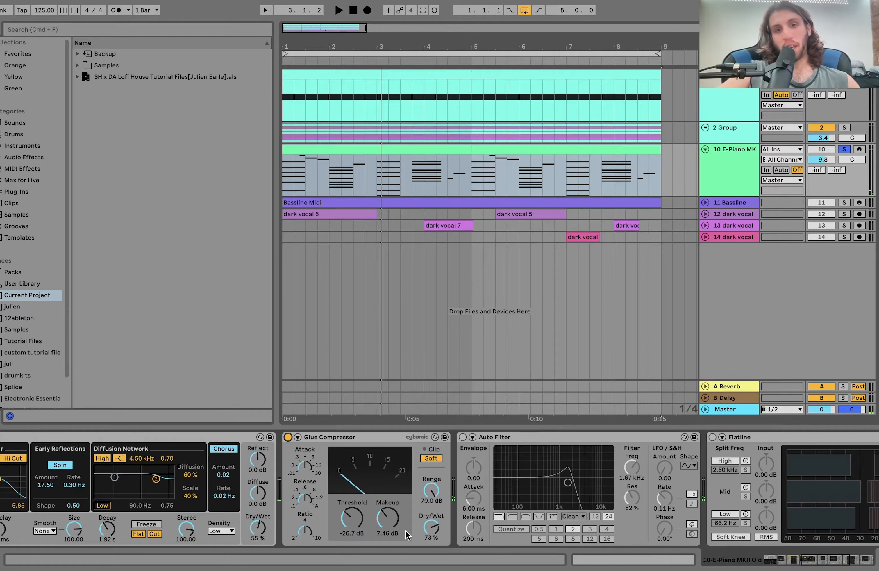
# - Switch on the low-pass Auto Filter after Glue Compressor on the E-Piano track and play the loop through it
pyautogui.hscroll(-5, 404, 531)
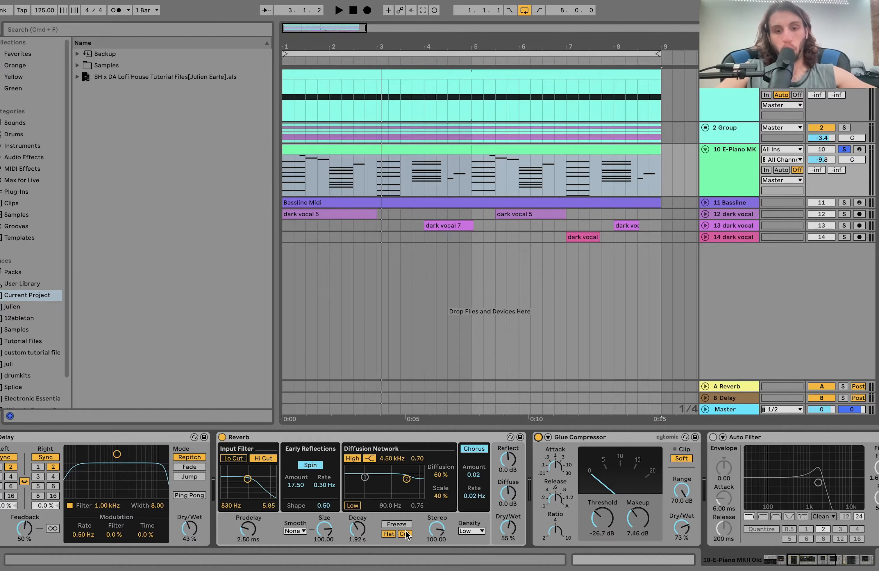
pyautogui.hscroll(6, 405, 531)
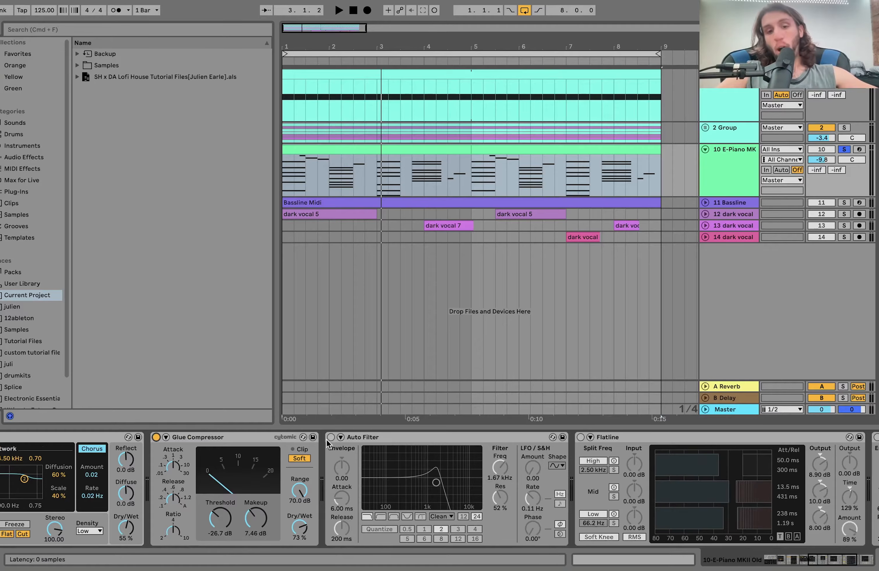
pyautogui.click(330, 437)
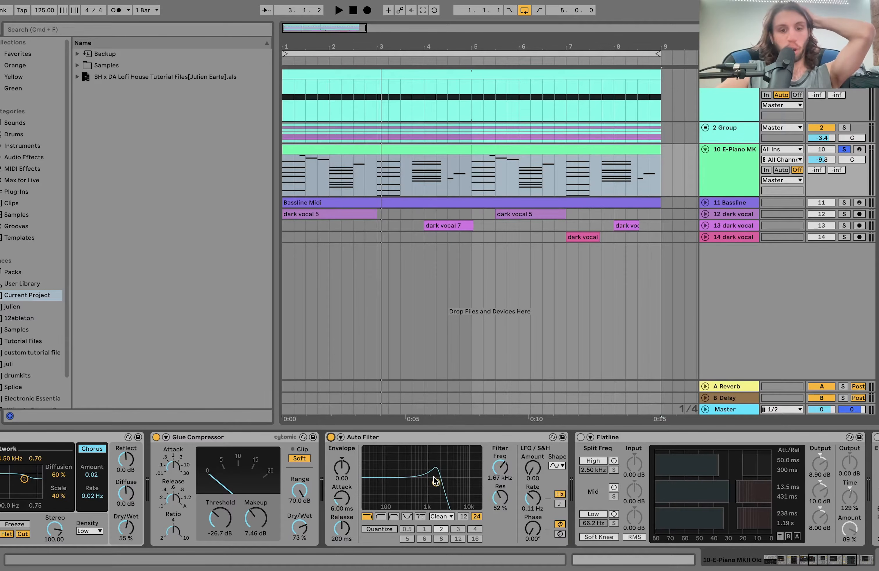
pyautogui.press('space')
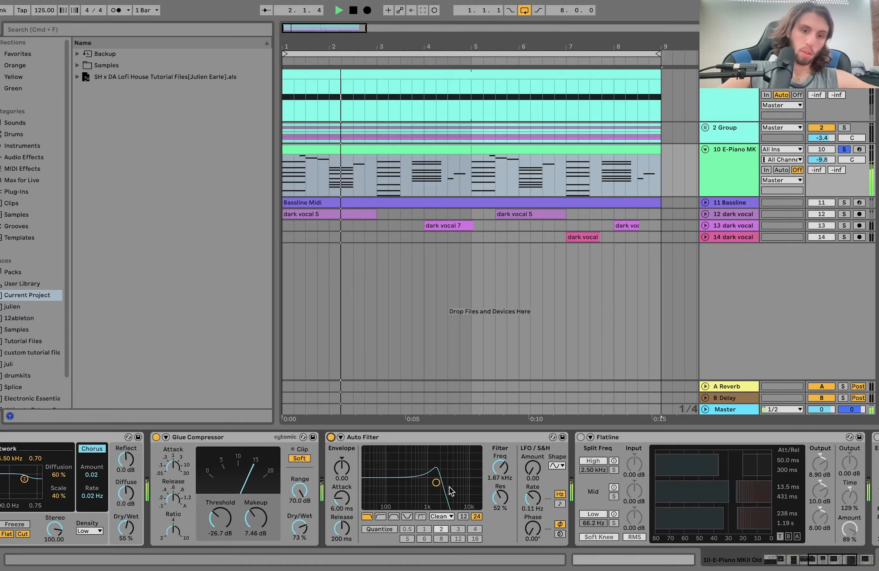
pyautogui.hscroll(3, 447, 486)
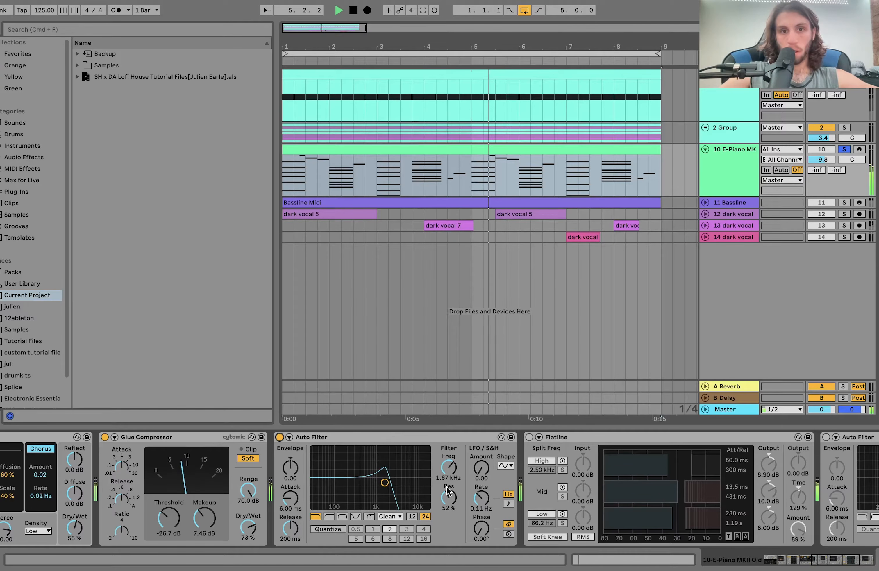
pyautogui.press('space')
# - Compare the E-Piano with Flatline off and on during playback, leaving Flatline switched on
pyautogui.hscroll(5, 426, 489)
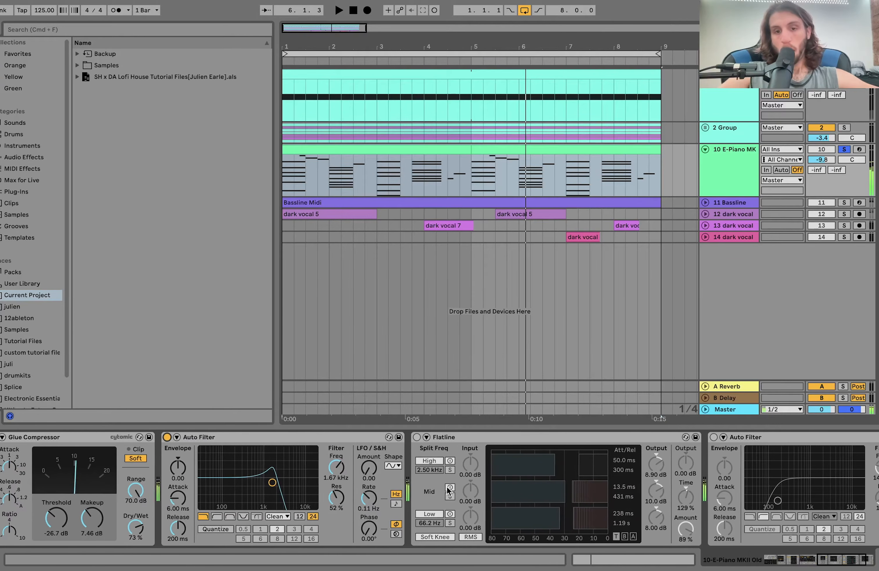
pyautogui.click(396, 438)
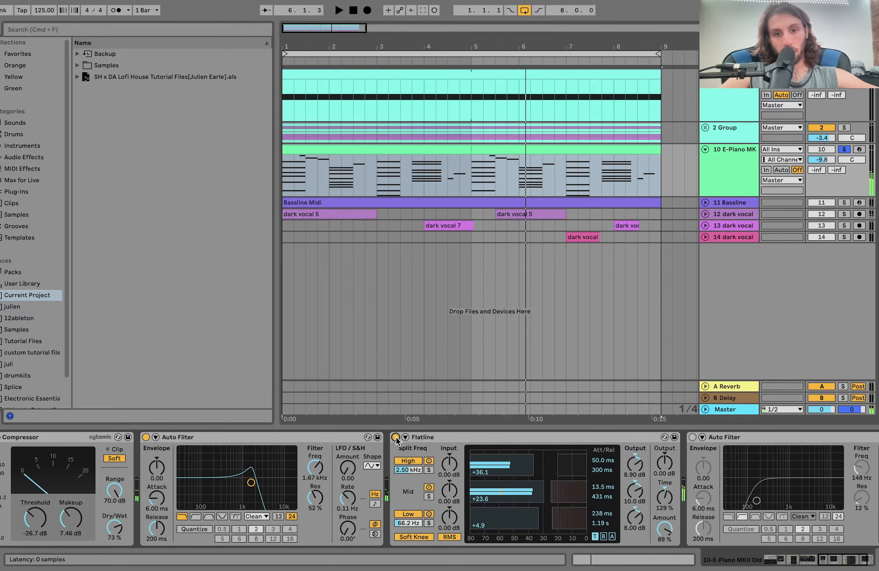
pyautogui.click(395, 437)
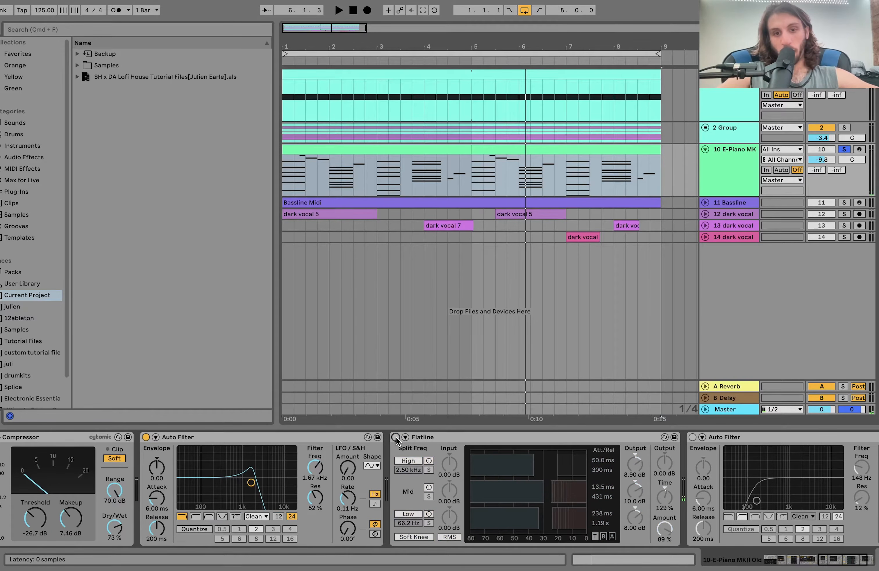
pyautogui.click(395, 438)
pyautogui.press('space')
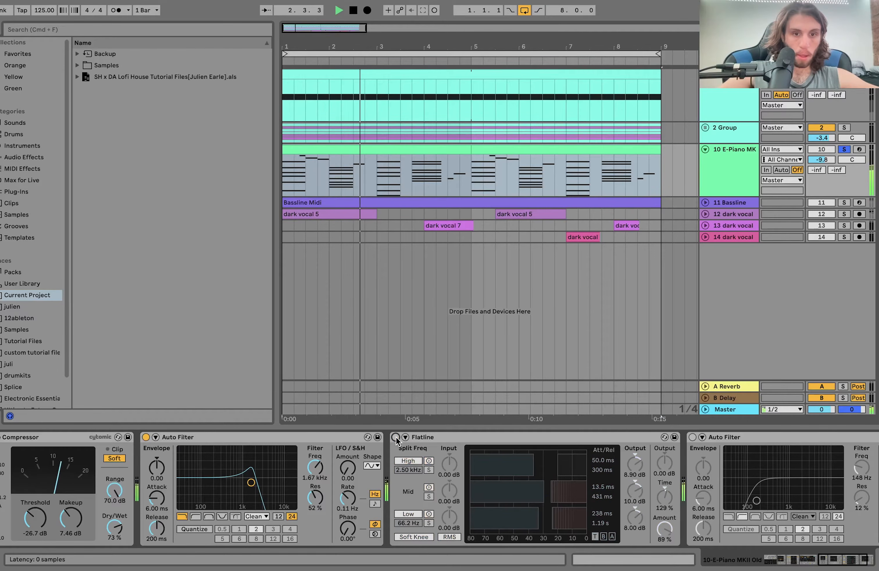
pyautogui.click(395, 438)
pyautogui.click(395, 437)
pyautogui.press('space')
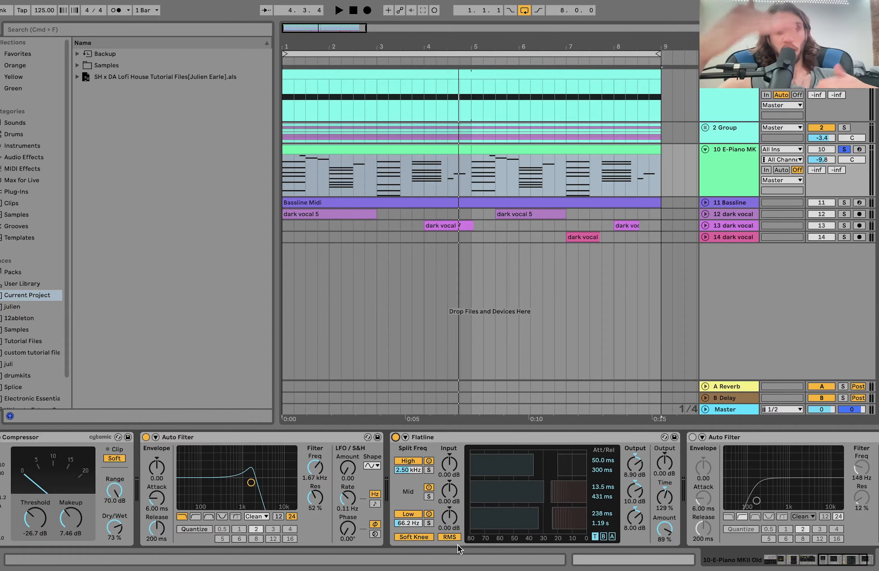
# - Switch on the high-pass Auto Filter at the end of the E-Piano chain and audition the full effect chain
pyautogui.hscroll(5, 457, 545)
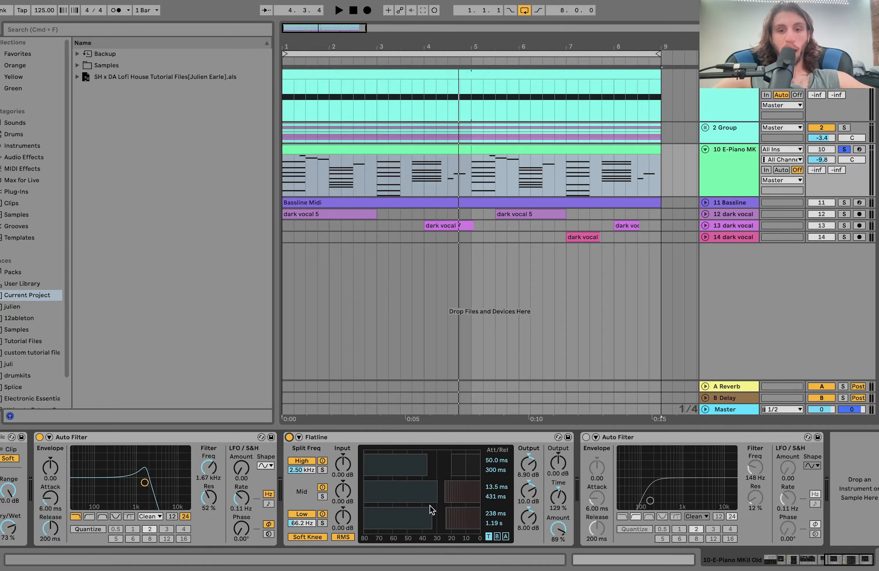
pyautogui.click(586, 437)
pyautogui.press('space')
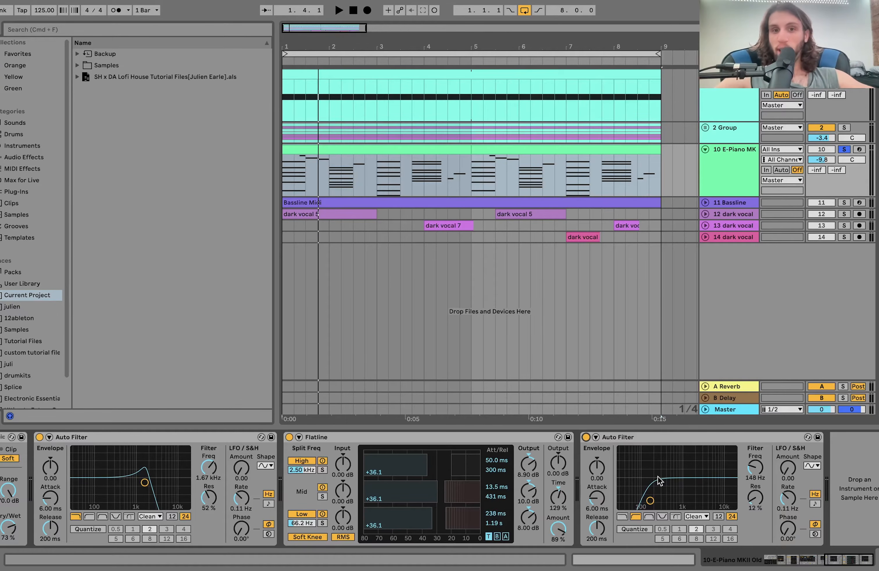
pyautogui.press('space')
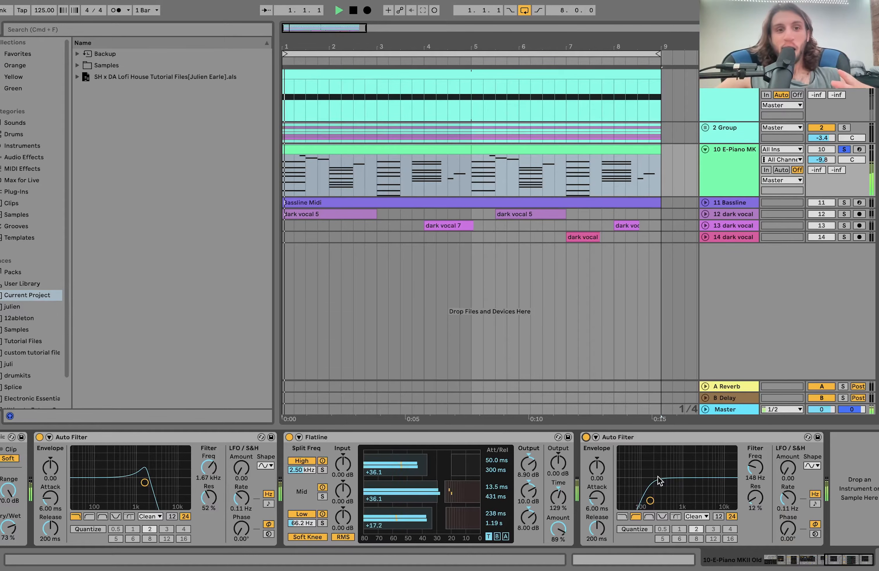
# - Solo and unfold the 11 Bassline track, and open its Bassline Midi clip's notes while the loop plays
pyautogui.click(844, 202)
pyautogui.click(705, 203)
pyautogui.press('space')
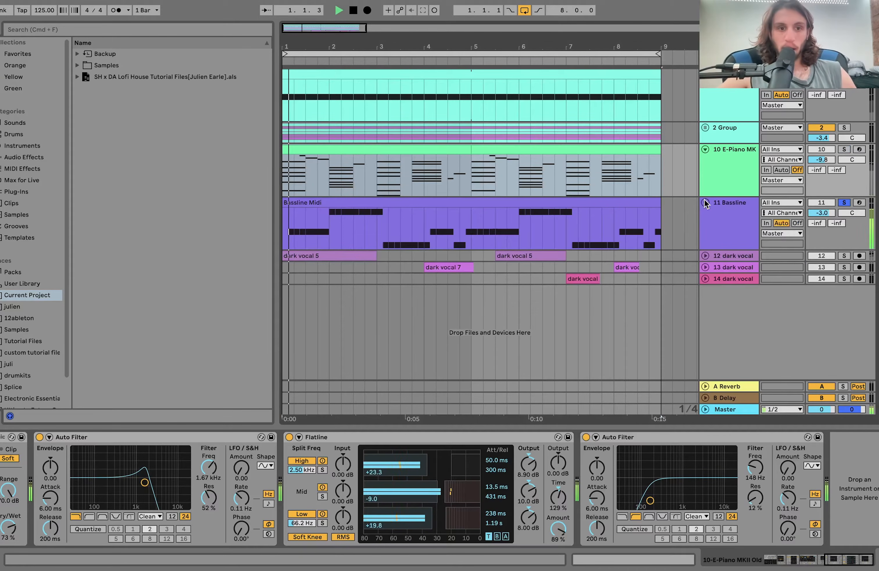
pyautogui.doubleClick(391, 213)
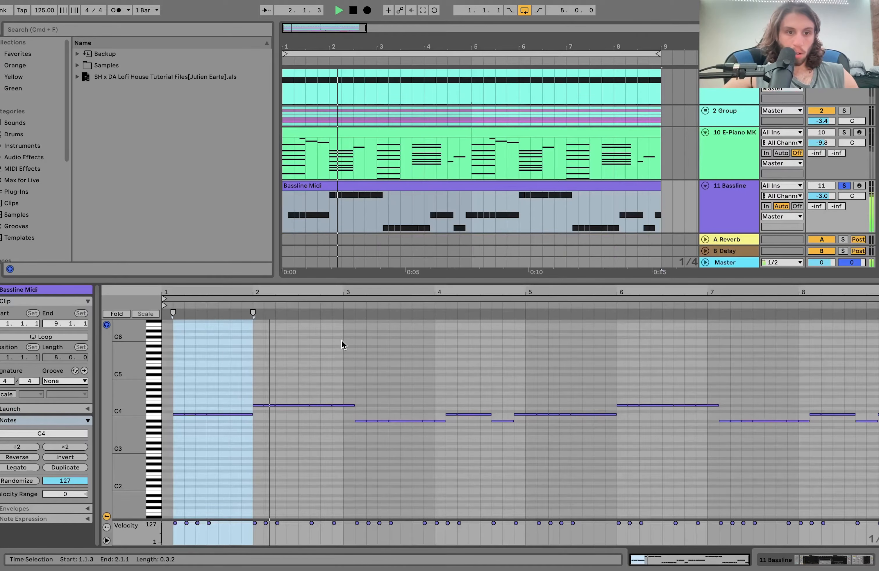
pyautogui.click(354, 358)
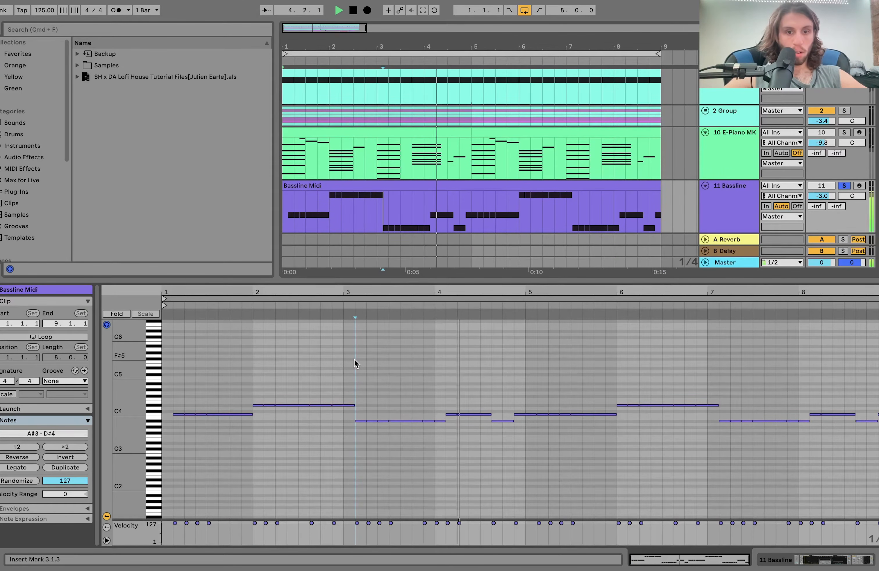
# - Transpose all notes in the Bassline Midi clip up two octaves and play them
pyautogui.press('space')
pyautogui.press('super+a')
pyautogui.hotkey('shift', 'Up')
pyautogui.hotkey('shift', 'Up')
pyautogui.press('space')
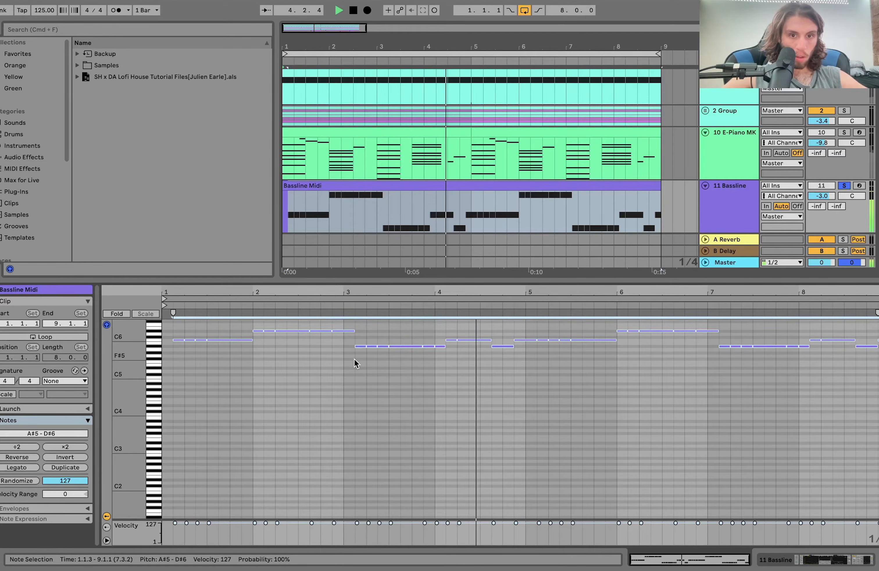
# - Move all Bassline notes back down to the A#3 - D#4 range and audition them at that pitch
pyautogui.hotkey('shift', 'Down')
pyautogui.hotkey('shift', 'Down')
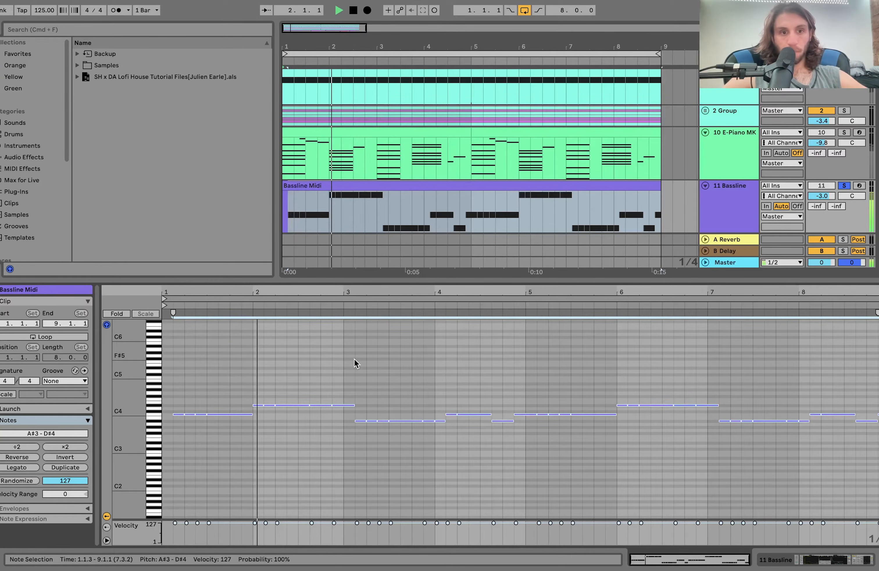
pyautogui.hotkey('shift', 'Down')
pyautogui.hotkey('shift', 'Up')
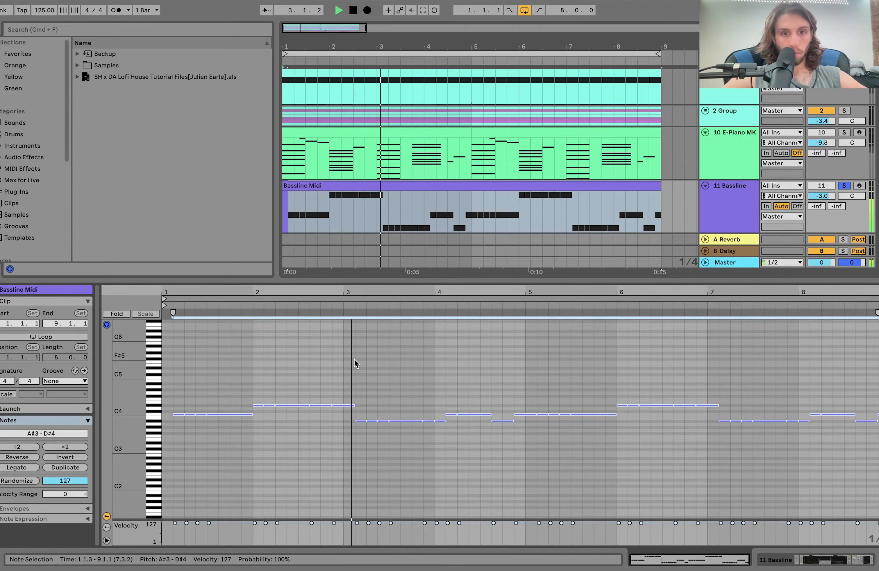
pyautogui.press('space')
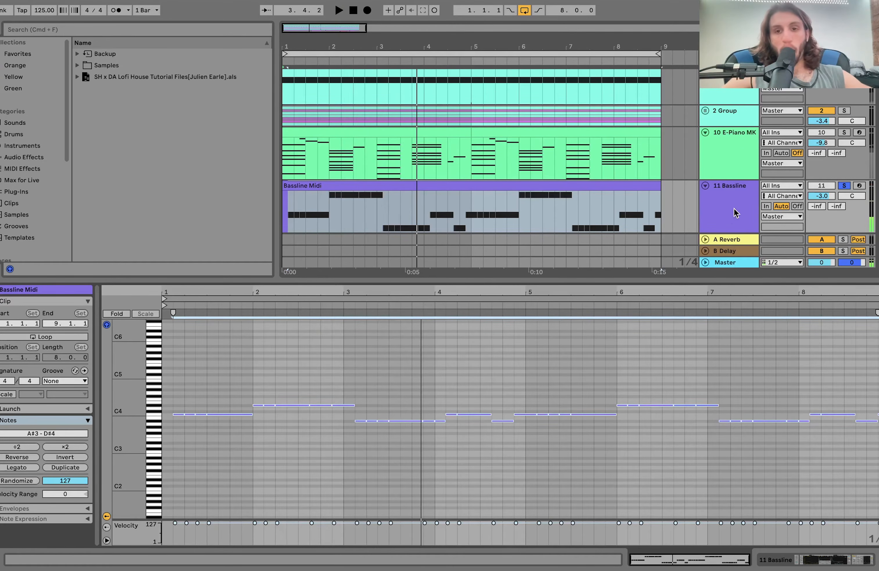
pyautogui.click(733, 214)
pyautogui.click(844, 128)
pyautogui.click(739, 208)
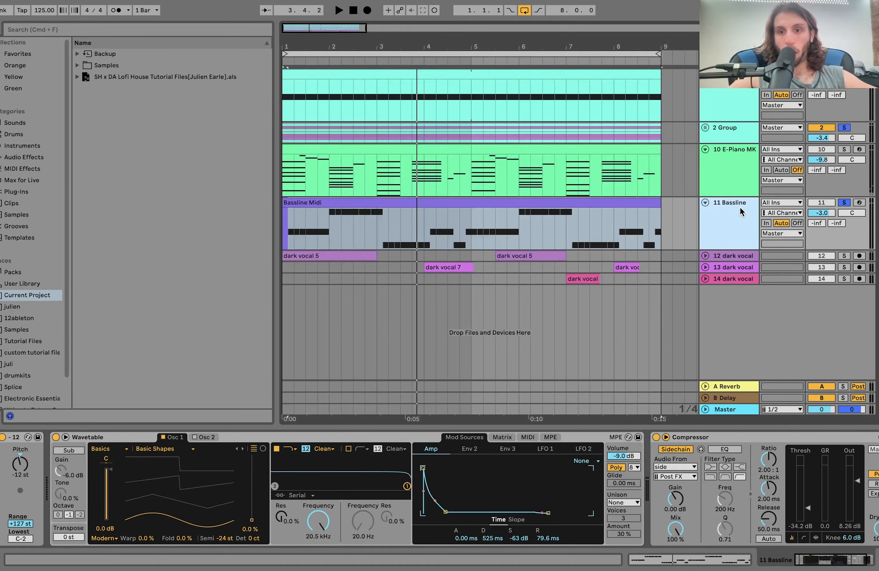
# - Play the Bassline together with 2 Group, drop the group's solo, and replay the Bassline Midi clip alone from bar 1
pyautogui.press('space')
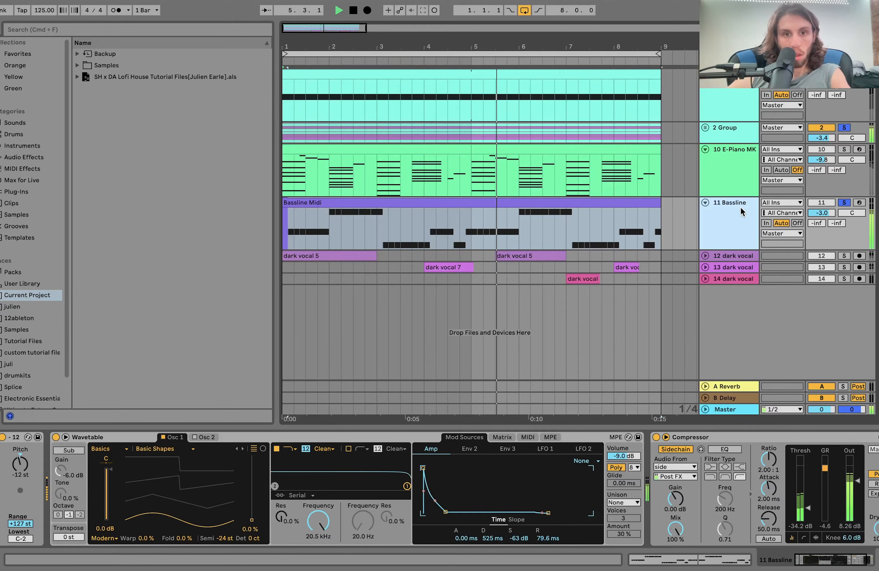
pyautogui.press('space')
pyautogui.click(757, 201)
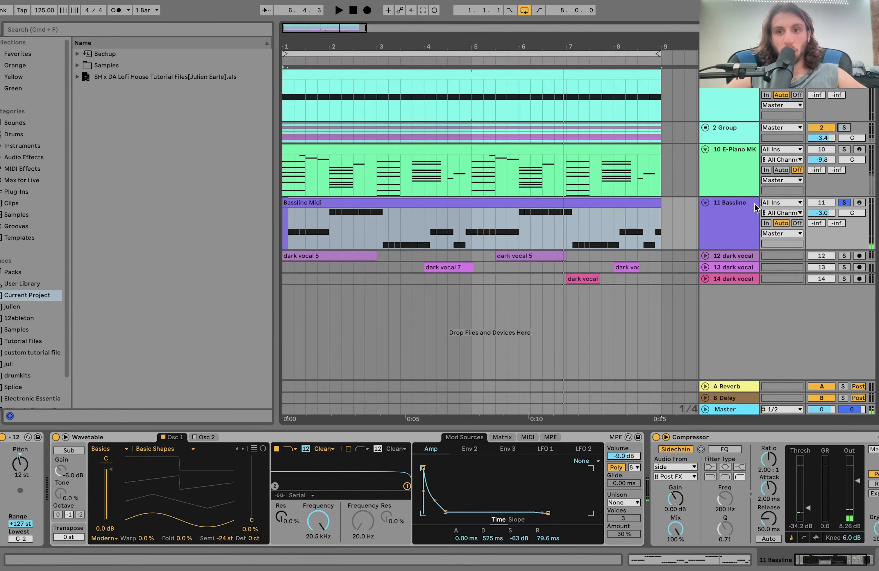
pyautogui.click(582, 200)
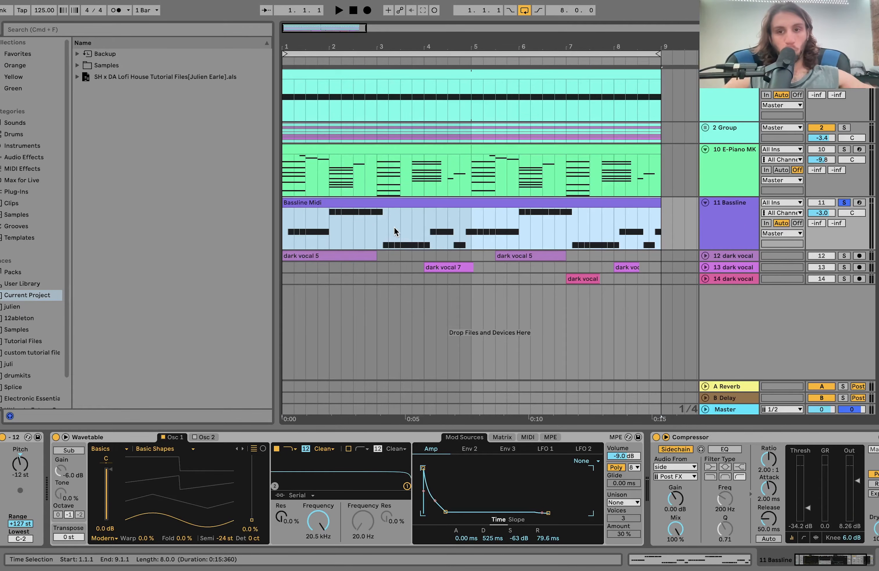
pyautogui.press('space')
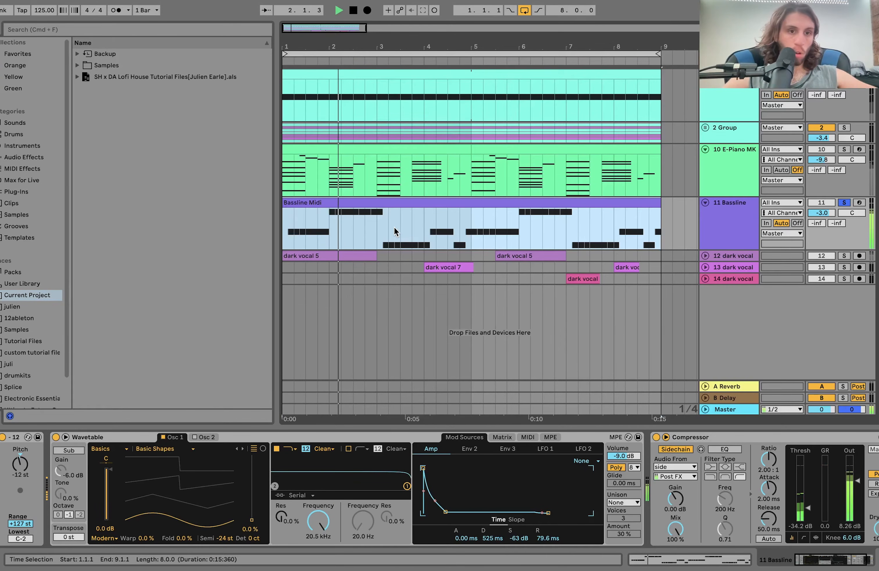
pyautogui.press('space')
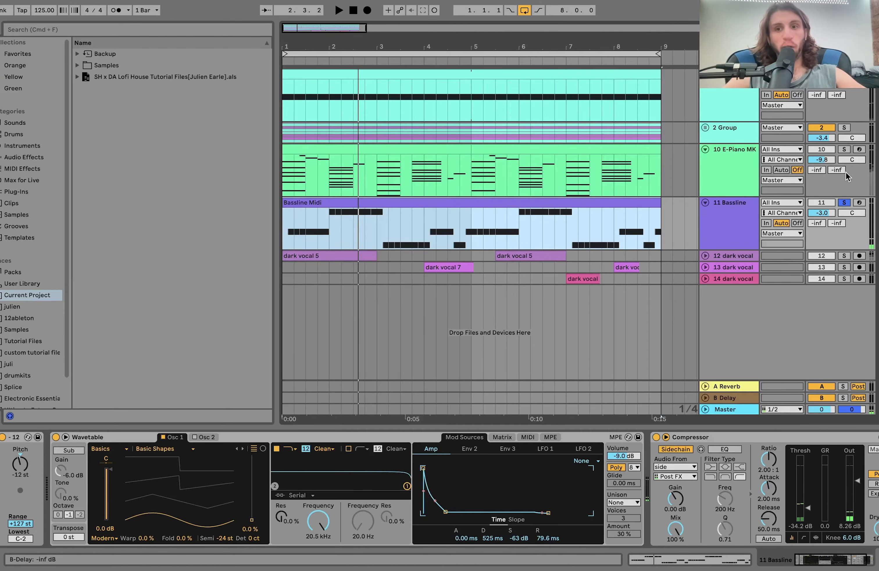
# - Solo 2 Group alongside the Bassline again, play both from the start, and return to the Bassline's solo alone
pyautogui.click(845, 129)
pyautogui.click(741, 218)
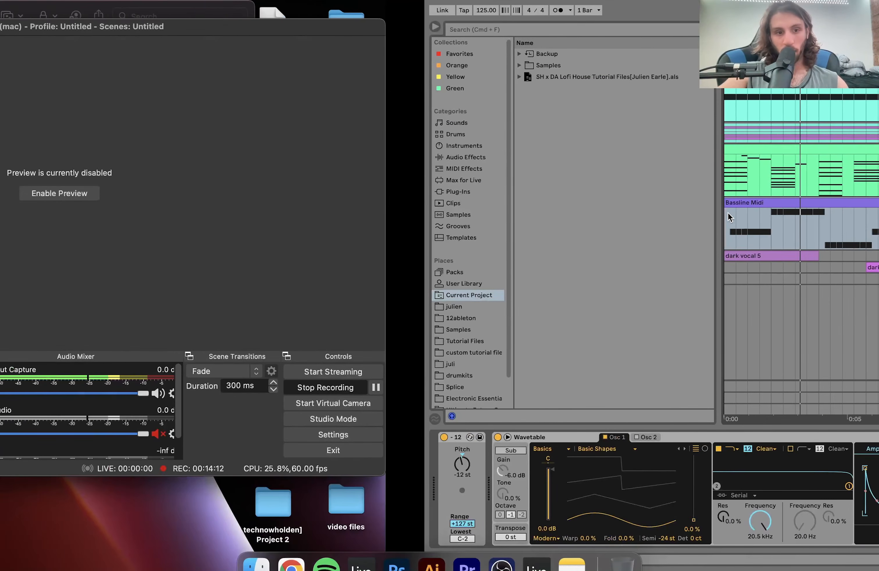
pyautogui.press('space')
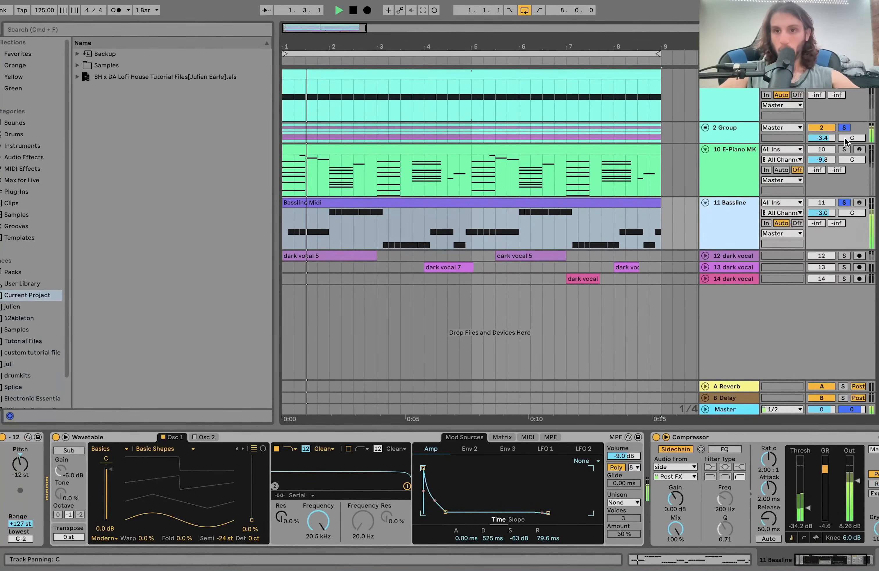
pyautogui.click(708, 213)
pyautogui.press('space')
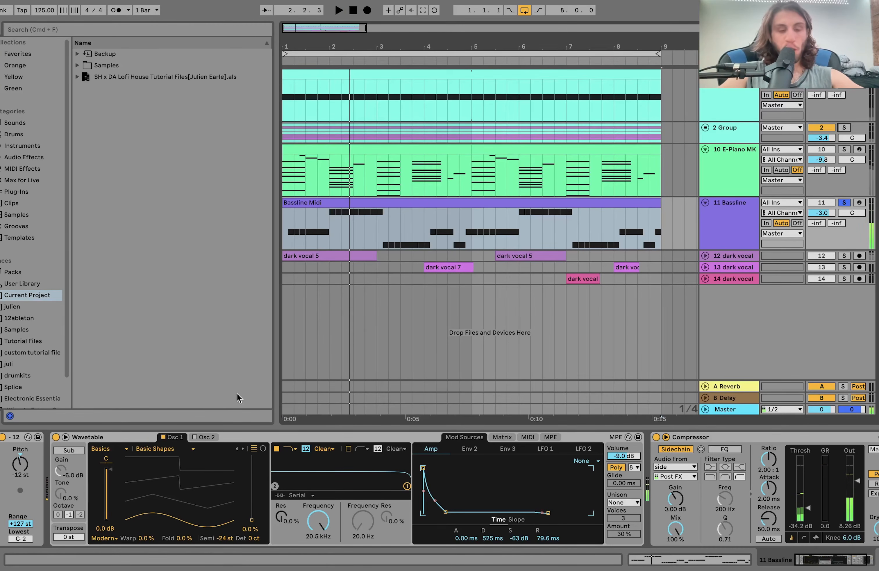
pyautogui.hscroll(3, 270, 486)
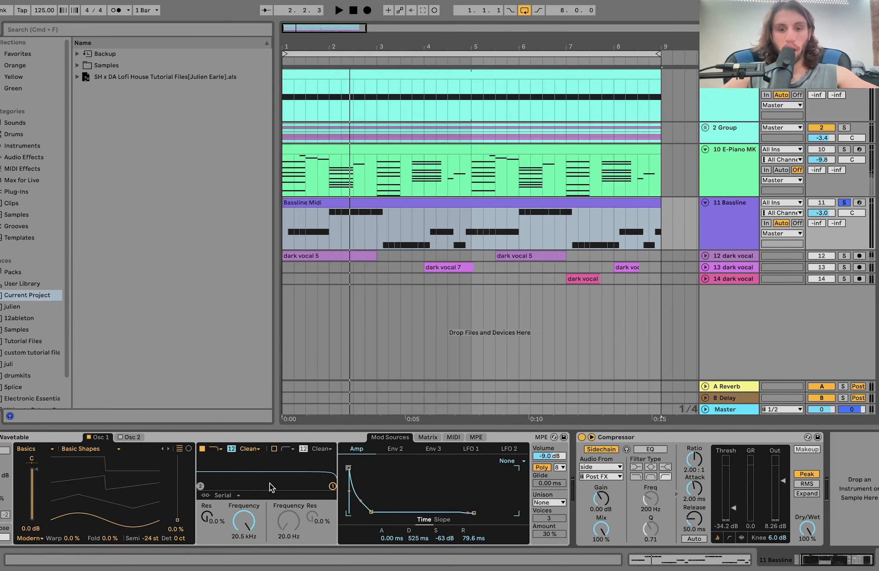
pyautogui.click(849, 351)
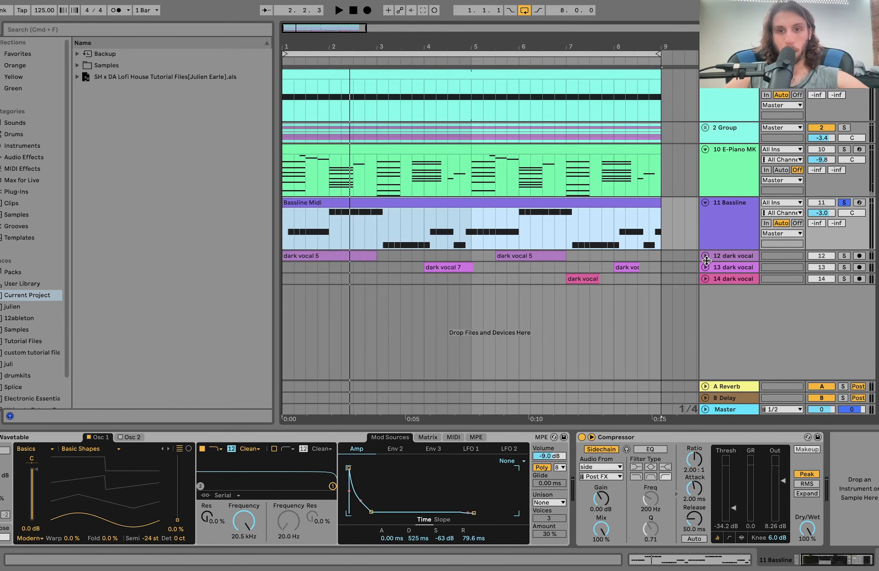
pyautogui.press('space')
pyautogui.click(531, 471)
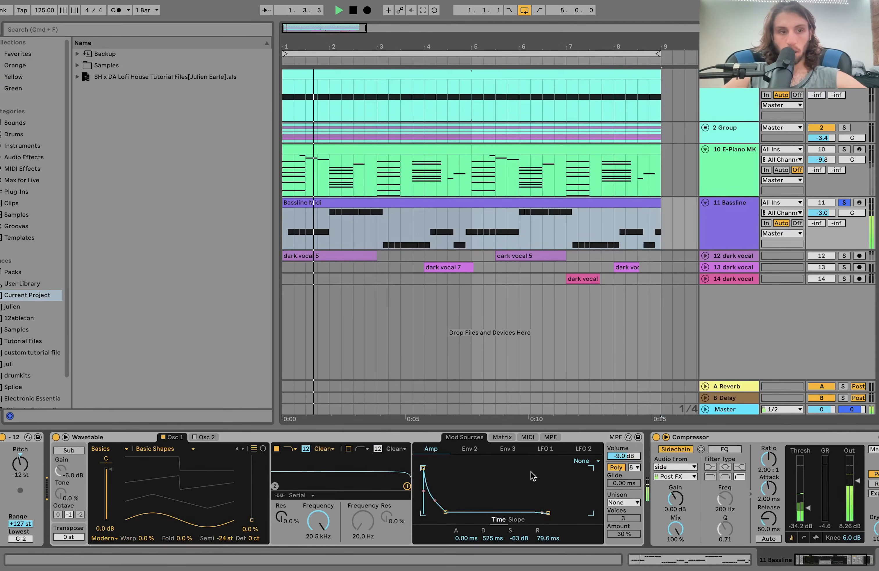
pyautogui.press('space')
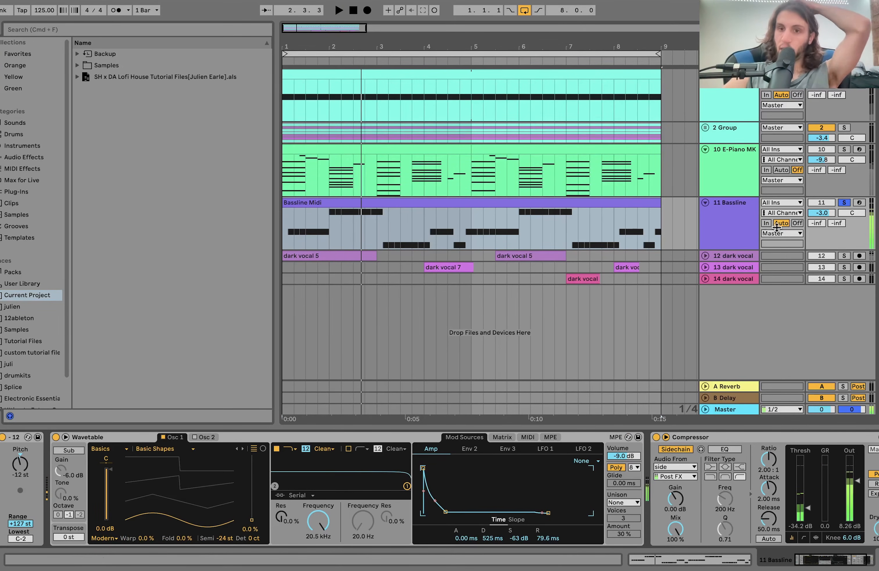
# - Solo tracks 12, 13 and 14 dark vocal together and unfold all three while the loop plays
pyautogui.click(845, 256)
pyautogui.keyDown('super'); pyautogui.click(845, 268); pyautogui.keyUp('super')
pyautogui.keyDown('super'); pyautogui.click(844, 278); pyautogui.keyUp('super')
pyautogui.press('space')
pyautogui.click(705, 279)
pyautogui.click(705, 267)
pyautogui.click(705, 256)
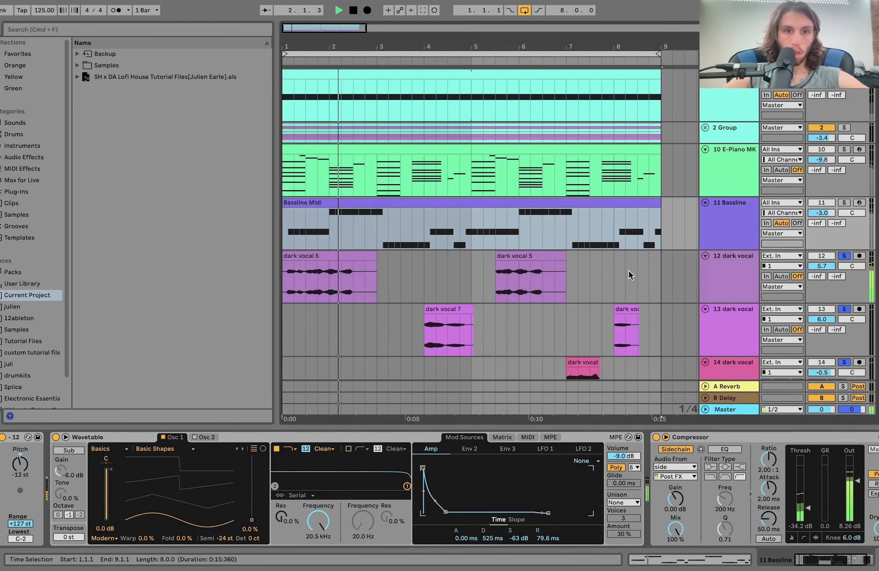
# - Show the devices of tracks 13, 14 and 12 dark vocal in turn and replay the vocals from dark vocal 5
pyautogui.click(437, 309)
pyautogui.scroll(-3, 548, 326)
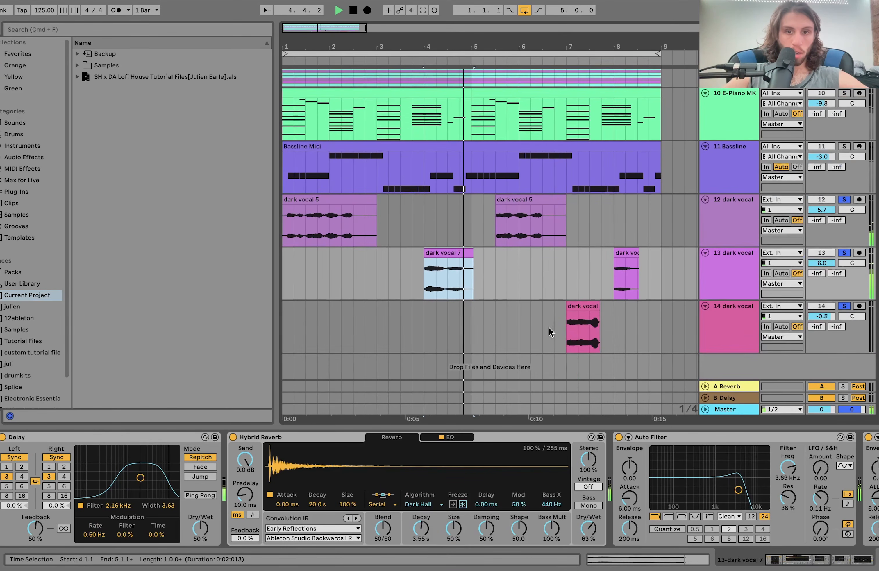
pyautogui.click(583, 306)
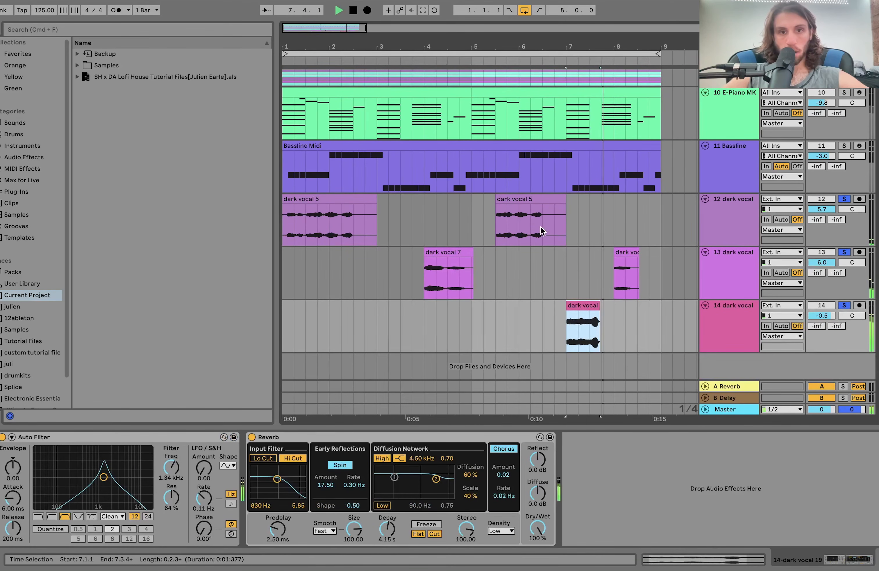
pyautogui.click(310, 201)
pyautogui.press('space')
pyautogui.press('space')
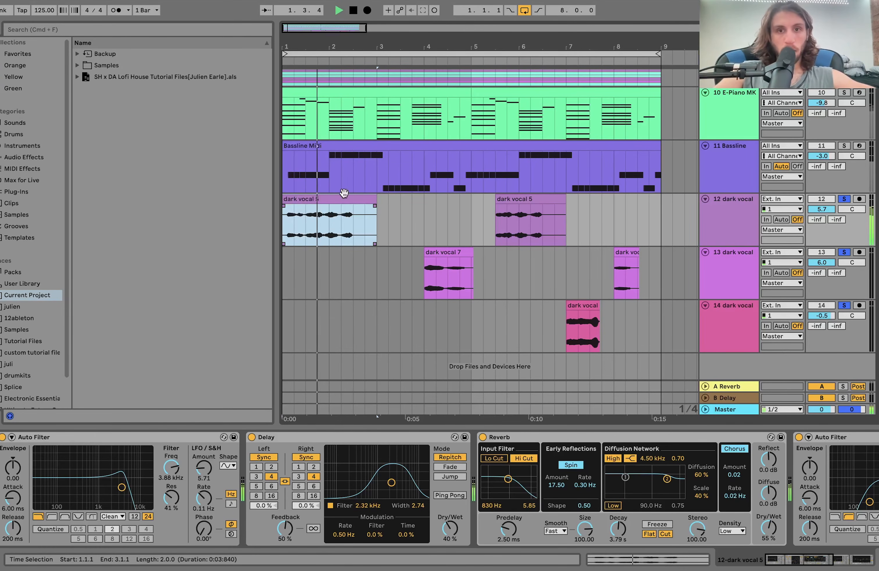
# - Add the E-Piano to the soloed vocals and play the first dark vocal 5 clip against it
pyautogui.click(843, 93)
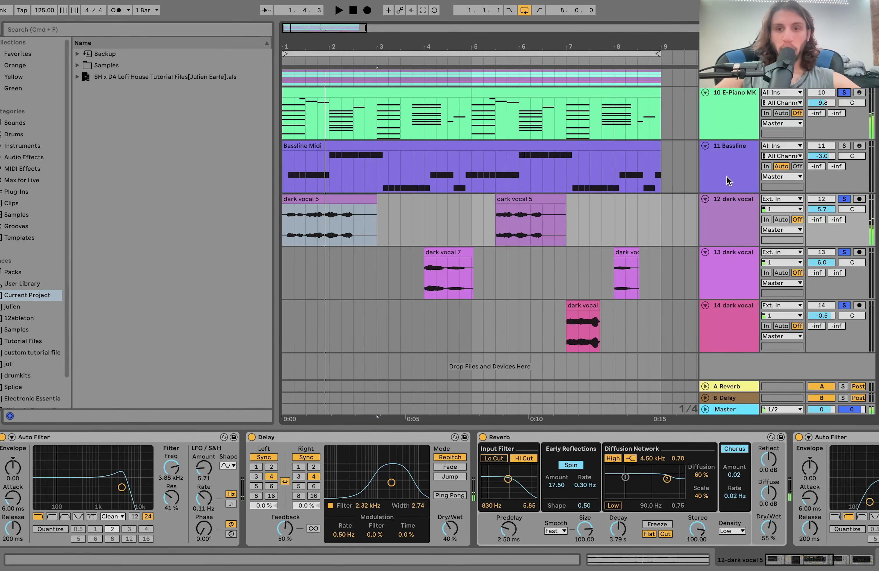
pyautogui.click(718, 210)
pyautogui.click(356, 218)
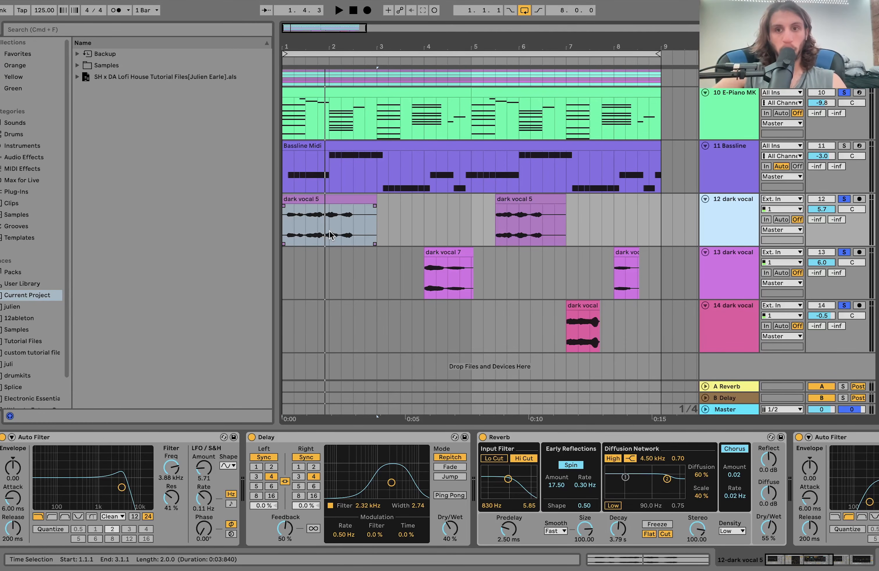
pyautogui.press('space')
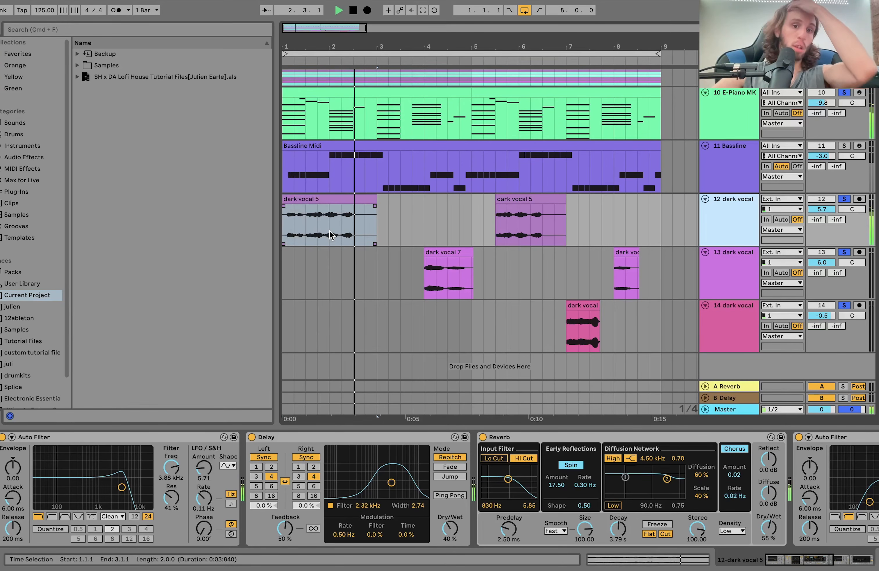
pyautogui.press('space')
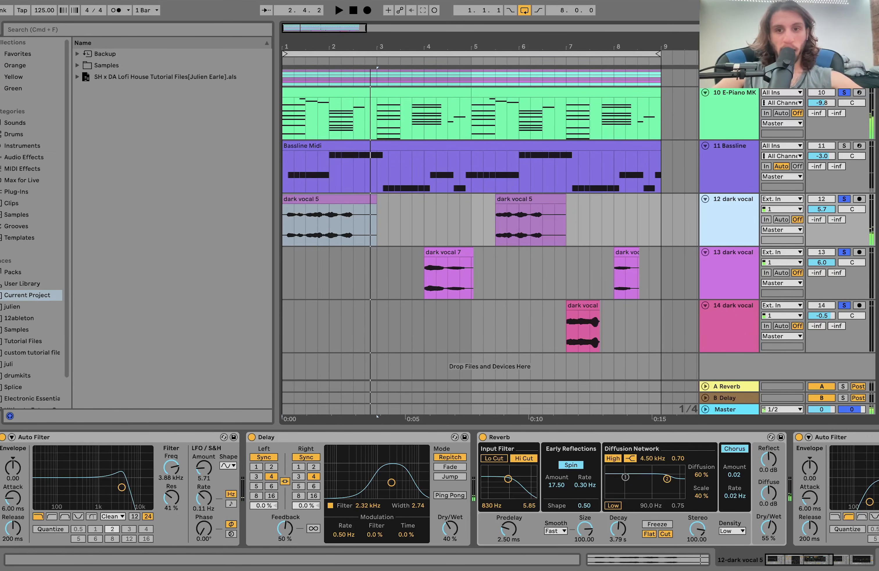
# - Open the first dark vocal 5 clip's sample view, then return to track 12's device chain
pyautogui.click(326, 198)
pyautogui.doubleClick(326, 198)
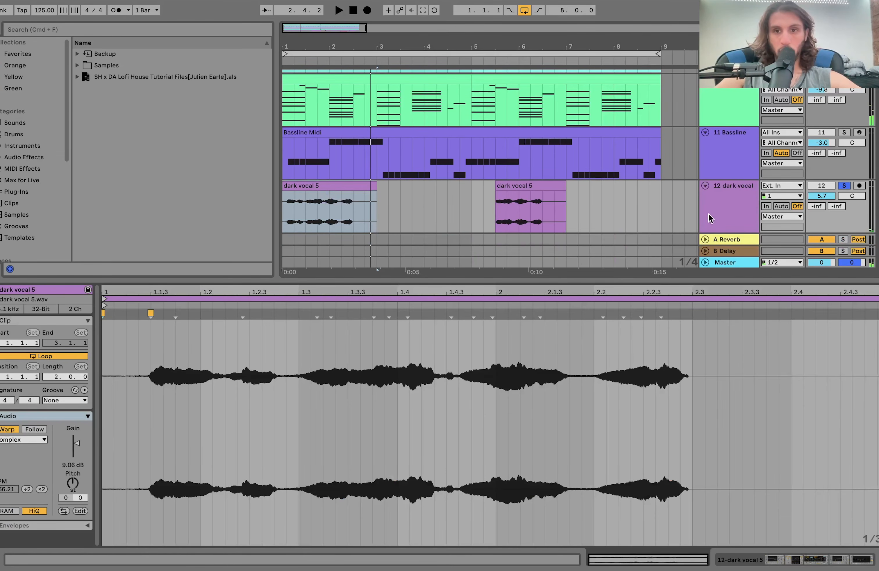
pyautogui.click(723, 207)
# - Clear the track solos and examine the 12 dark vocal effects from the first Auto Filter through to EQ Eight
pyautogui.click(844, 93)
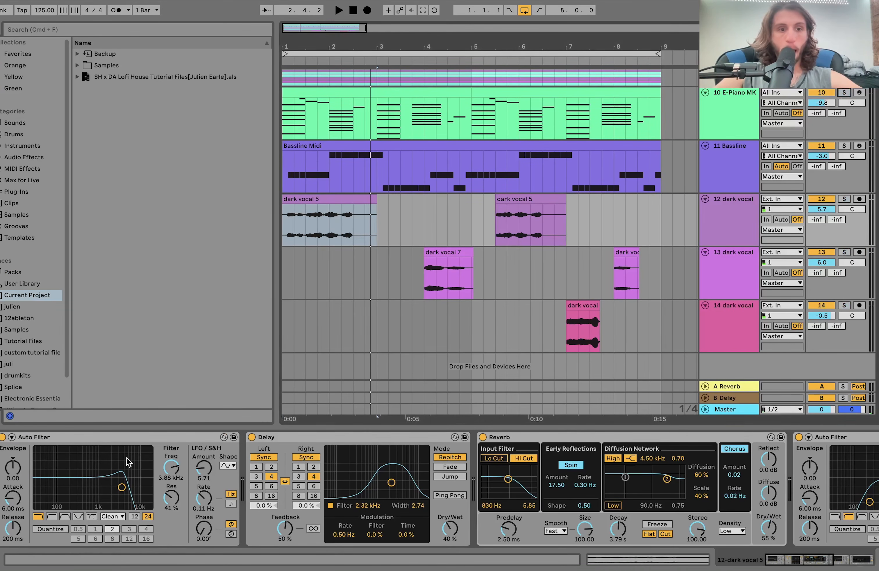
pyautogui.hscroll(10, 124, 471)
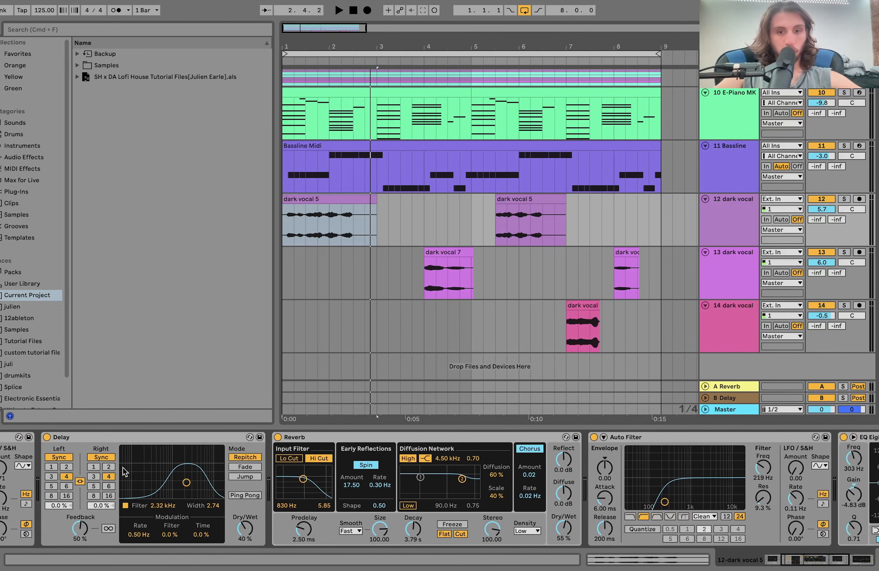
pyautogui.hscroll(3, 124, 471)
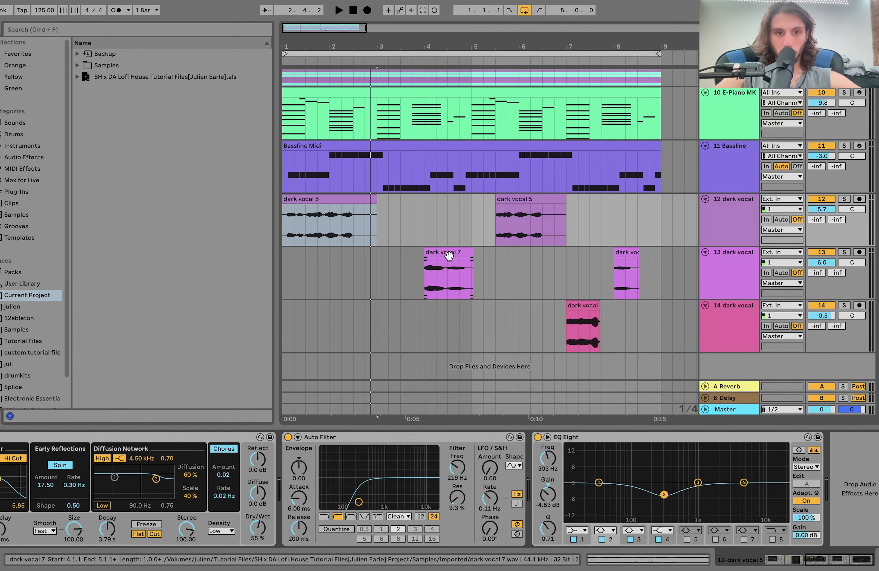
# - Select the dark vocal 7 clip and examine track 13's Delay, Hybrid Reverb and Auto Filter devices
pyautogui.click(432, 255)
pyautogui.hscroll(10, 458, 492)
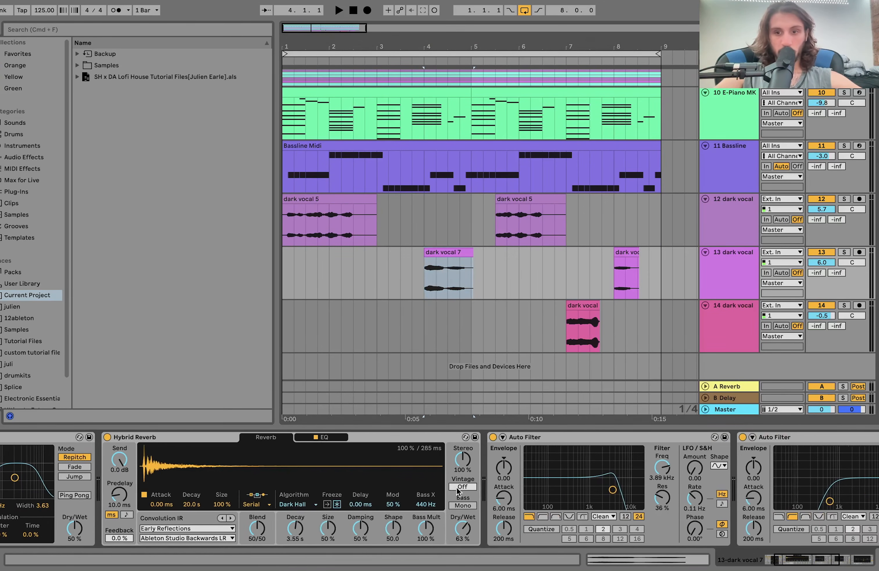
pyautogui.hscroll(-10, 458, 491)
pyautogui.hscroll(1, 459, 491)
pyautogui.hscroll(10, 459, 491)
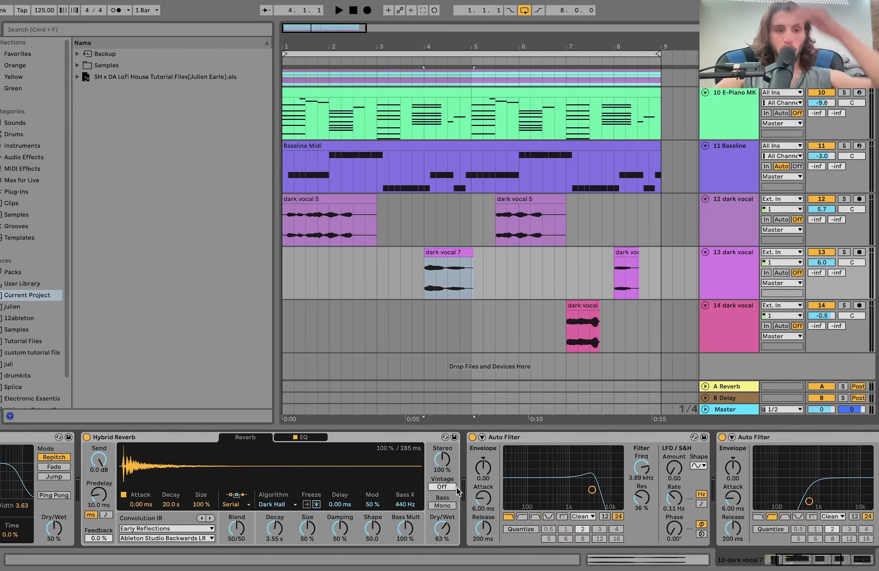
pyautogui.hscroll(-10, 458, 491)
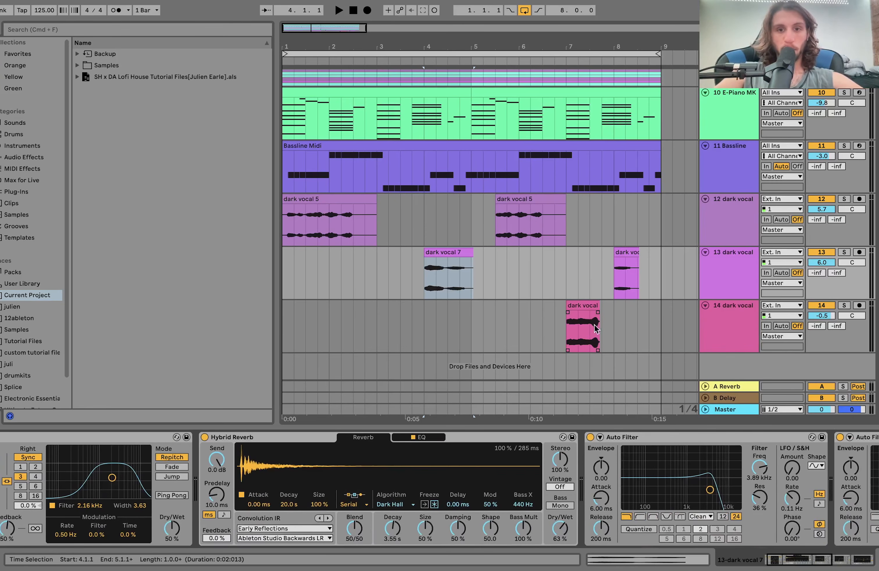
# - Show the devices of track 14's dark vocal clip and play from it, briefly soloing the track before restoring the full mix
pyautogui.click(576, 326)
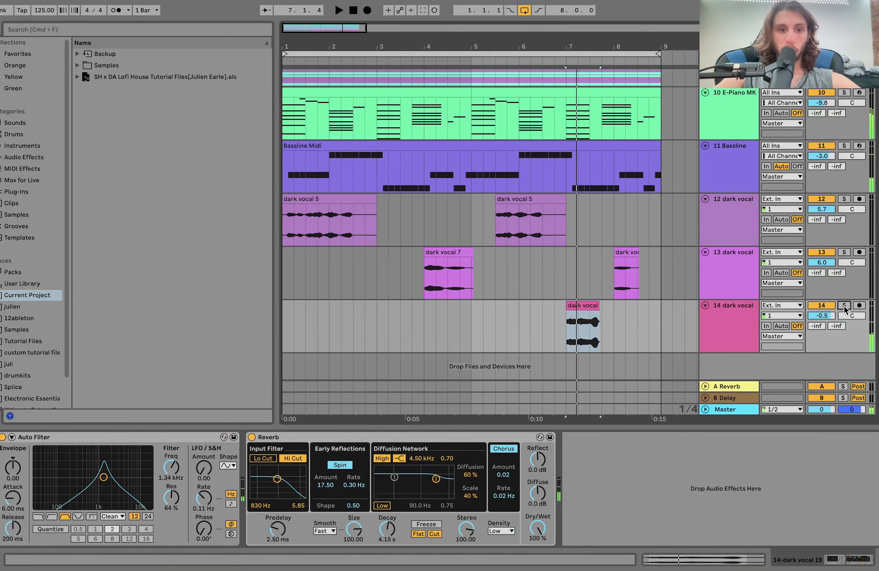
pyautogui.click(845, 305)
pyautogui.press('space')
pyautogui.click(845, 305)
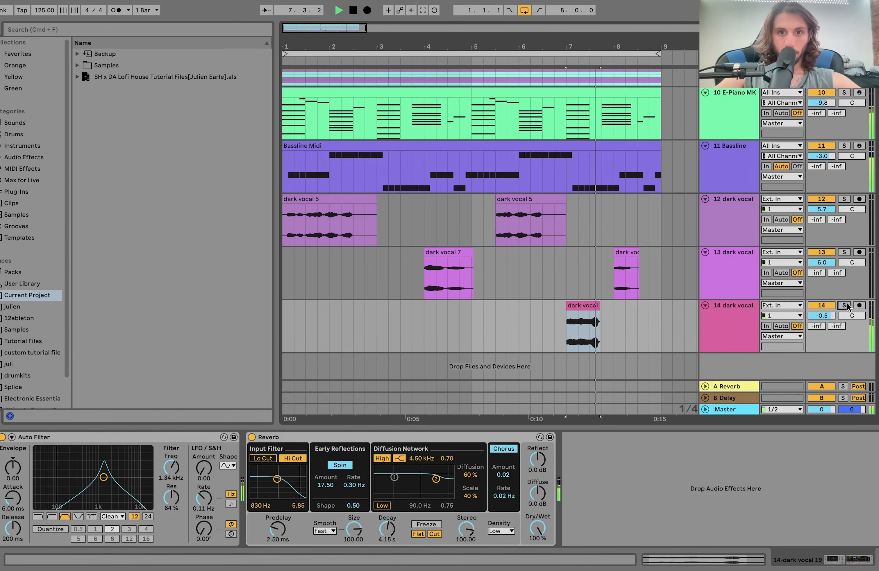
# - Zoom the arrangement out and play the full mix from the first dark vocal 5 clip
pyautogui.press('-')
pyautogui.click(313, 203)
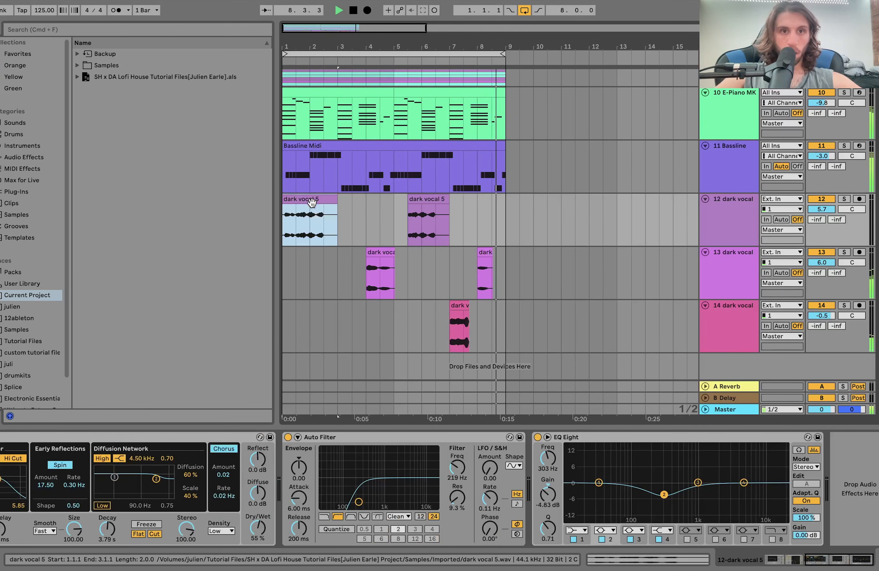
pyautogui.press('space')
# - Fold all tracks in the arrangement and set the insert marker at 1.1.1 on the 2 Group track
pyautogui.click(731, 209)
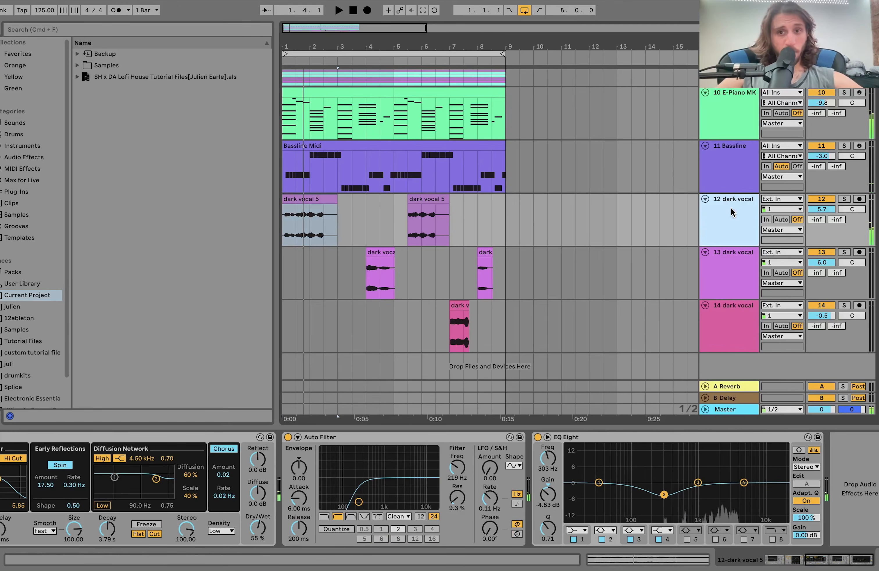
pyautogui.press('super+a')
pyautogui.press('u')
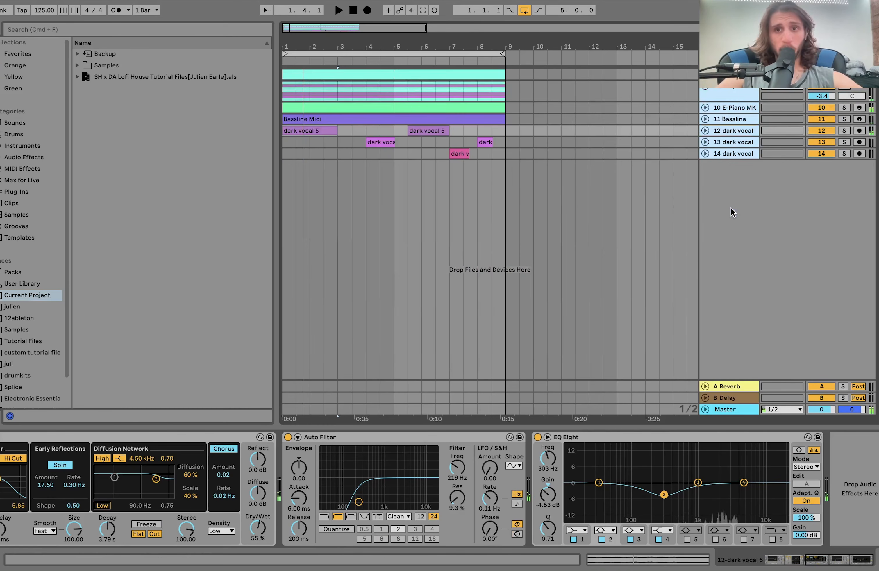
pyautogui.click(285, 87)
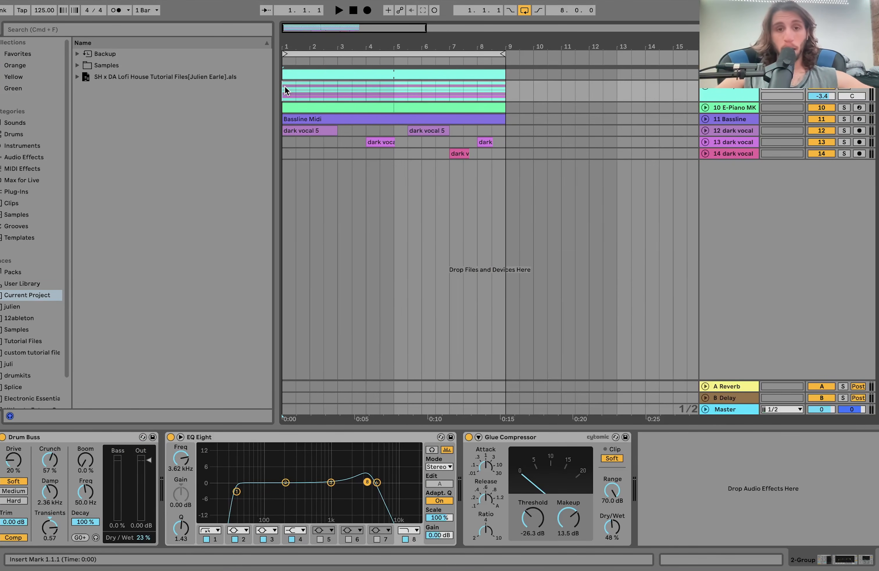